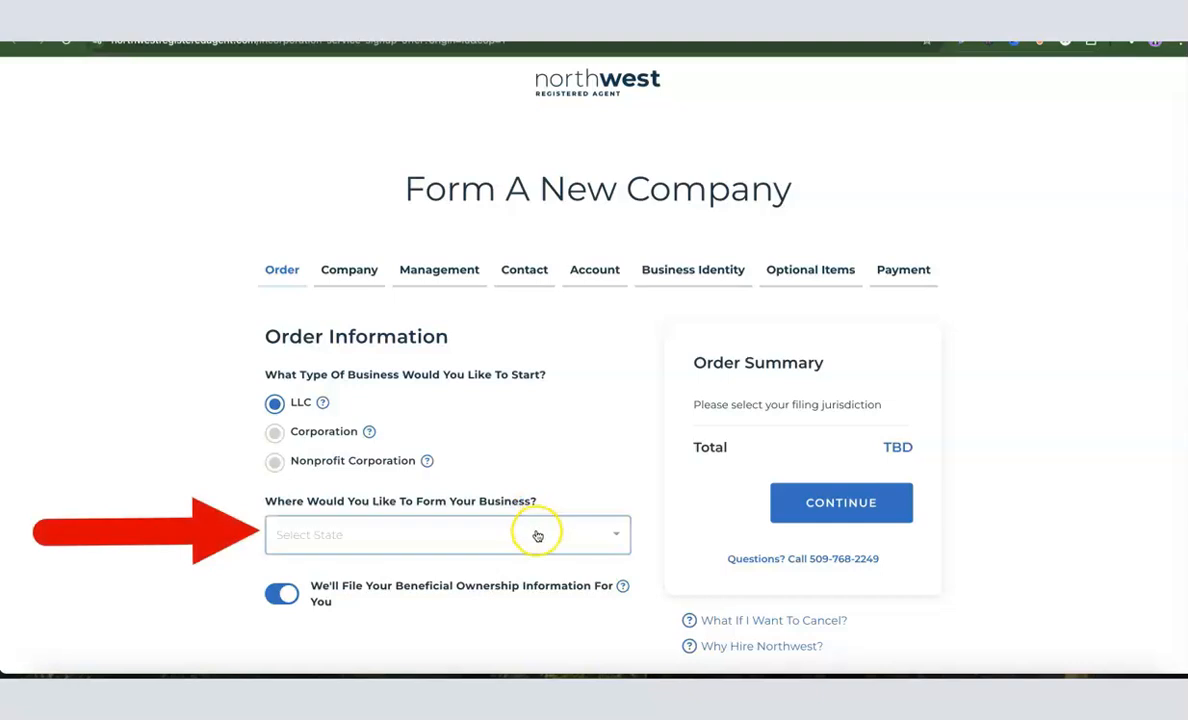
- Choose New Mexico as the state in which to form the LLC
click(537, 536)
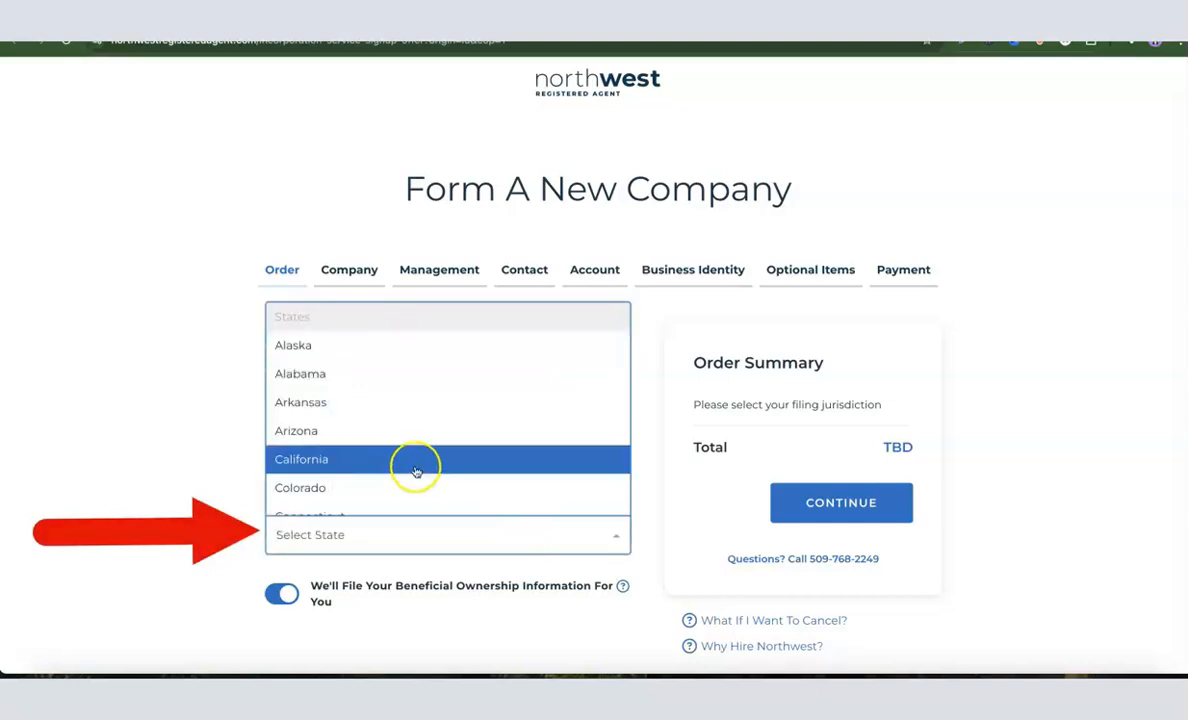
scroll(443, 420, down, 10)
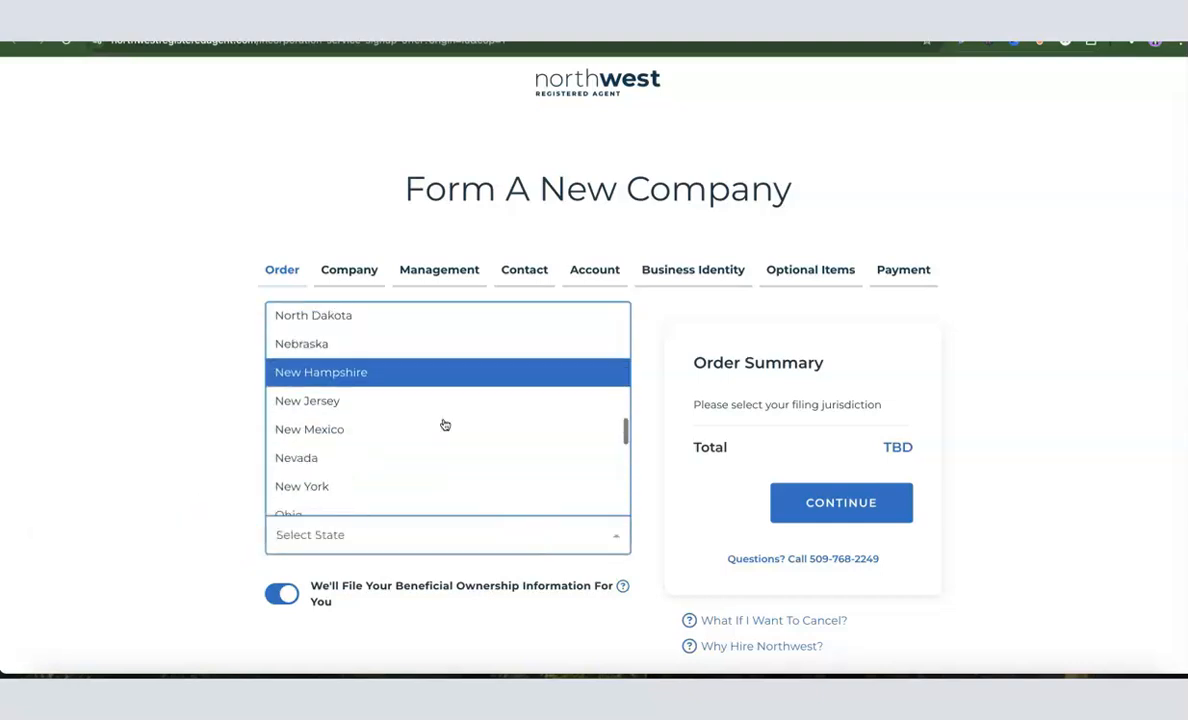
scroll(443, 424, down, 1)
click(340, 365)
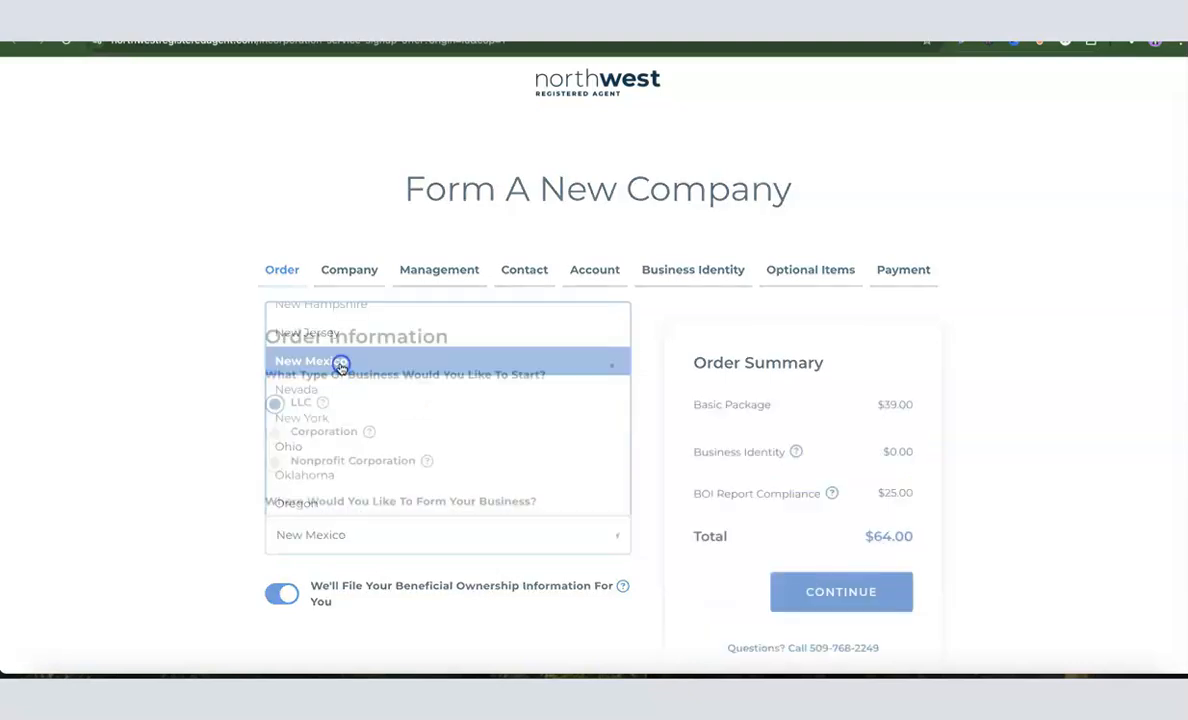
scroll(600, 445, down, 1)
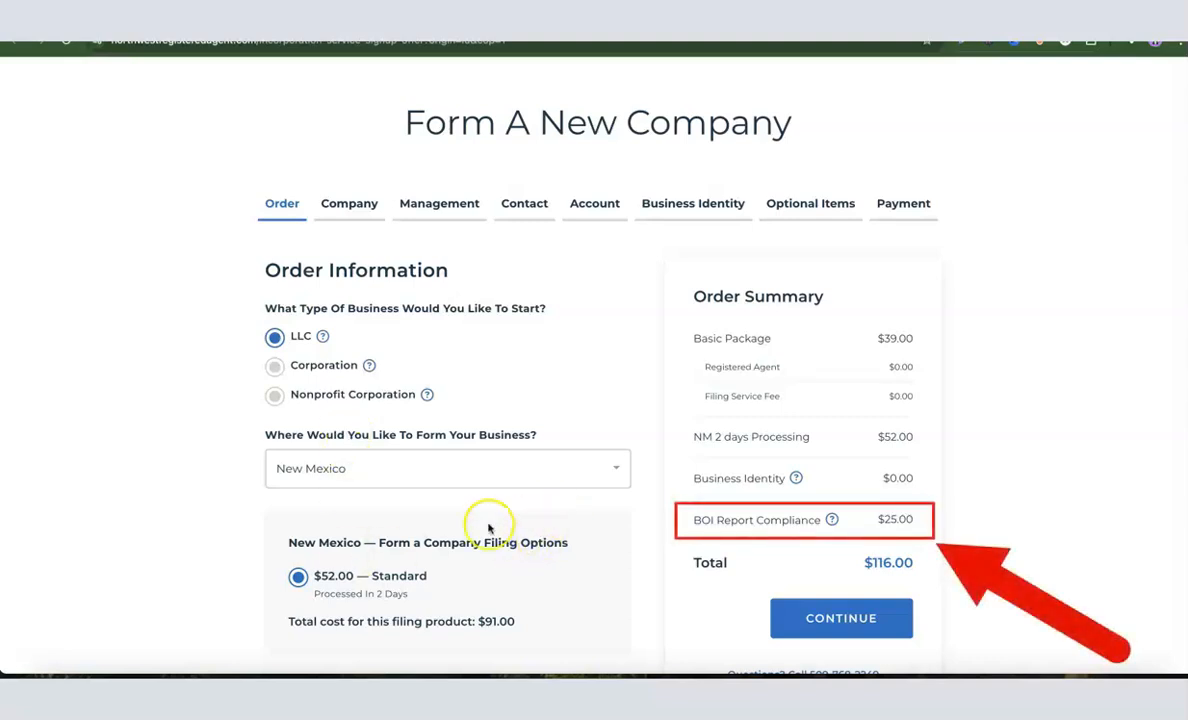
- Review the New Mexico filing options and order summary, and proceed to the company details
click(242, 507)
scroll(320, 490, down, 1)
scroll(350, 480, down, 2)
scroll(365, 480, up, 2)
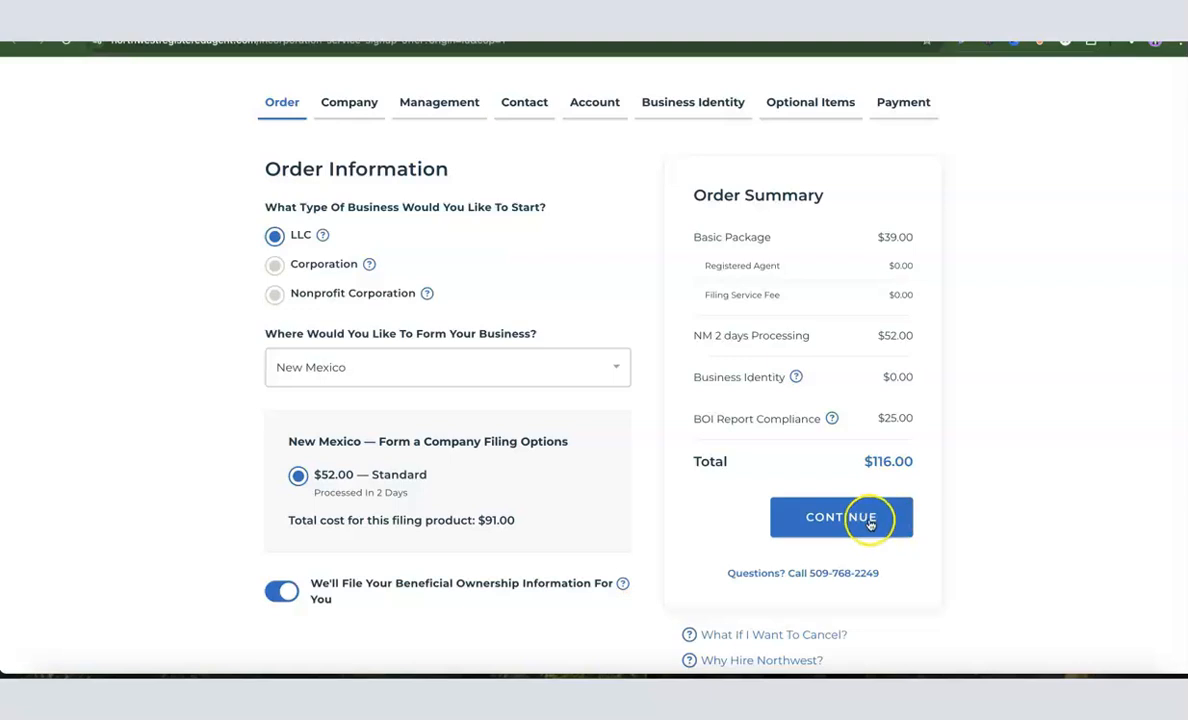
click(888, 529)
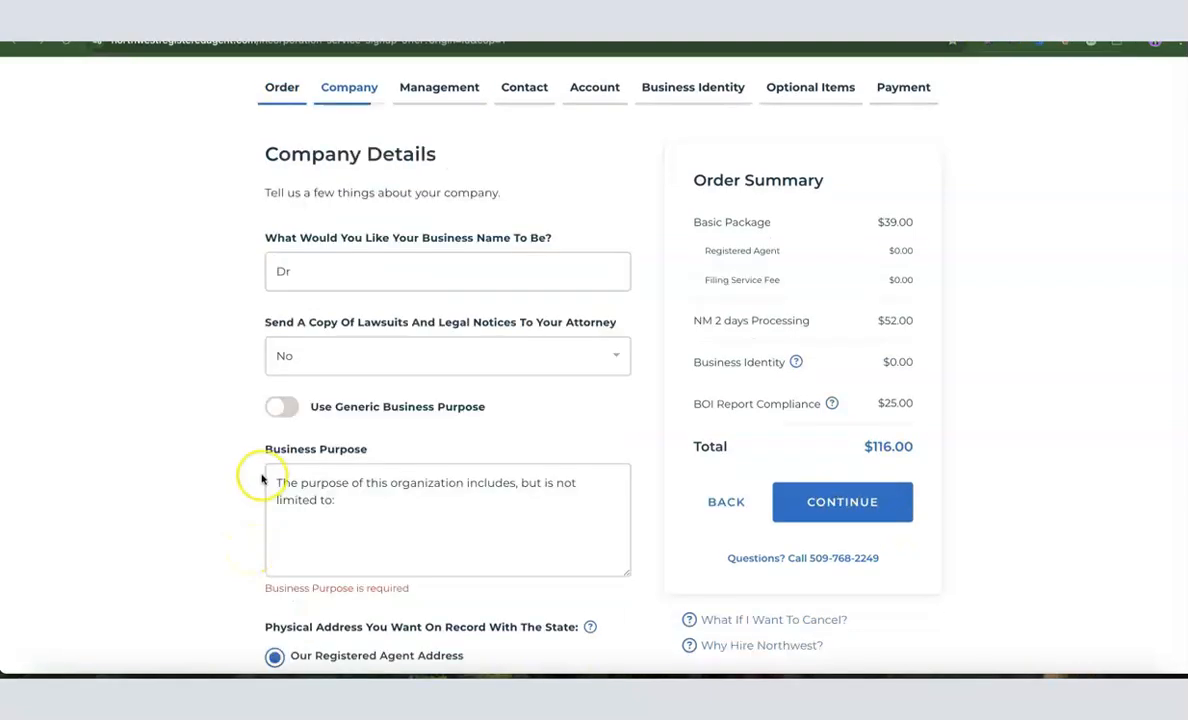
- Enter Dropshipping Hustle as the desired business name
click(325, 270)
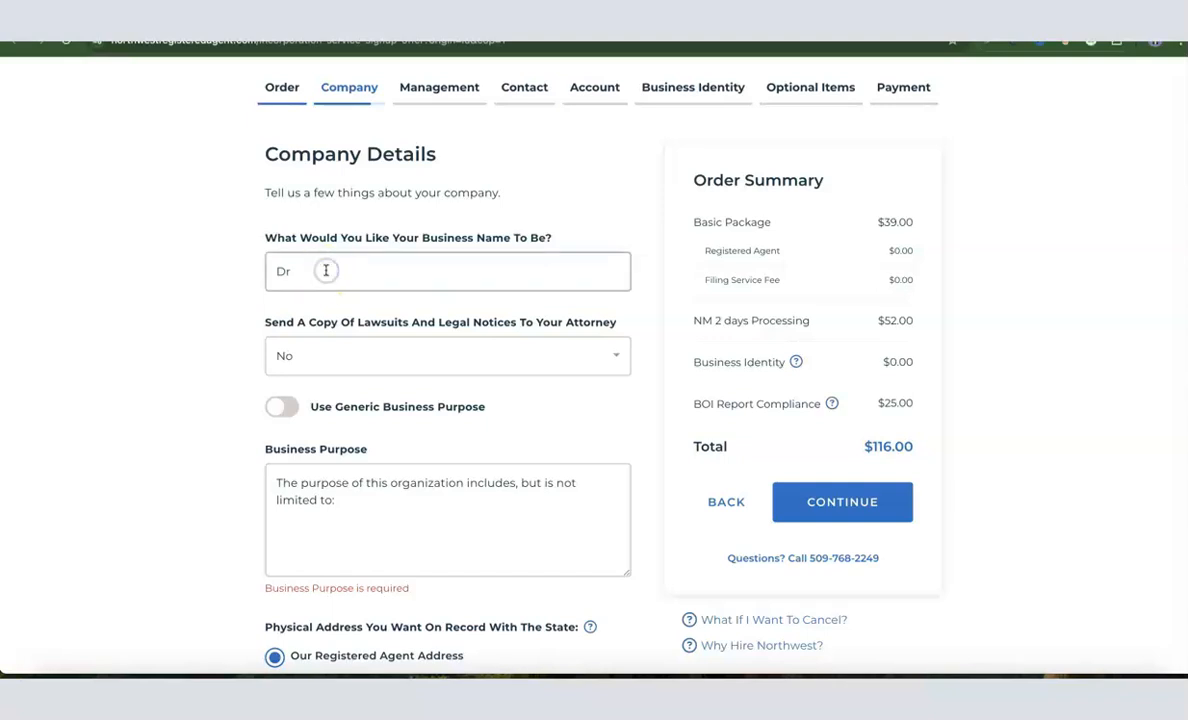
click(323, 270)
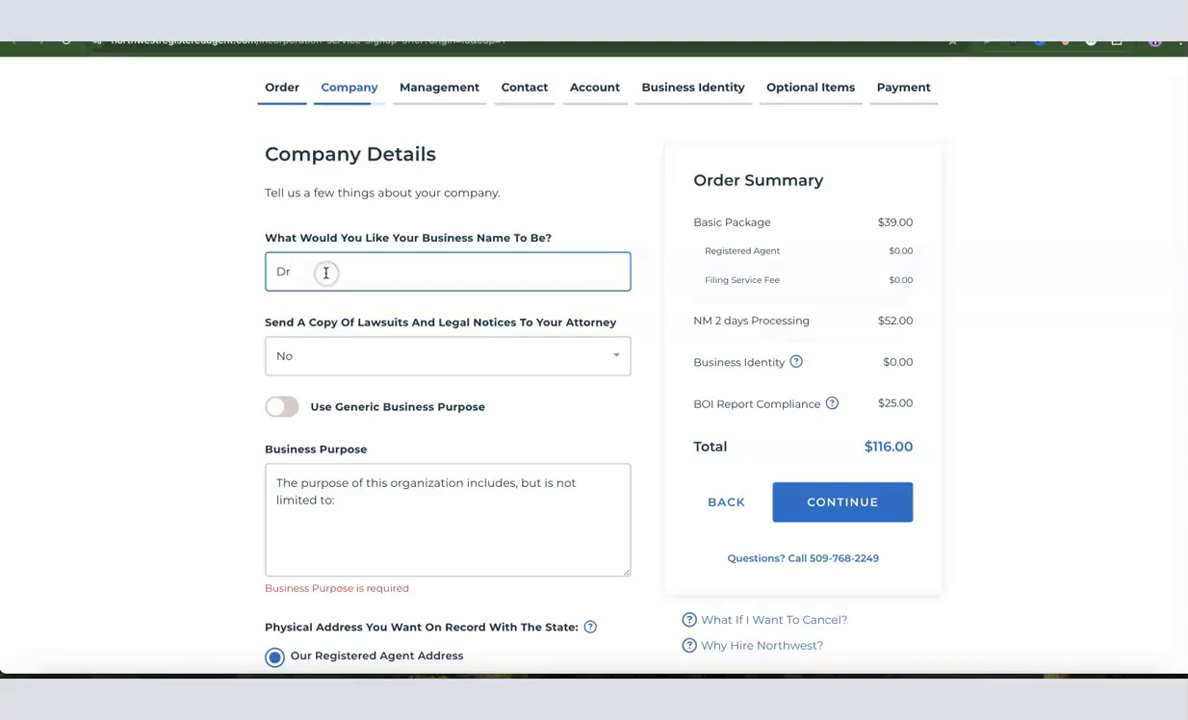
click(315, 272)
text(Dropshipping Hustle)
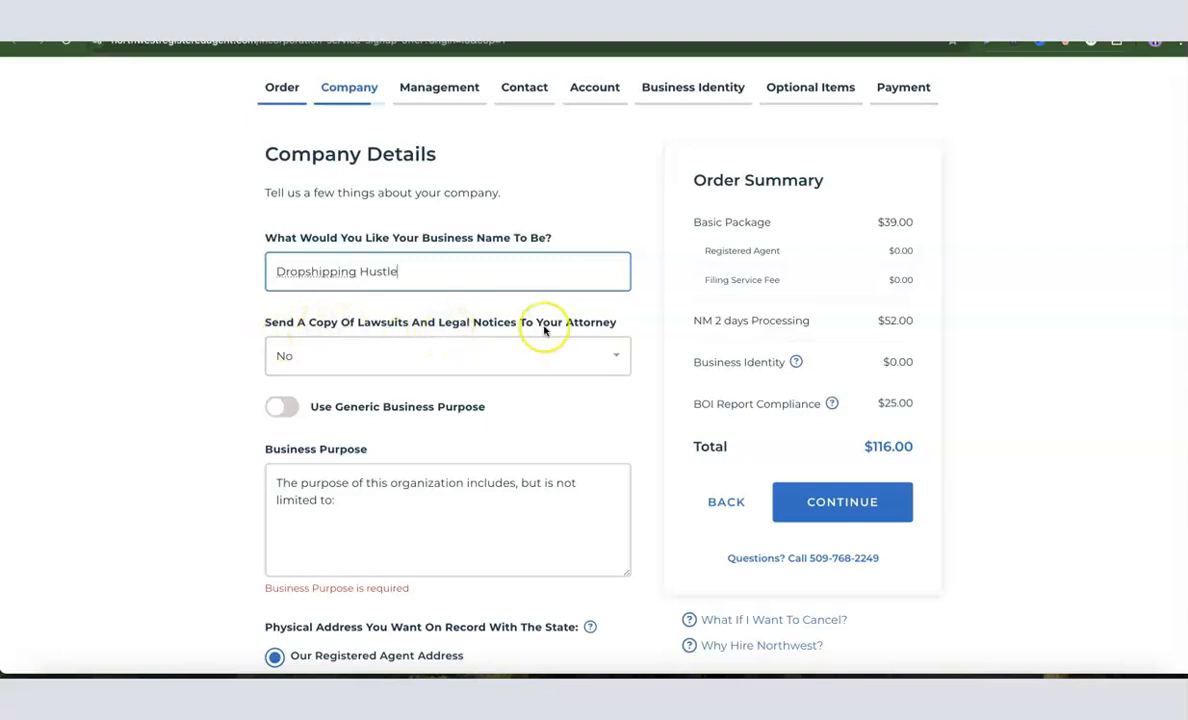
- Try the Yes option for sending lawsuits and legal notices to the attorney, and return it to No
click(509, 354)
click(332, 396)
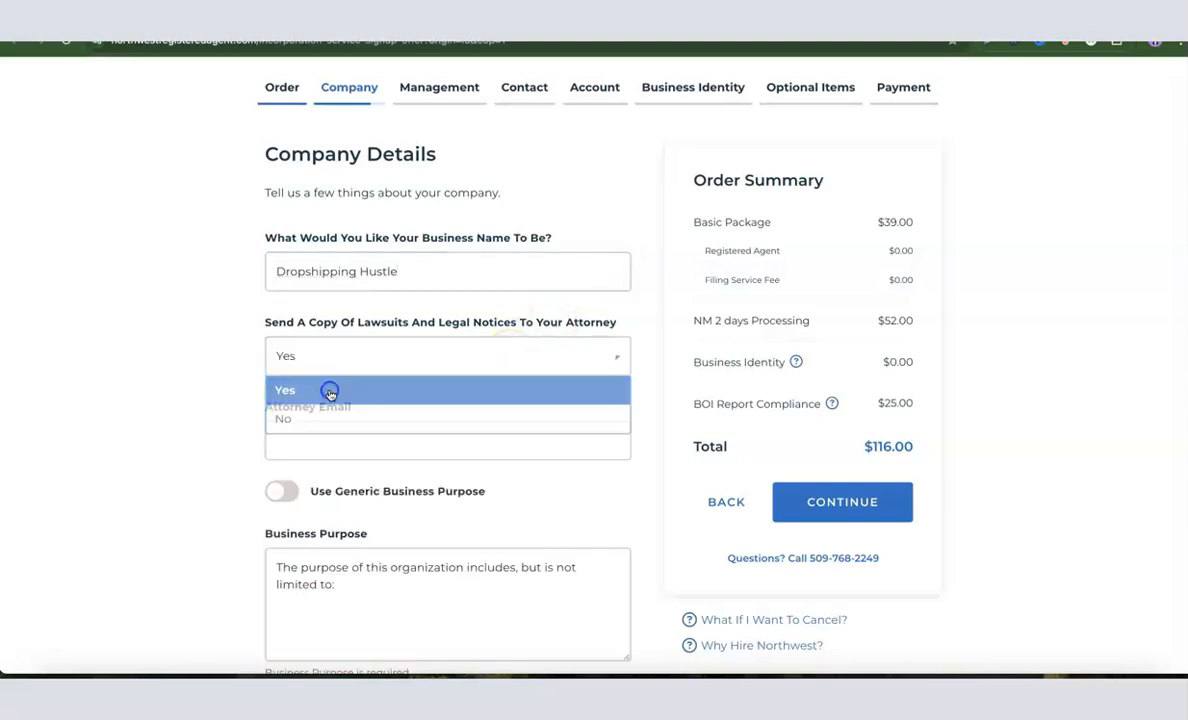
click(336, 445)
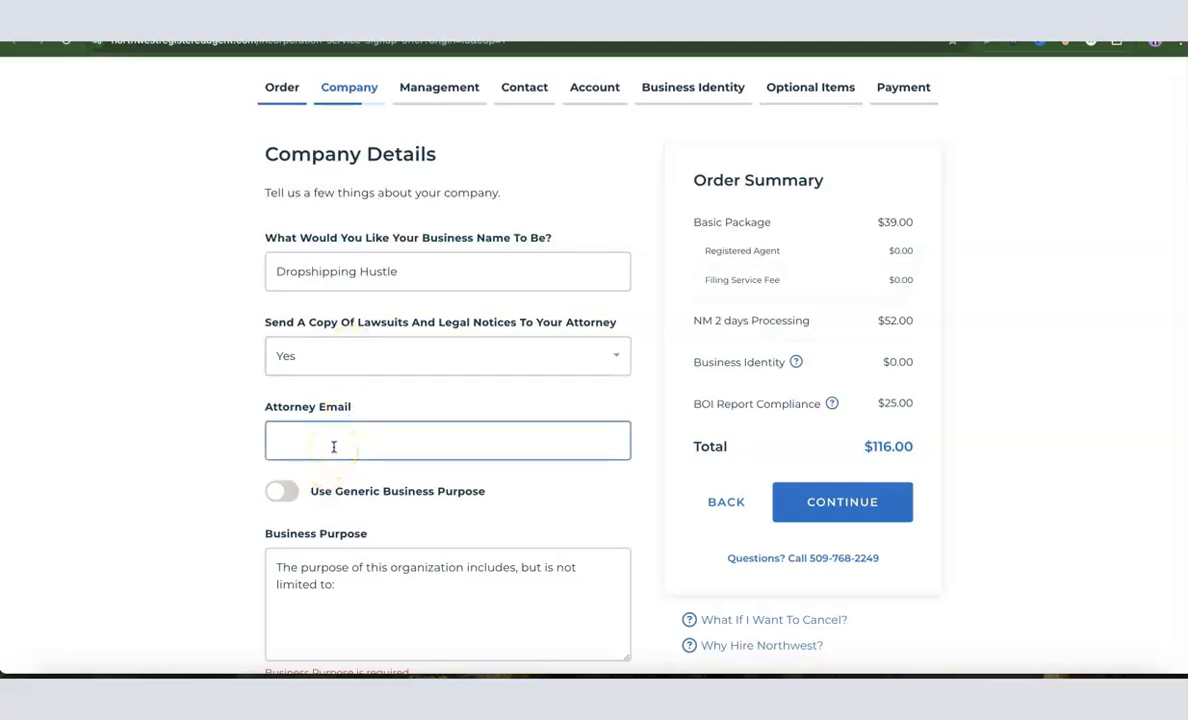
click(366, 348)
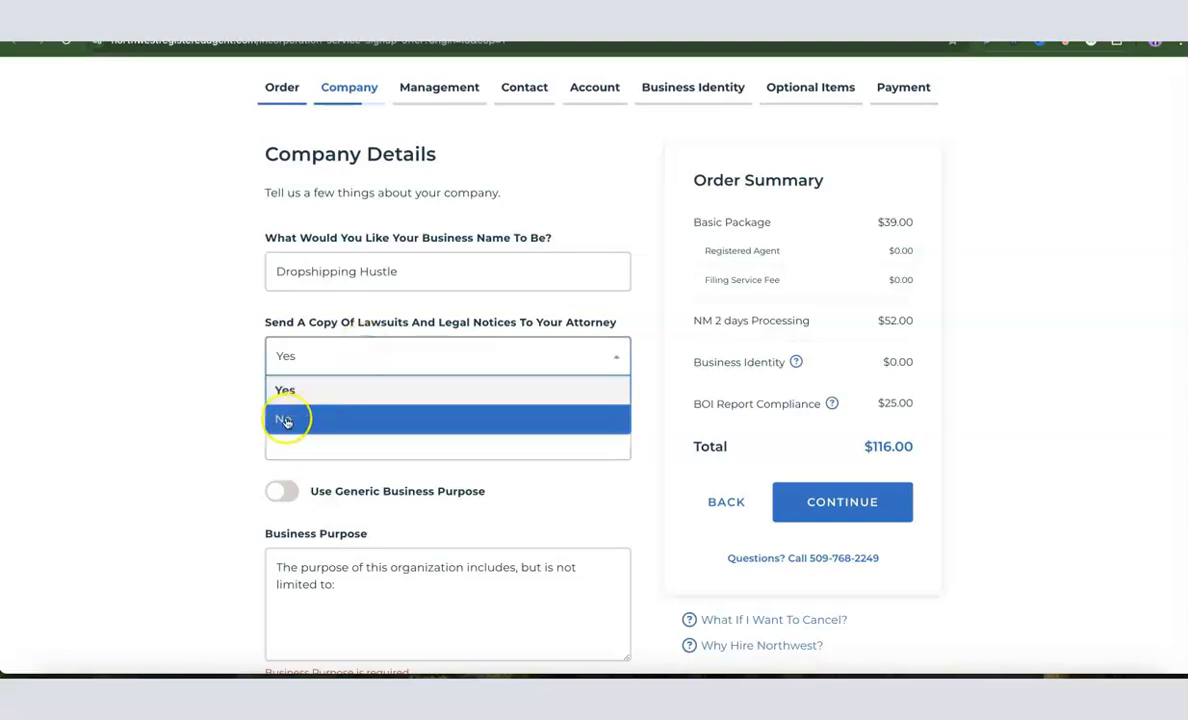
click(288, 419)
- Try the generic business purpose option and switch it back off
click(334, 404)
scroll(334, 398, down, 1)
click(326, 440)
click(247, 437)
click(352, 440)
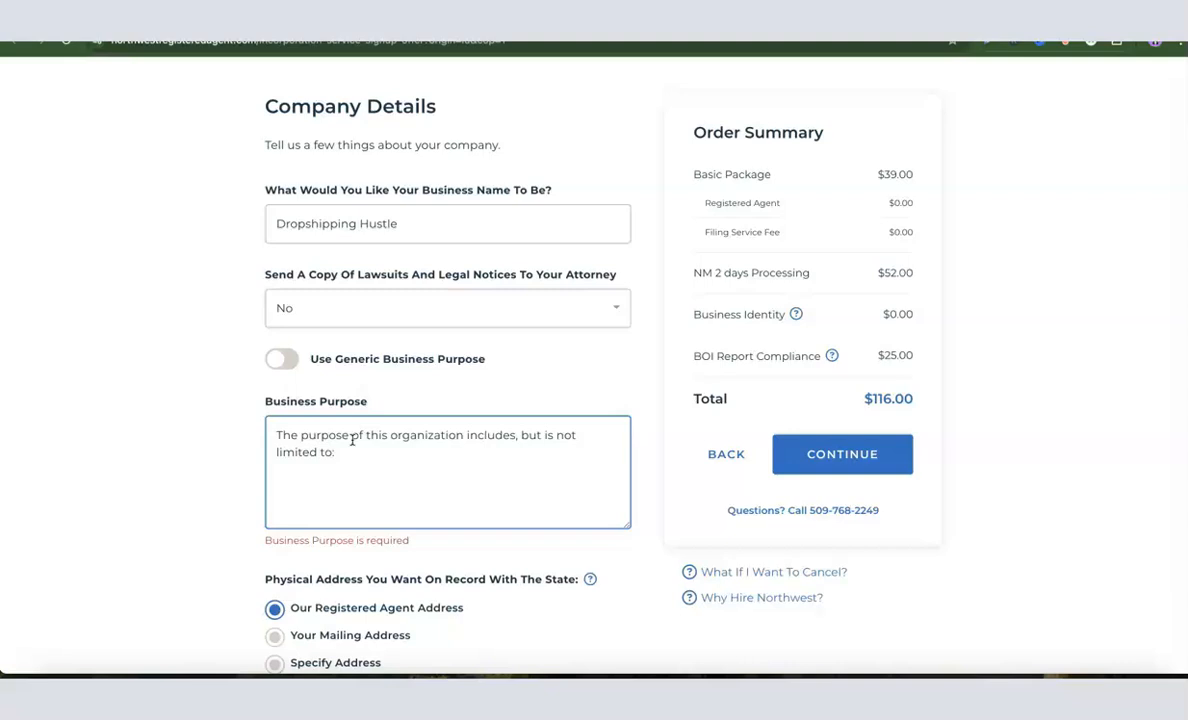
click(199, 437)
click(282, 360)
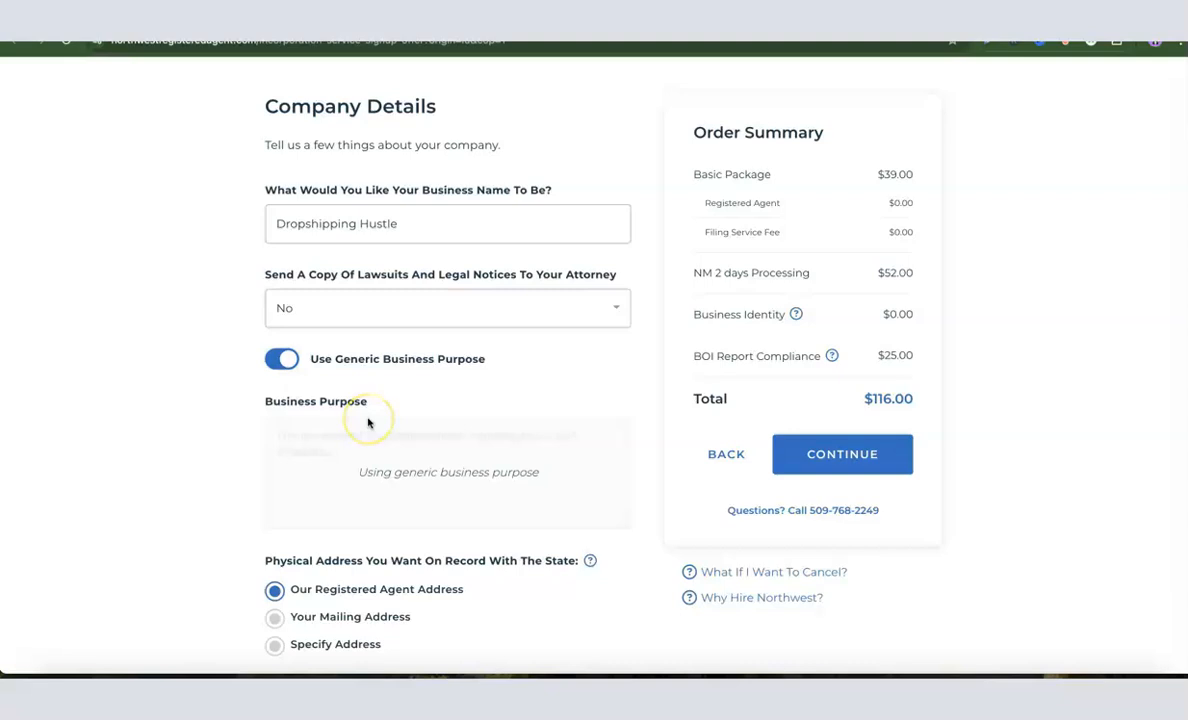
click(288, 361)
- Complete the business purpose statement with "ecommerce and sales of general product."
click(382, 467)
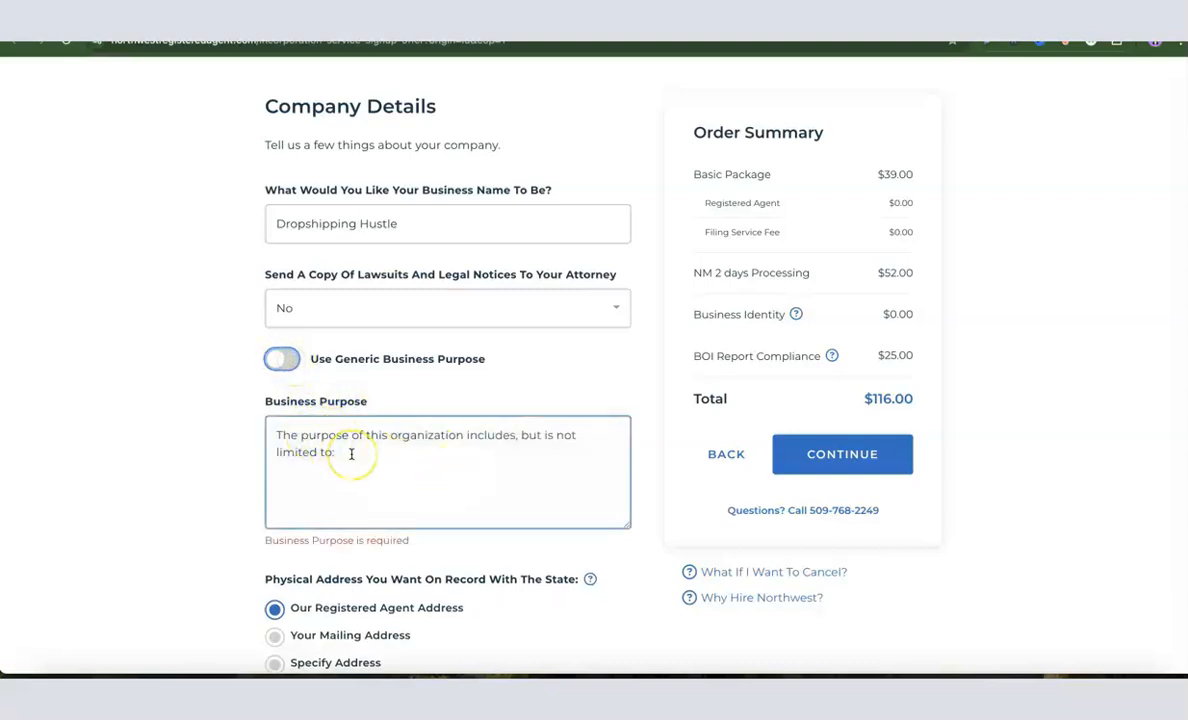
click(353, 450)
key(BackSpace)
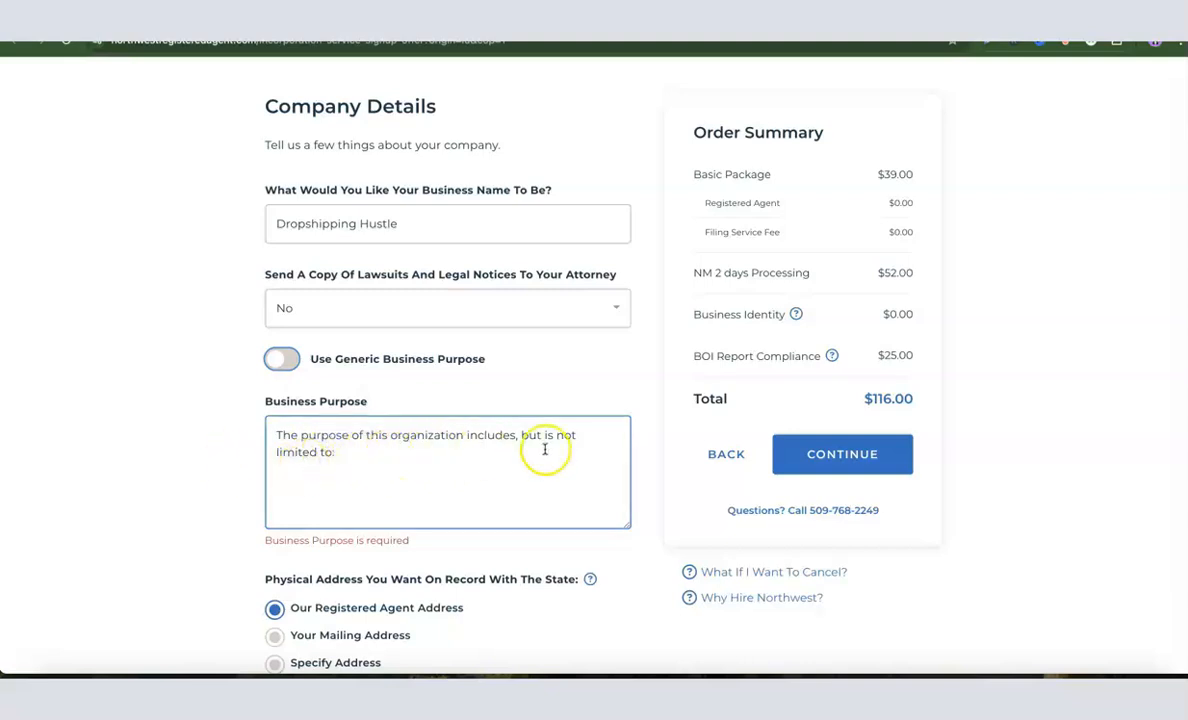
click(373, 454)
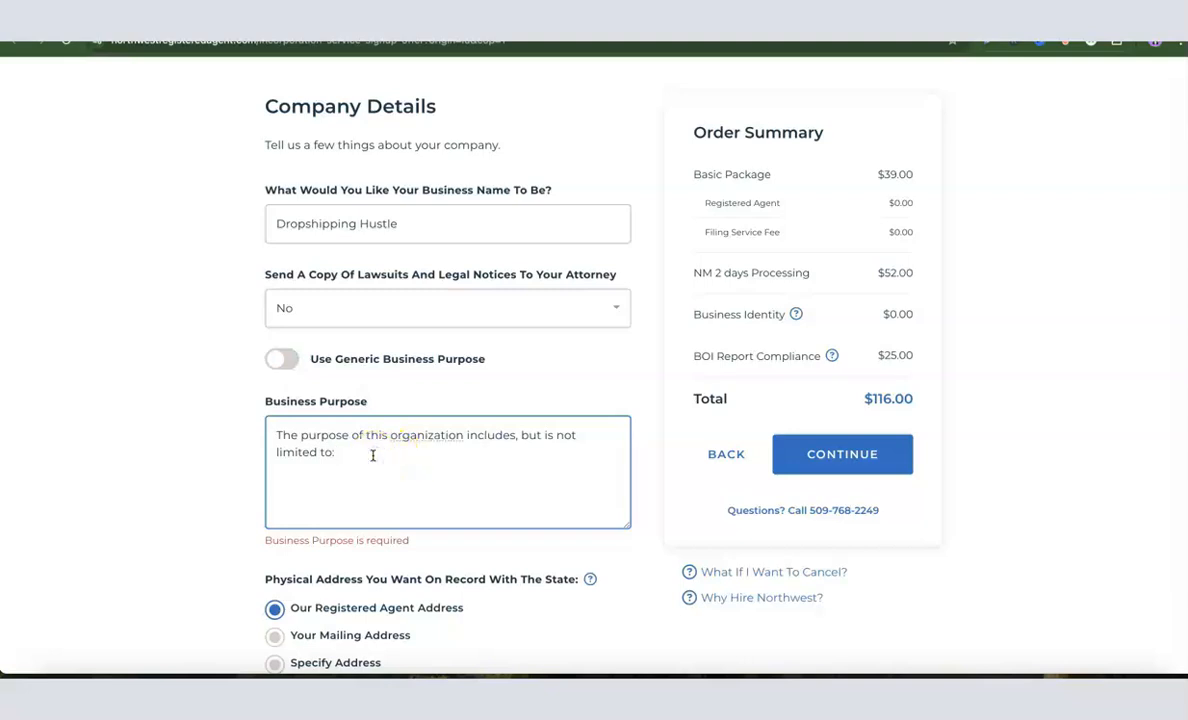
text(ecommerce and sales of general product.)
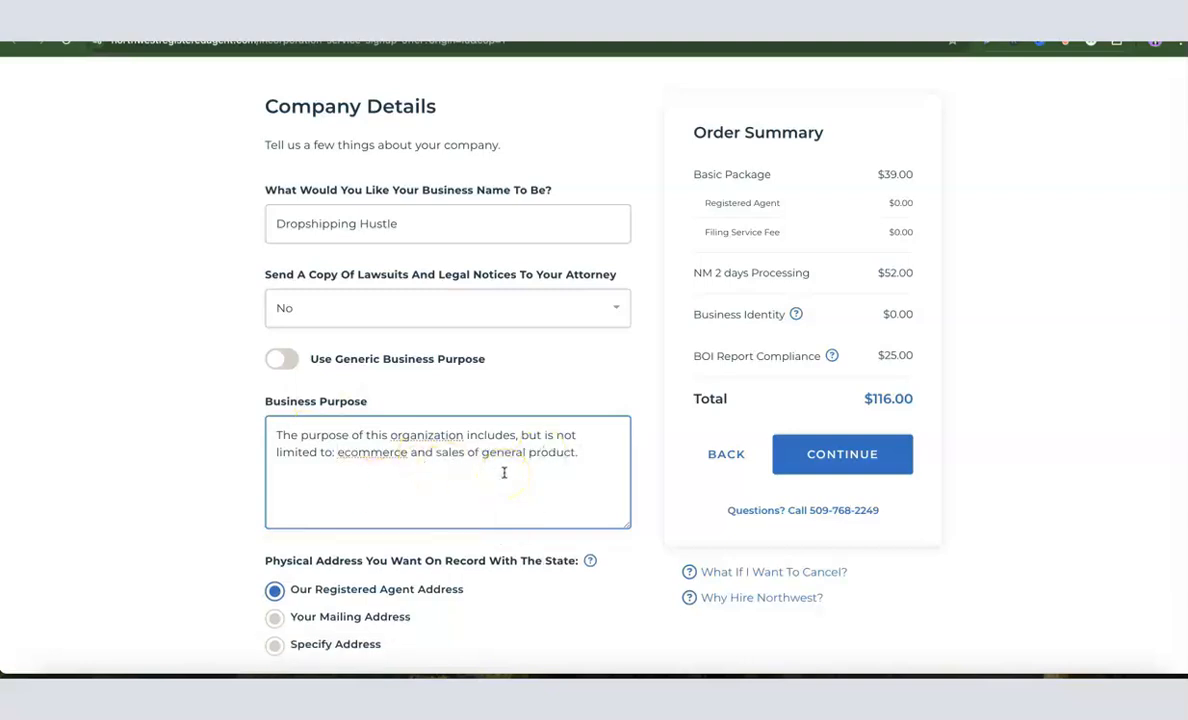
click(247, 424)
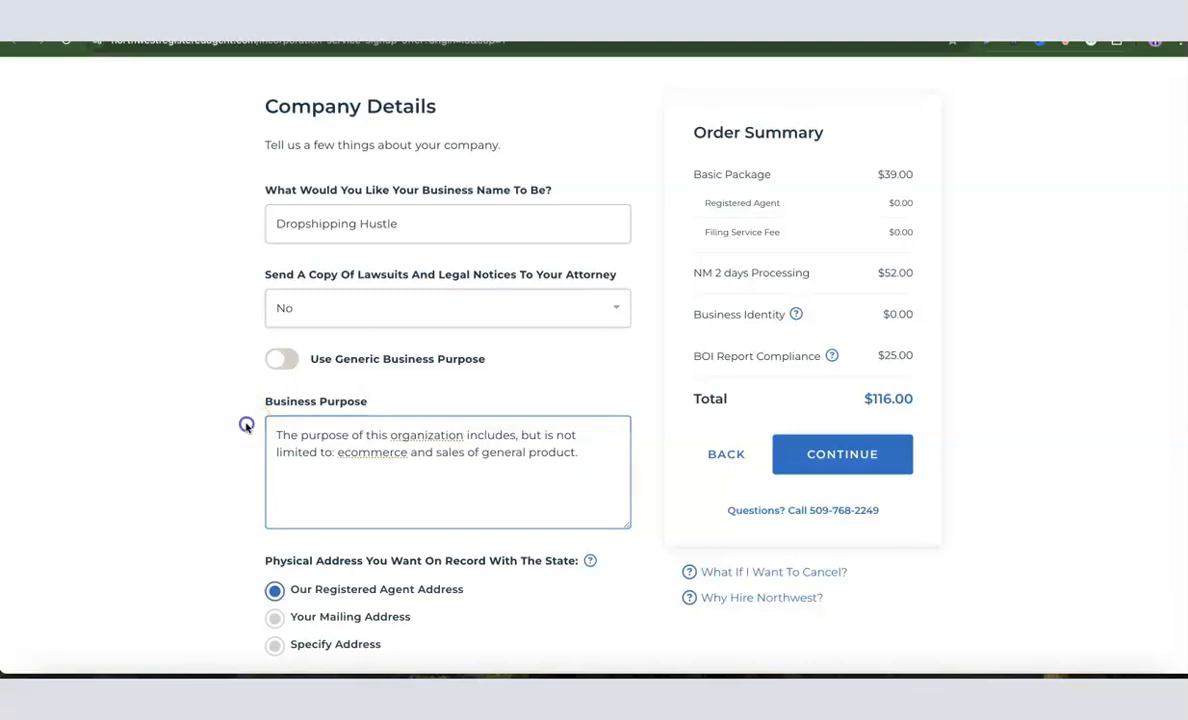
- Use the registered agent address as the physical address on record, and proceed to company management
scroll(355, 401, down, 3)
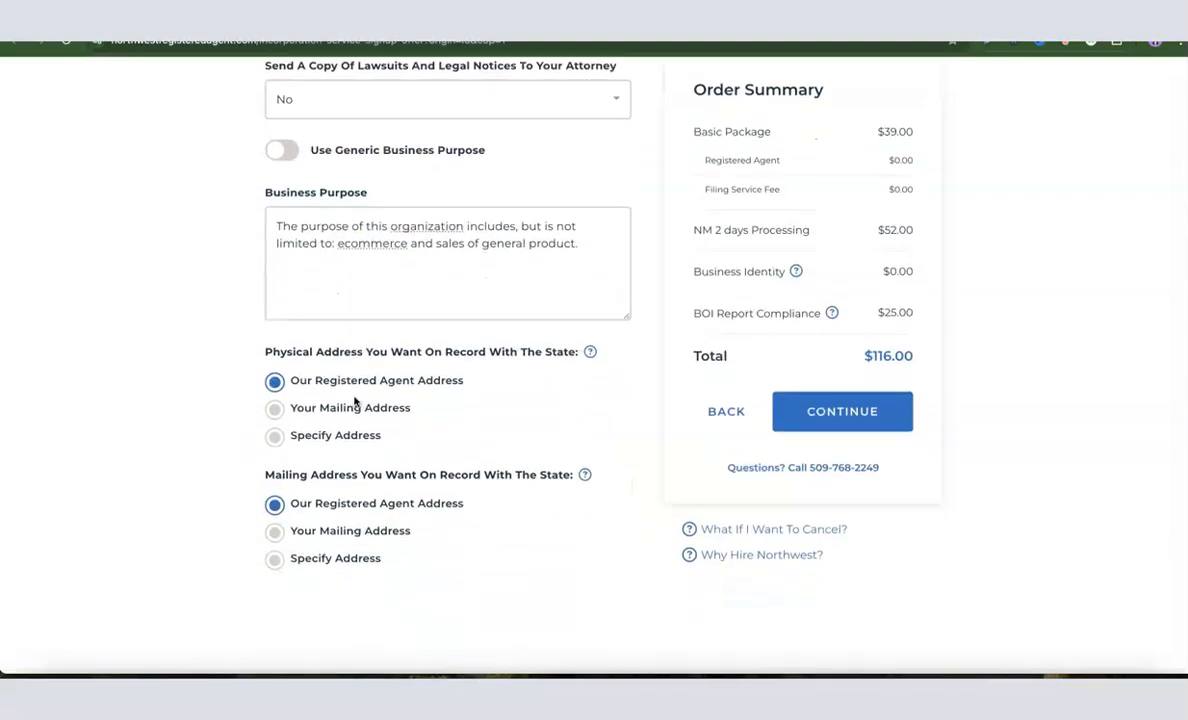
click(345, 380)
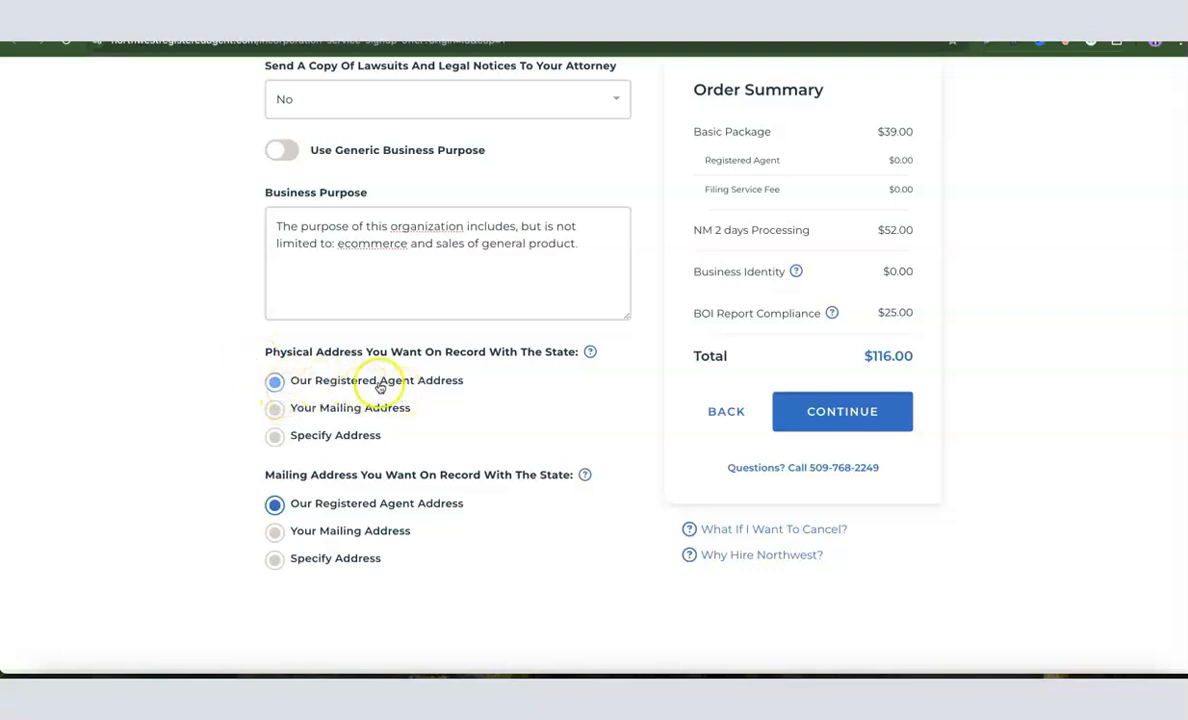
scroll(450, 392, down, 1)
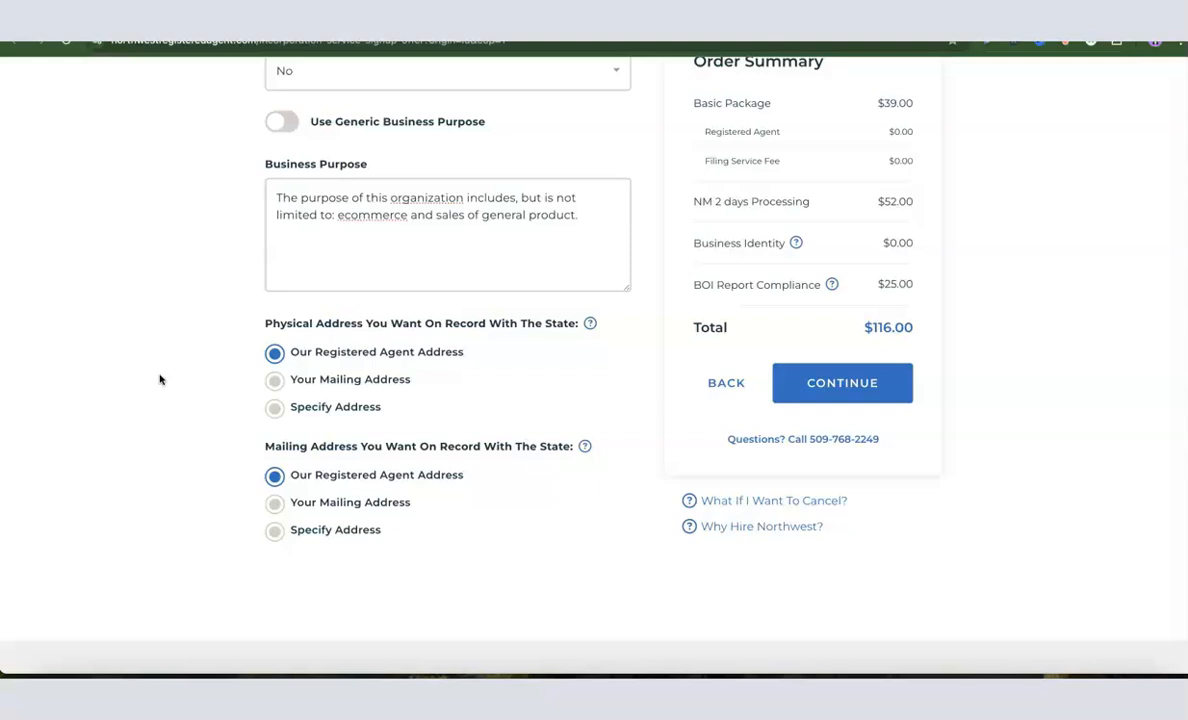
scroll(191, 400, up, 3)
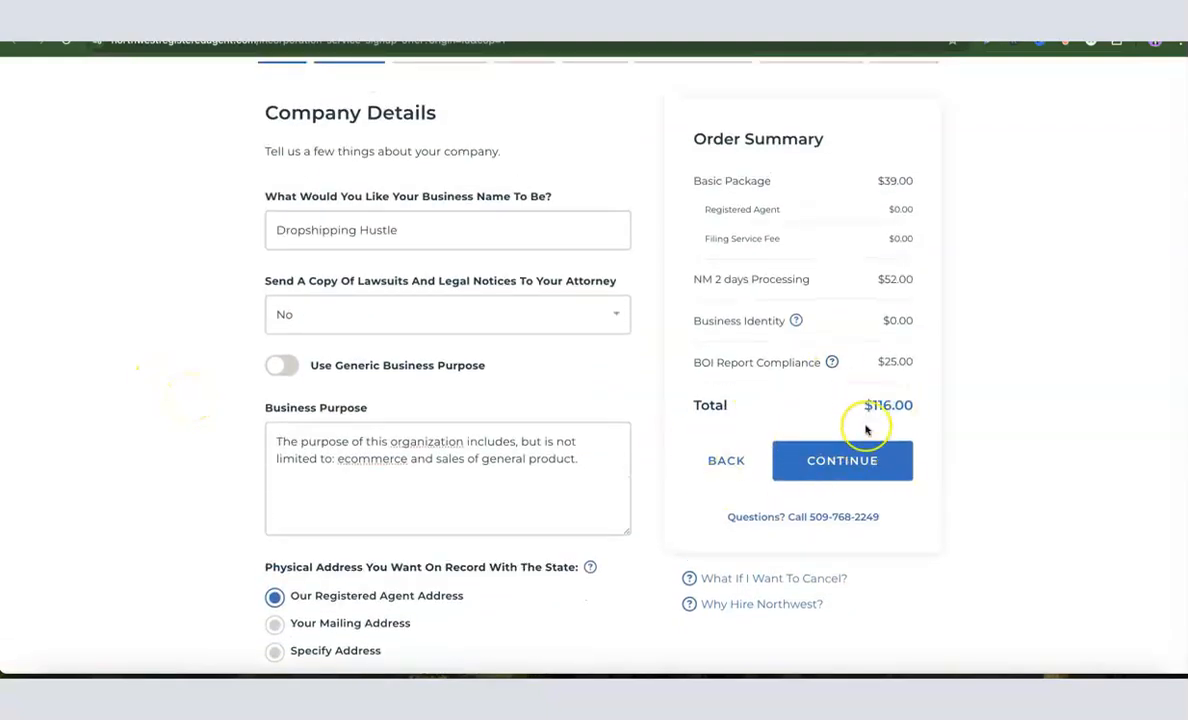
scroll(850, 440, down, 1)
click(838, 452)
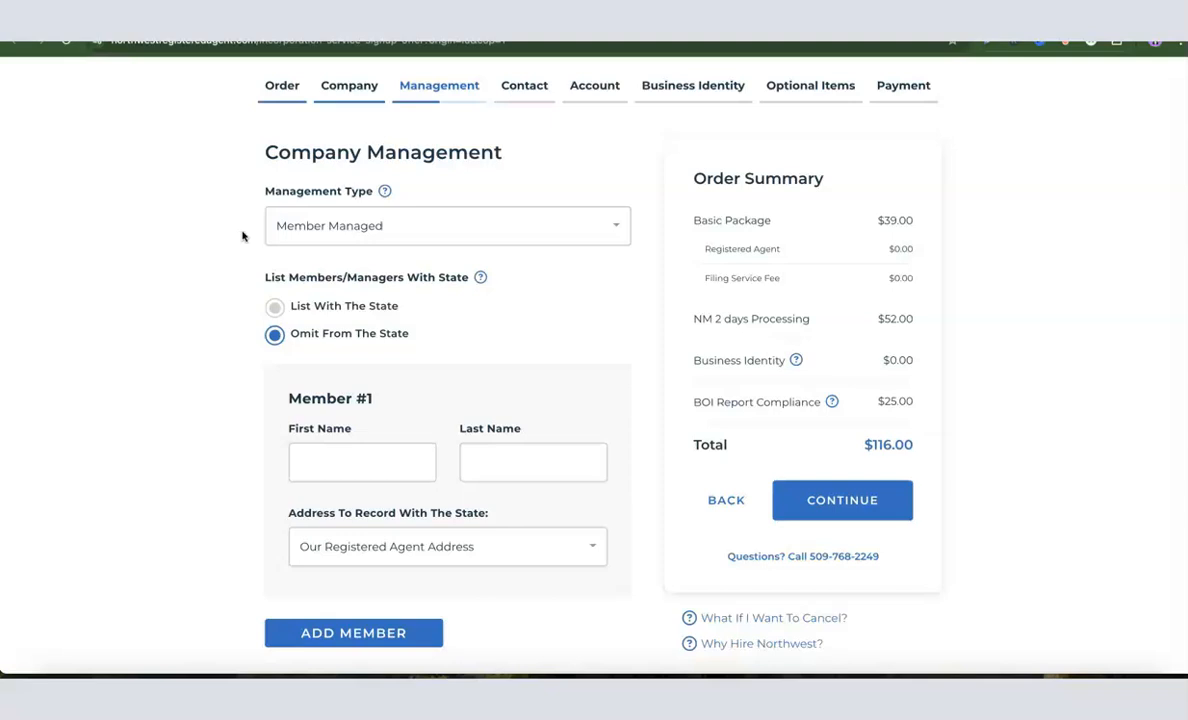
- Keep the management type as Member Managed and choose to omit the members from the state listing
click(328, 226)
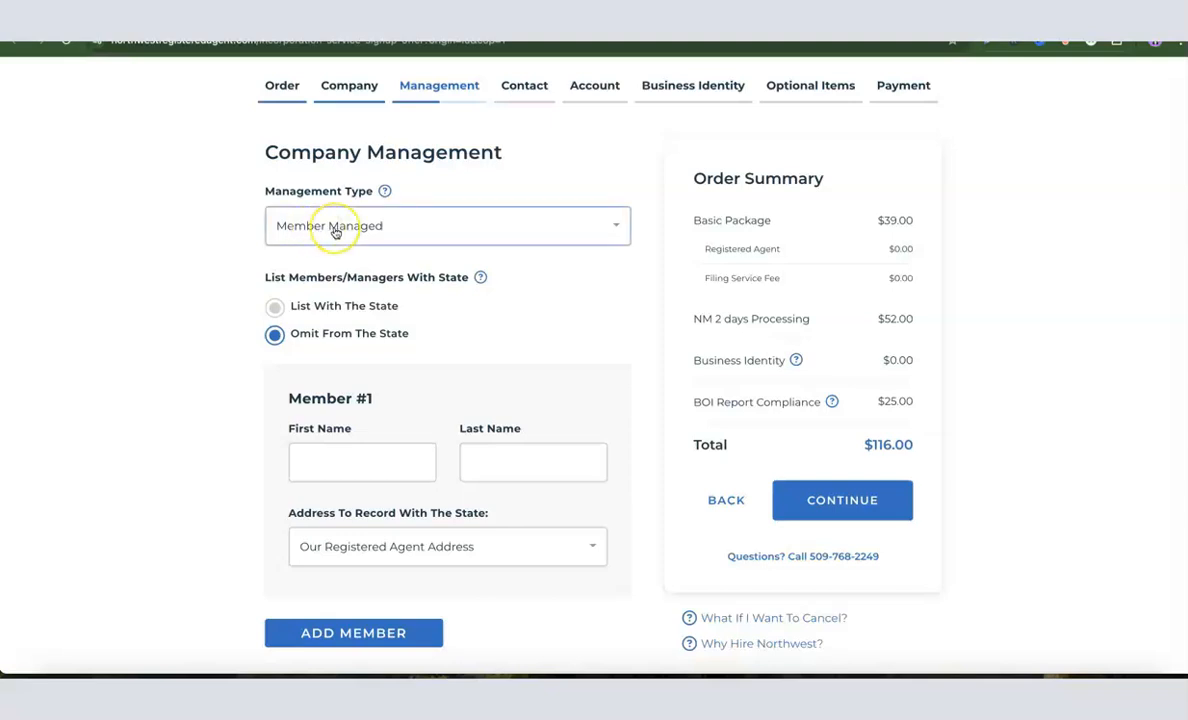
click(335, 228)
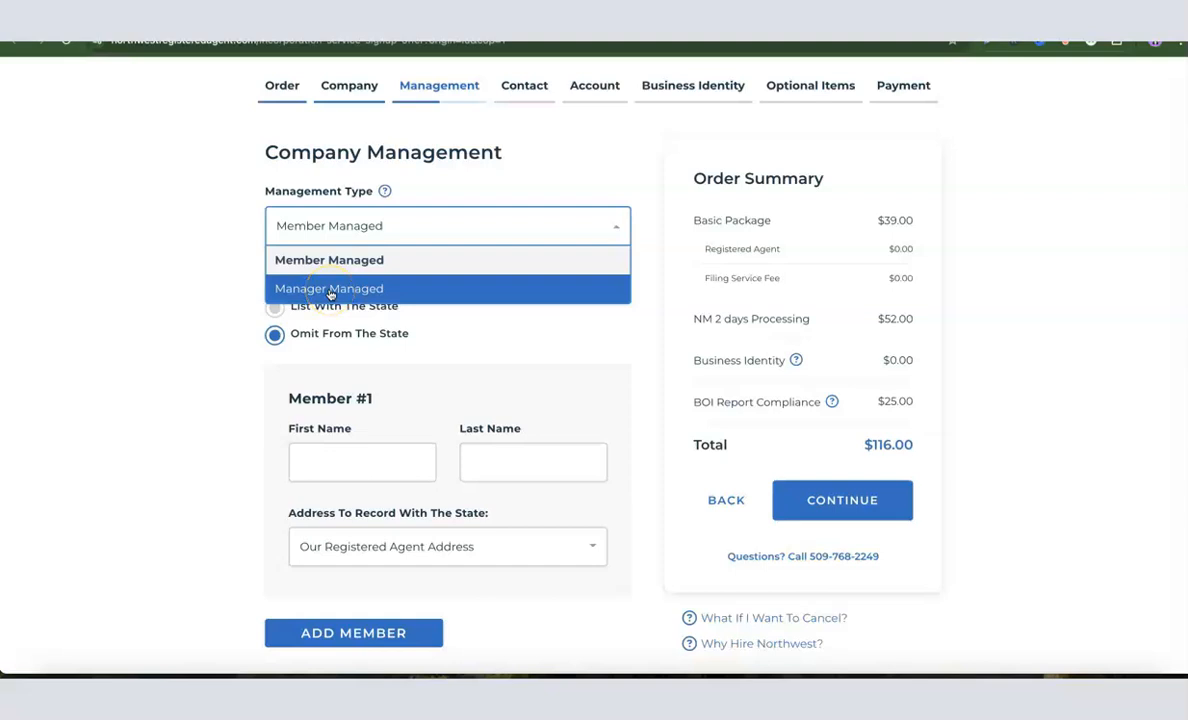
click(313, 260)
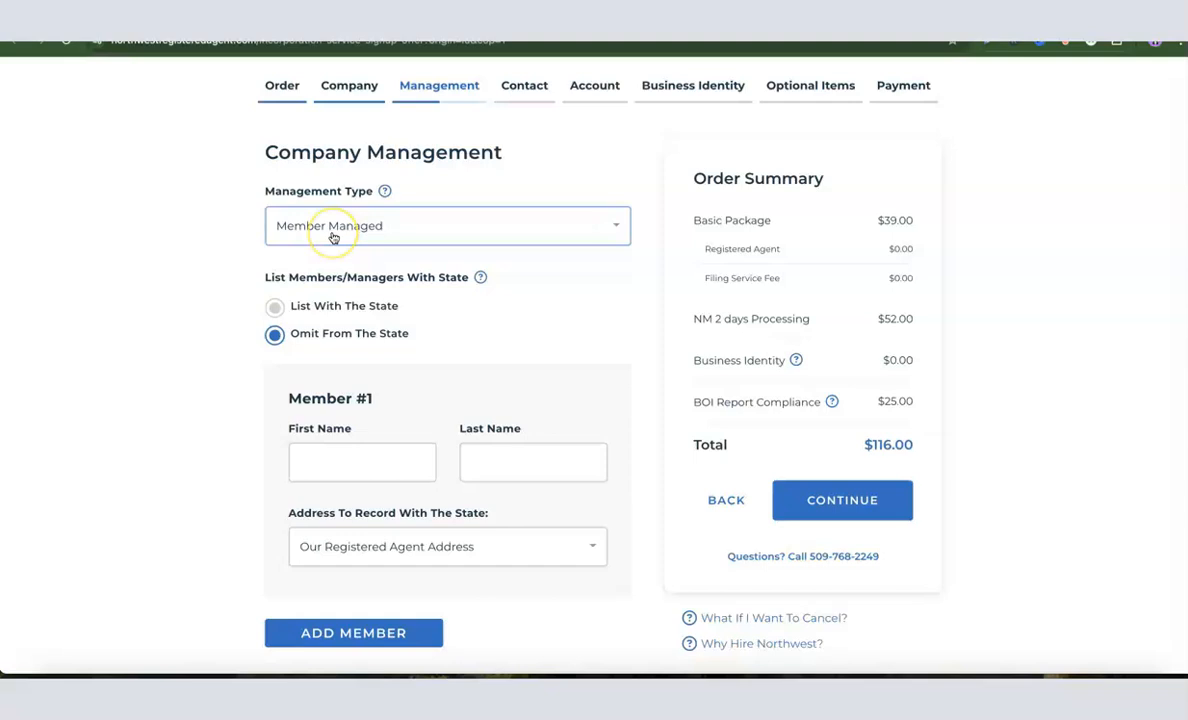
click(299, 336)
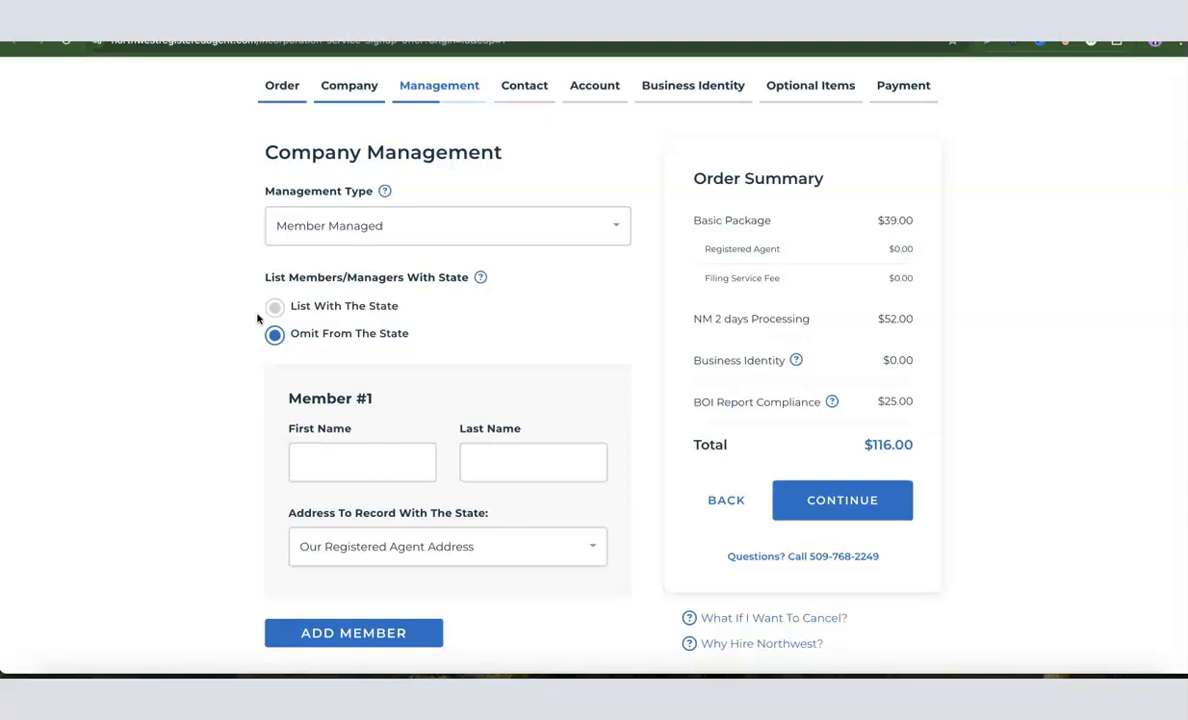
click(280, 342)
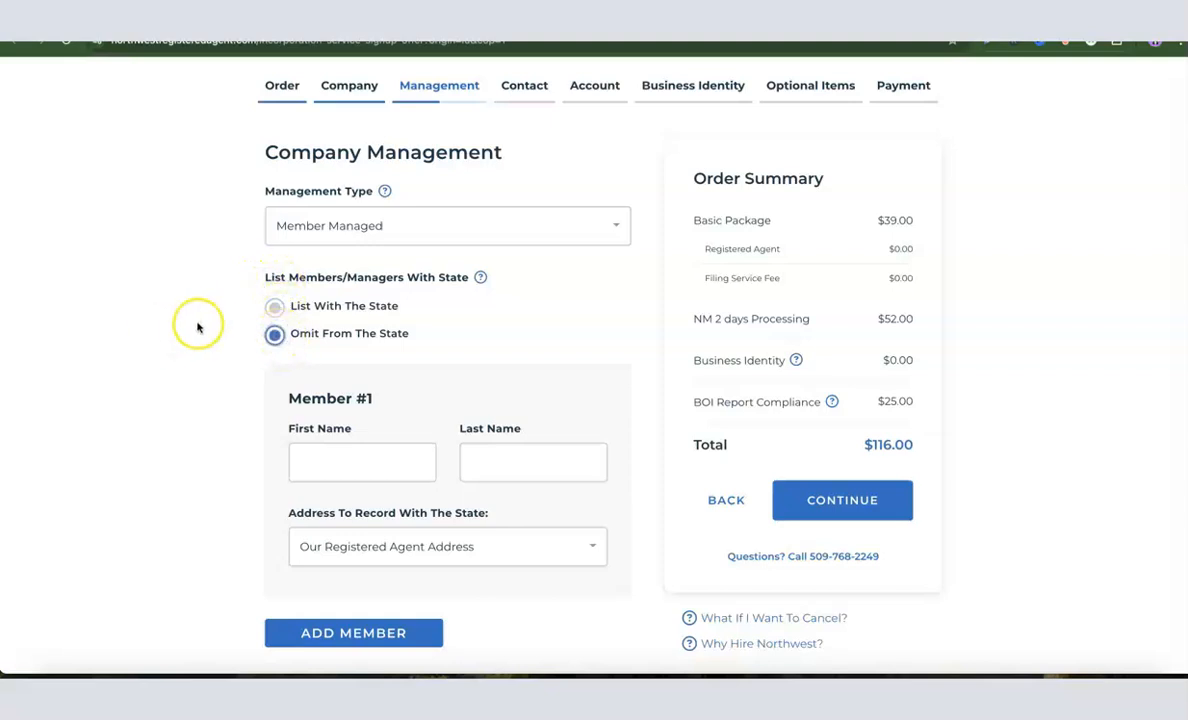
- Fill in Member #1's first and last name, keeping the registered agent address as the address recorded with the state
scroll(199, 328, down, 1)
click(337, 453)
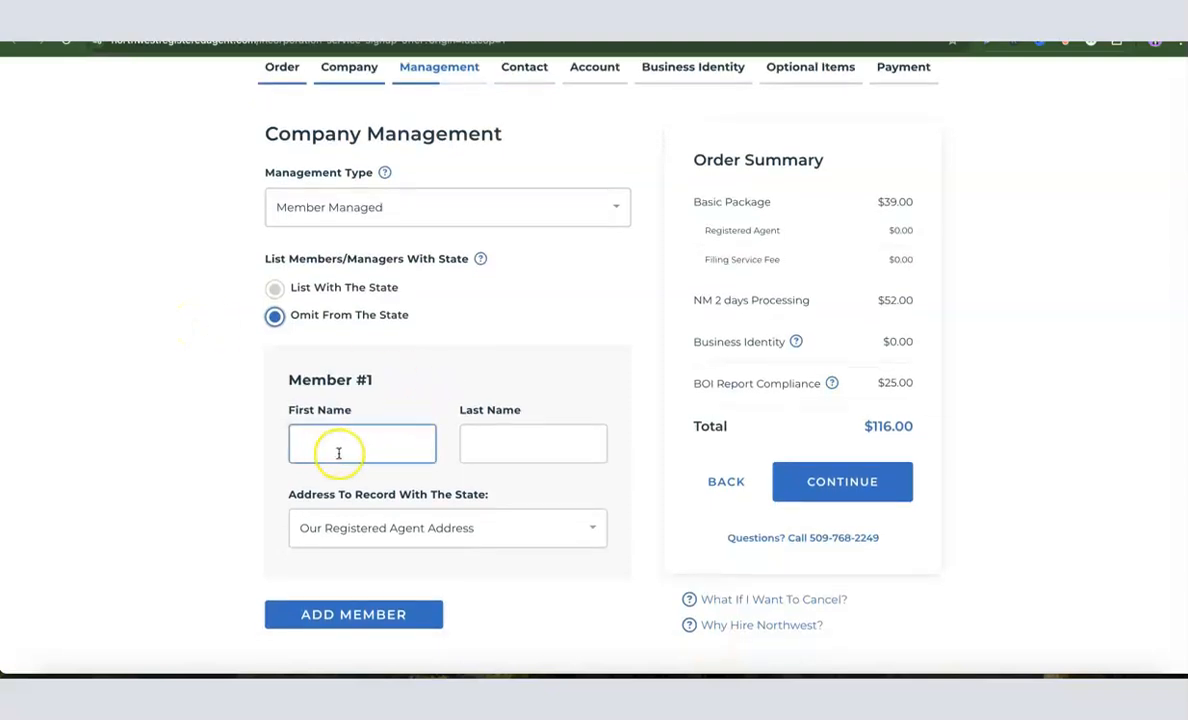
click(549, 444)
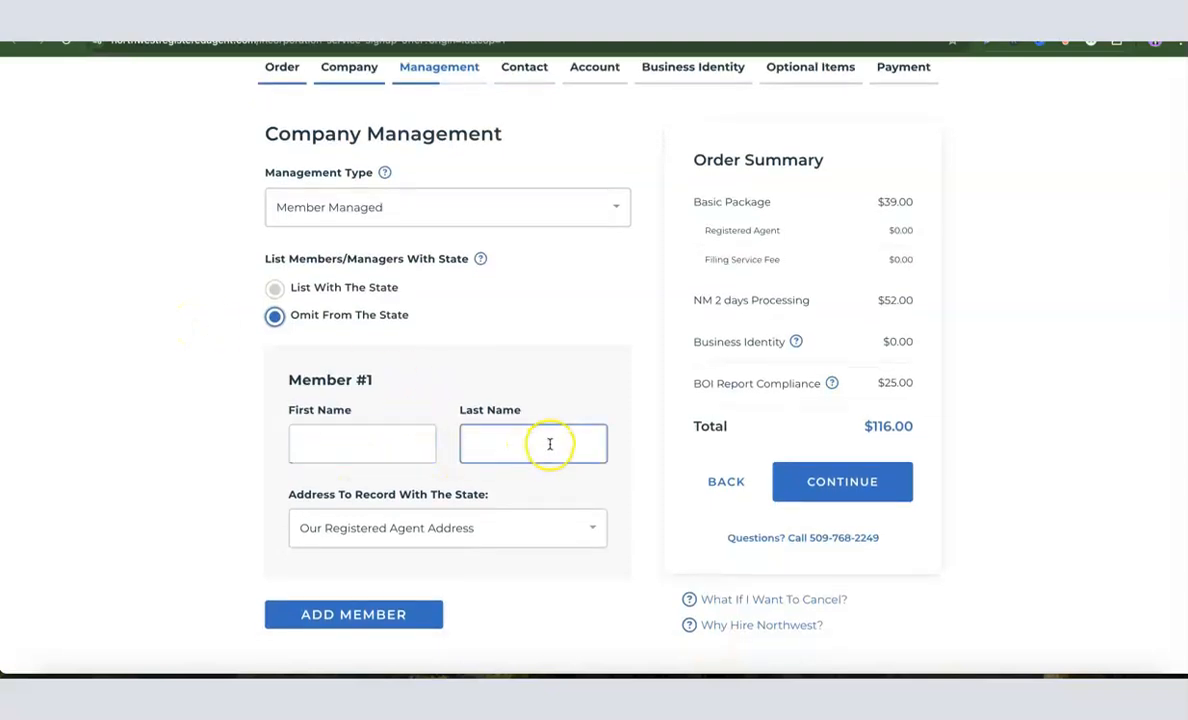
click(345, 456)
click(530, 453)
scroll(530, 453, down, 1)
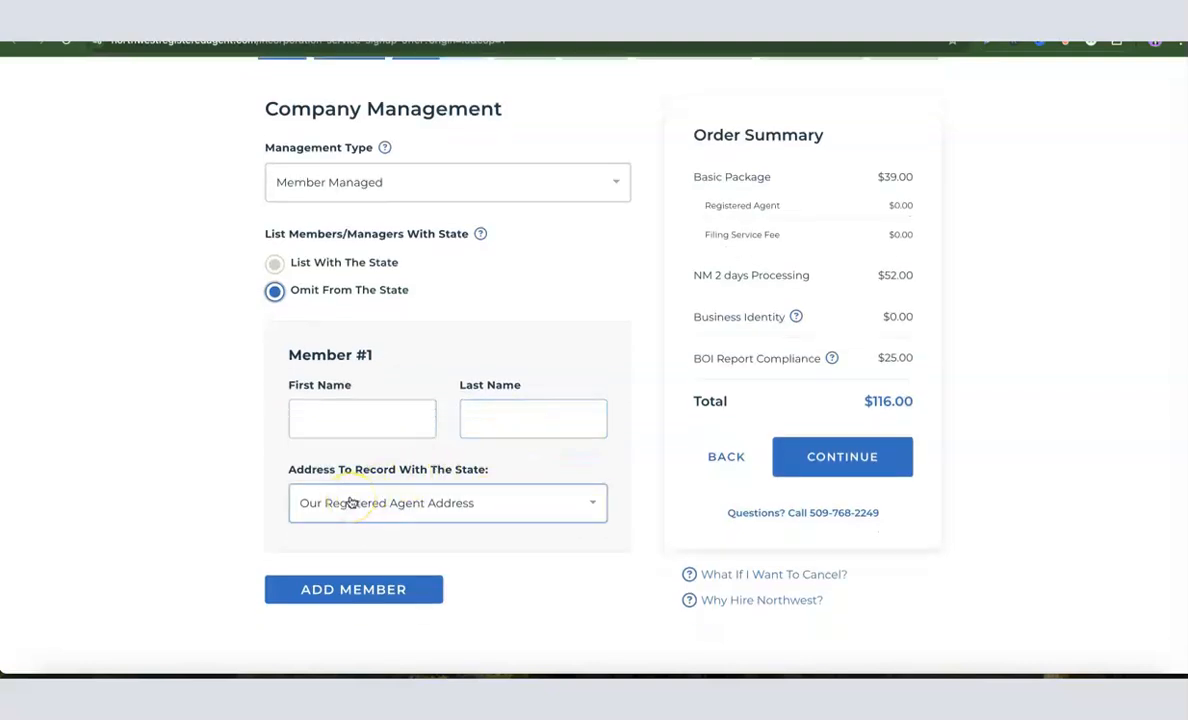
click(377, 504)
click(384, 431)
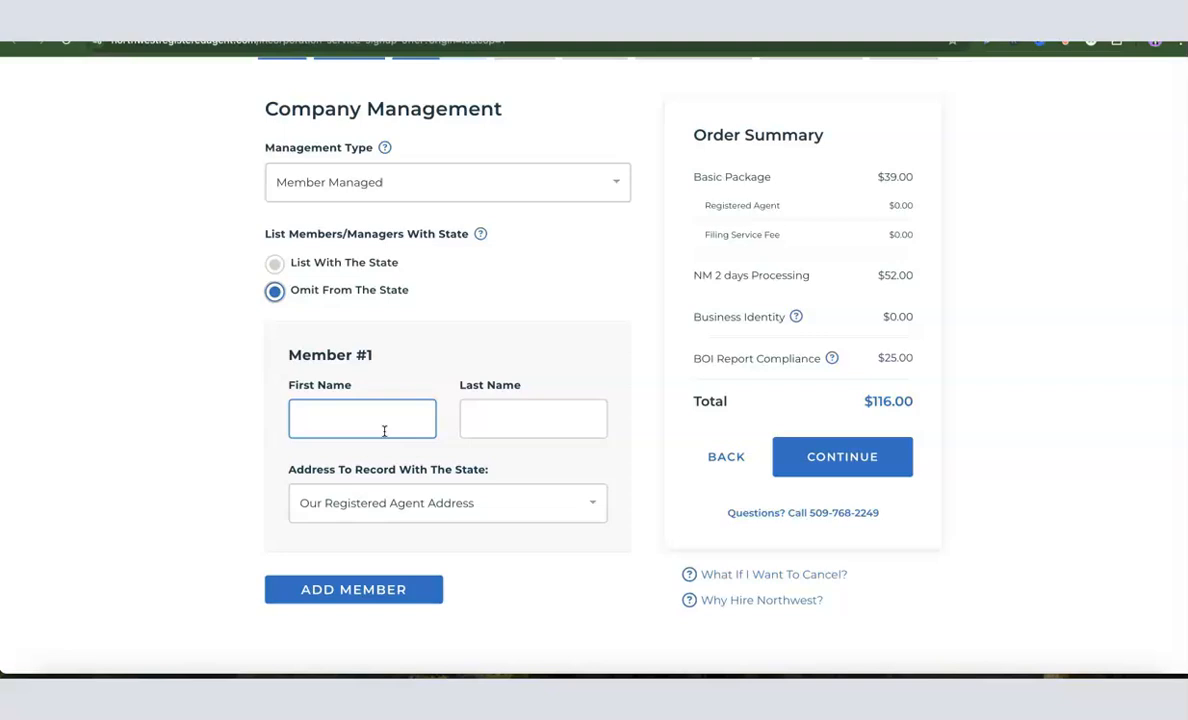
click(392, 517)
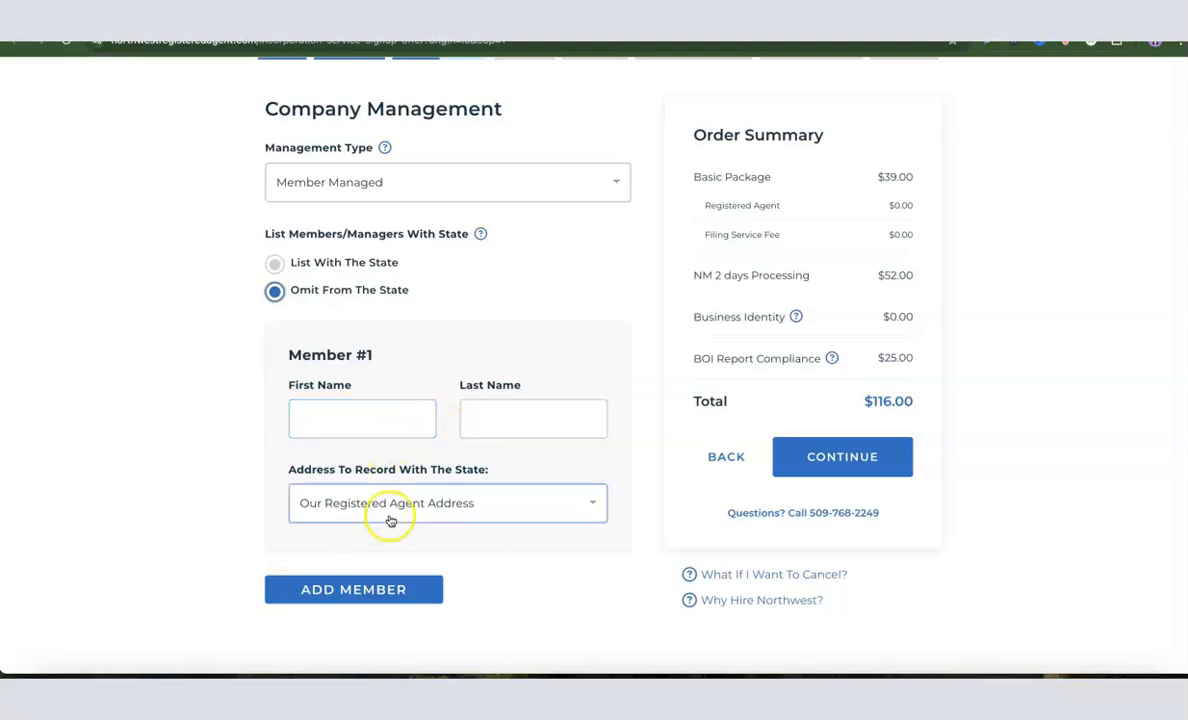
scroll(429, 506, down, 1)
scroll(429, 506, down, 1)
scroll(427, 504, up, 3)
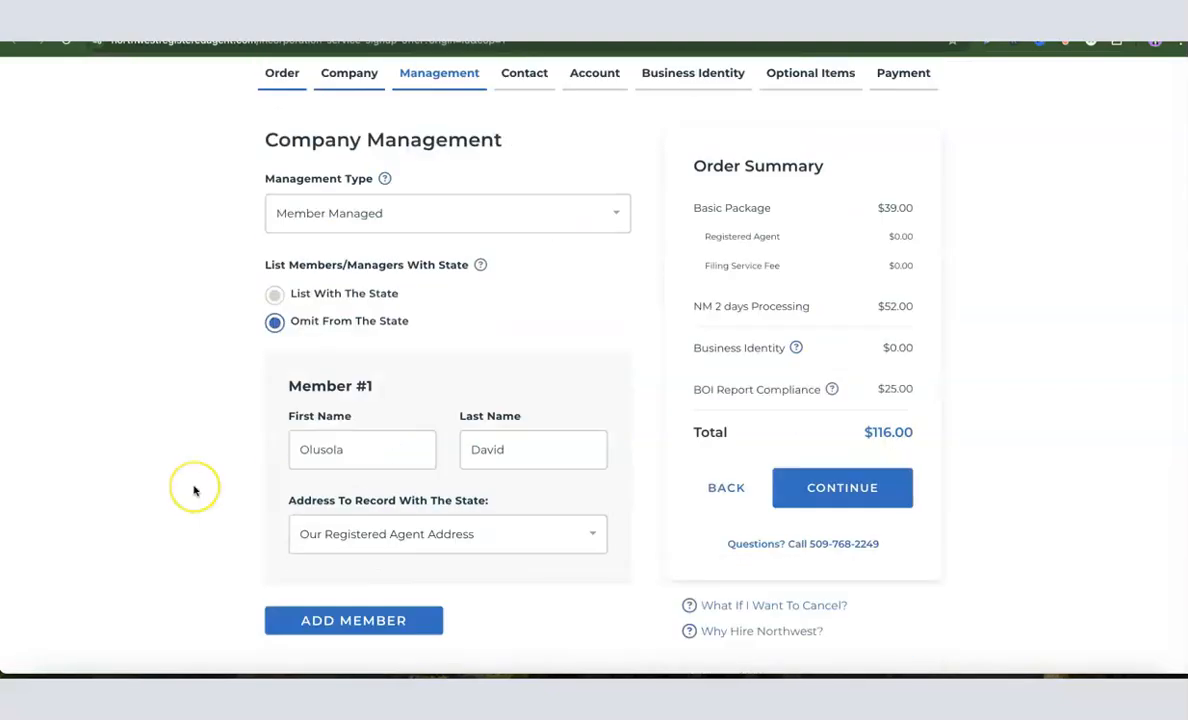
scroll(200, 480, down, 1)
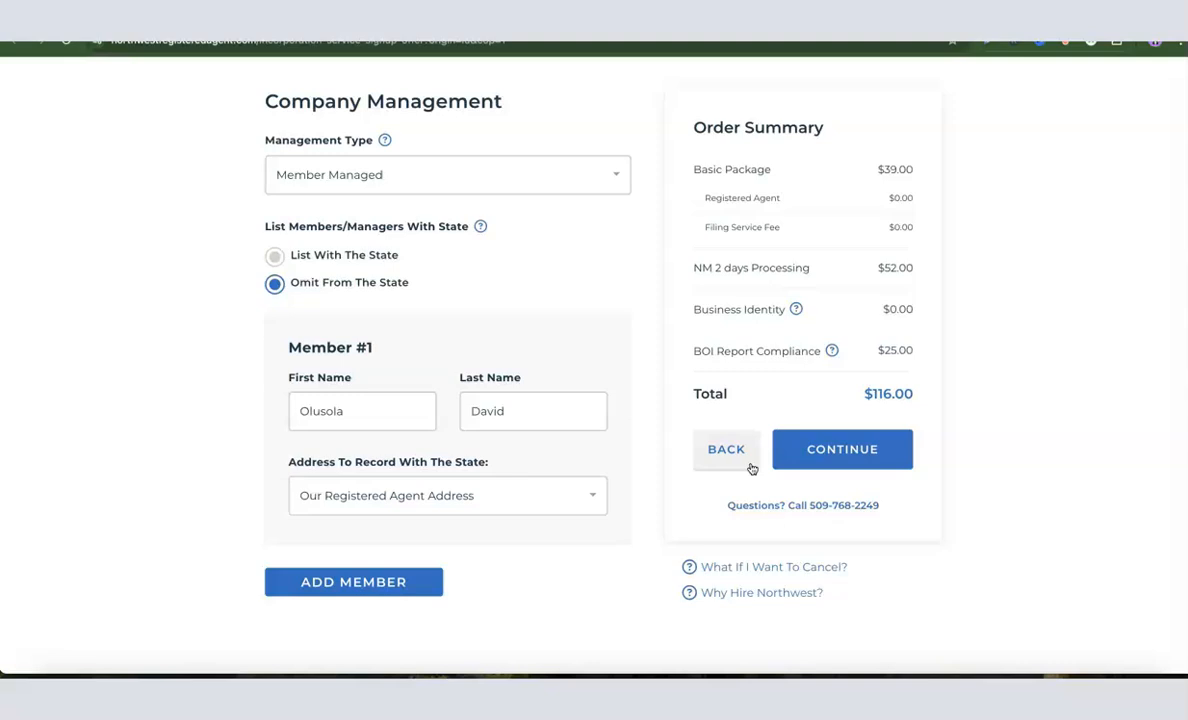
click(587, 494)
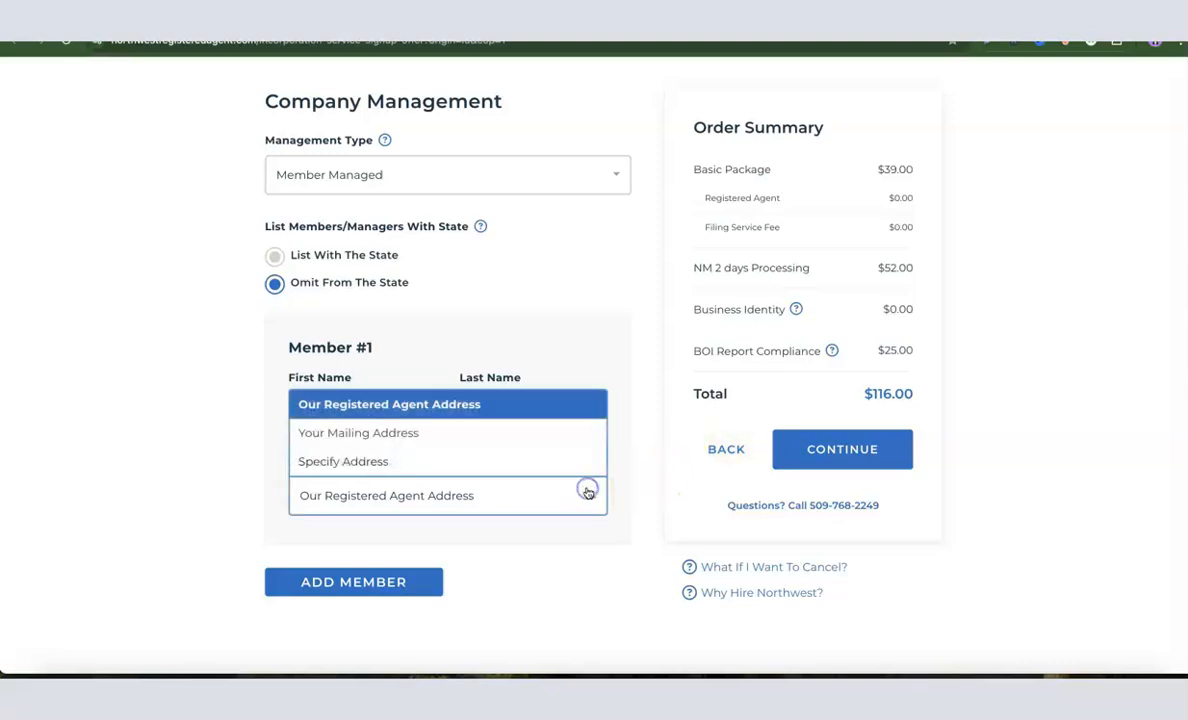
click(387, 463)
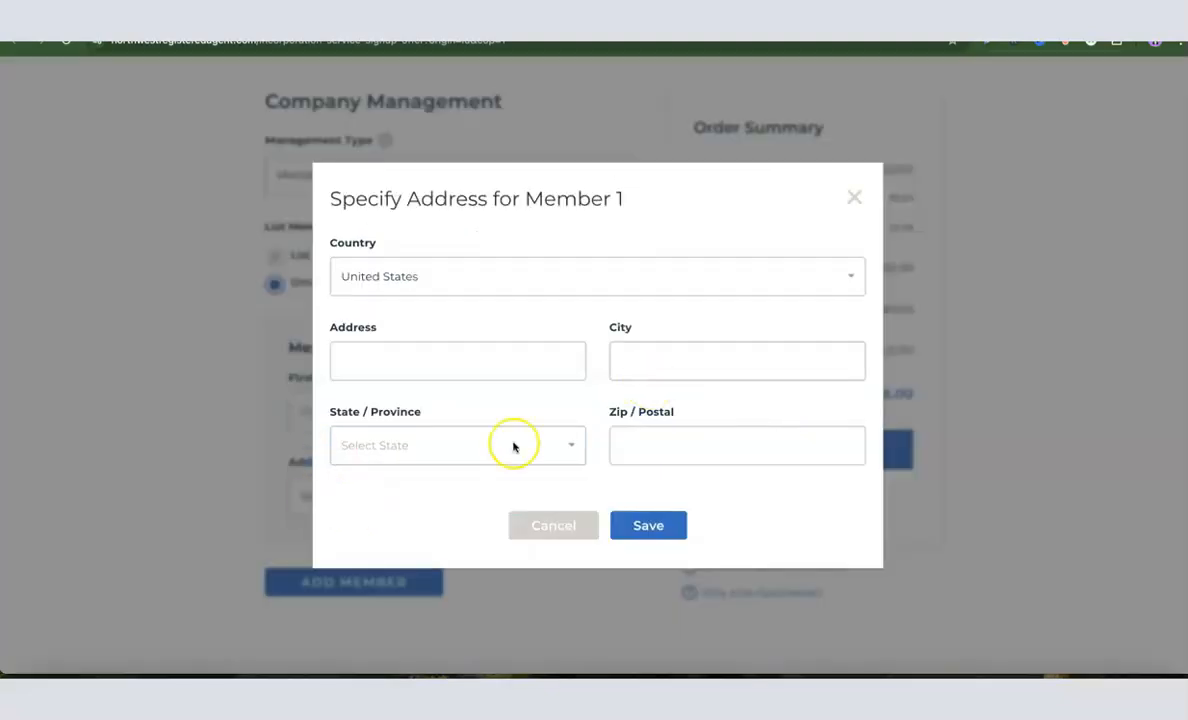
click(560, 357)
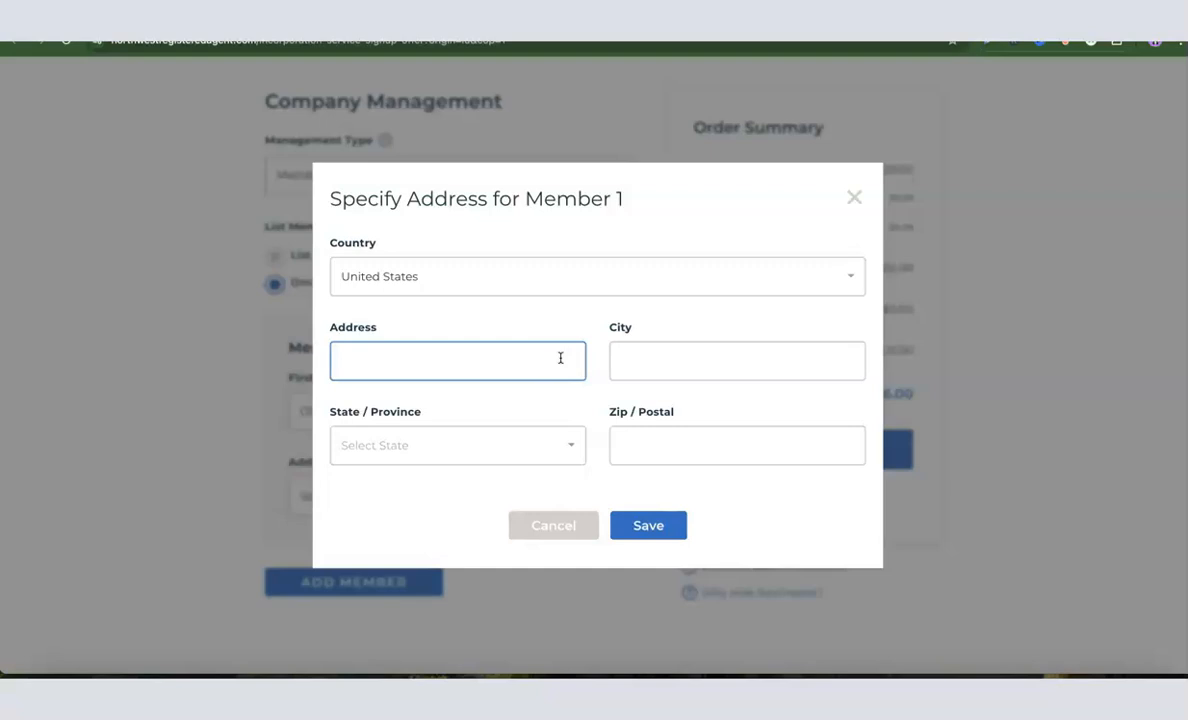
click(852, 198)
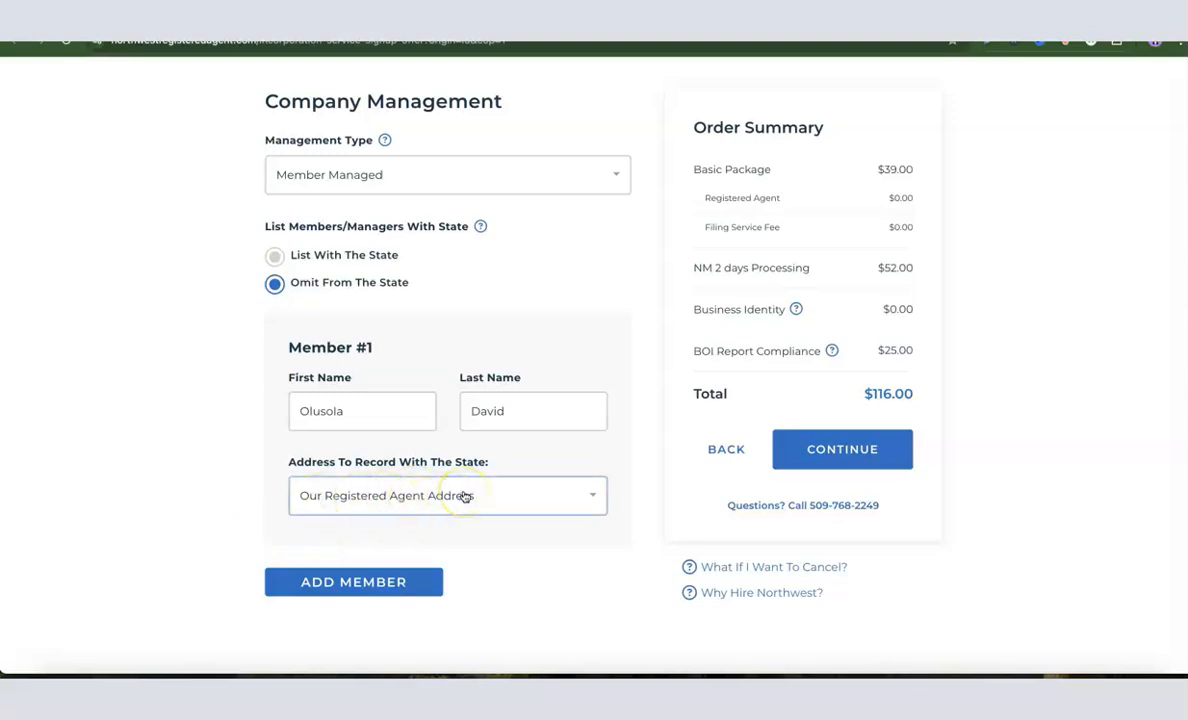
- Keep the registered agent address for Member #1 and proceed to the contact details
scroll(883, 366, up, 1)
scroll(843, 451, down, 1)
click(843, 451)
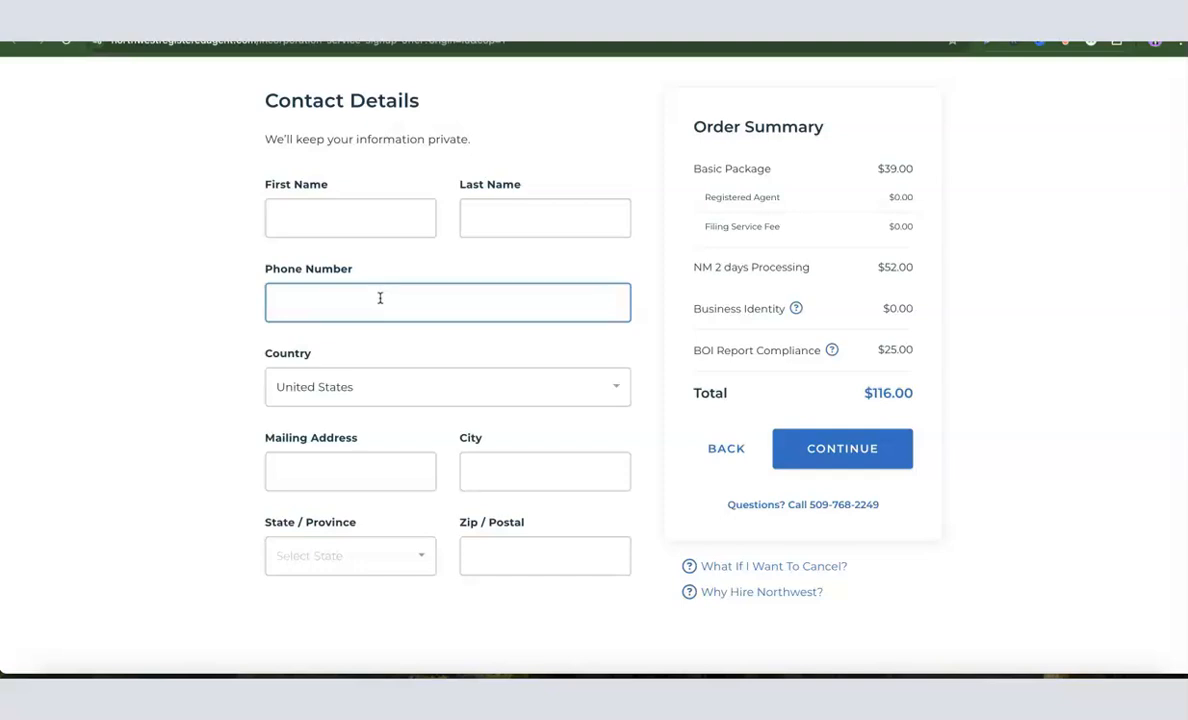
- Go through the phone number, country, mailing address, city, state and zip fields, and proceed to account setup
click(369, 305)
click(326, 394)
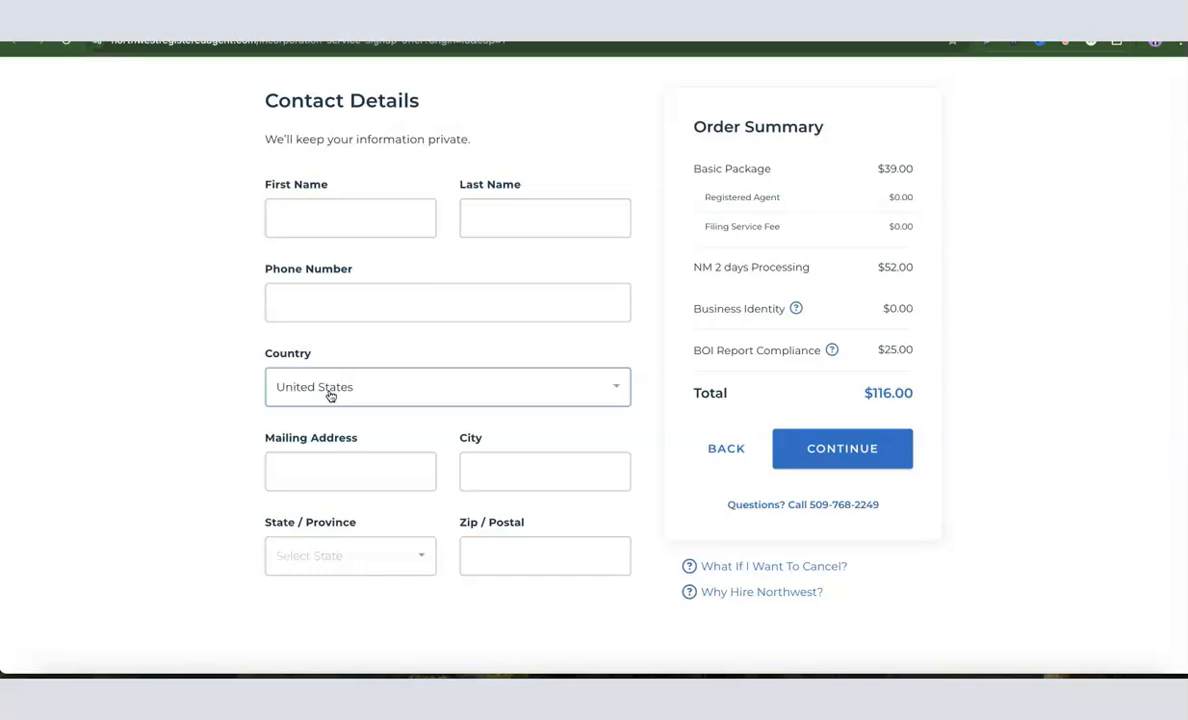
click(311, 478)
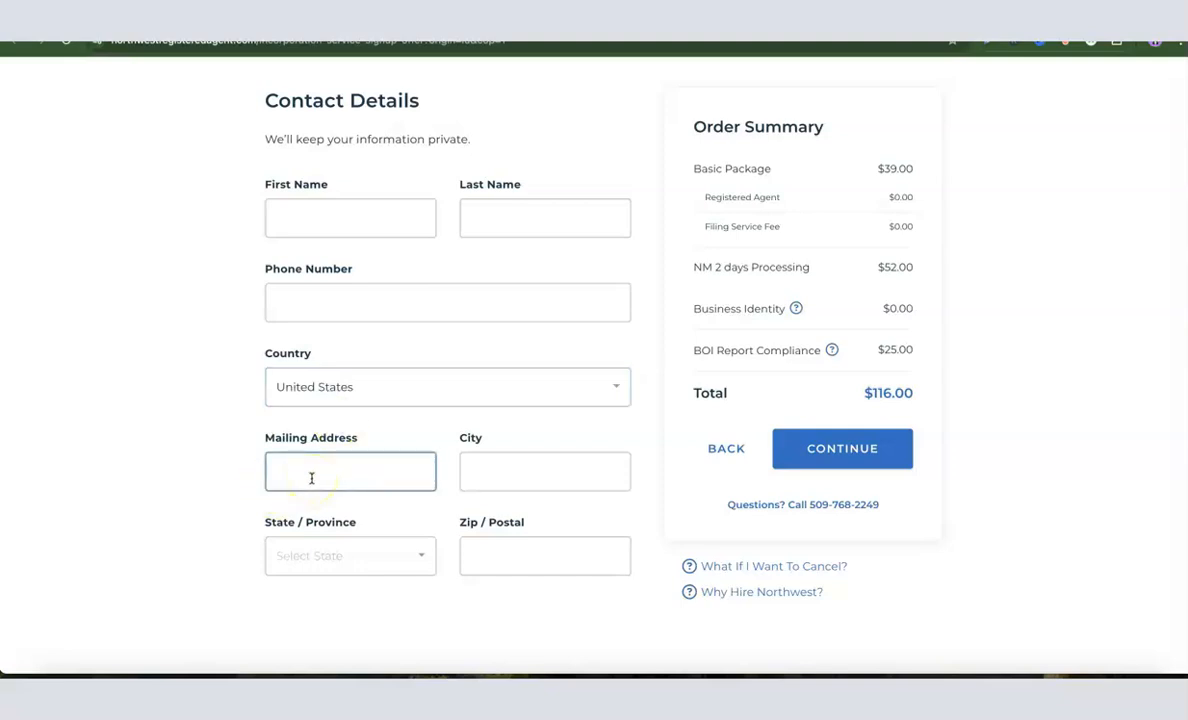
click(507, 484)
click(358, 562)
click(513, 563)
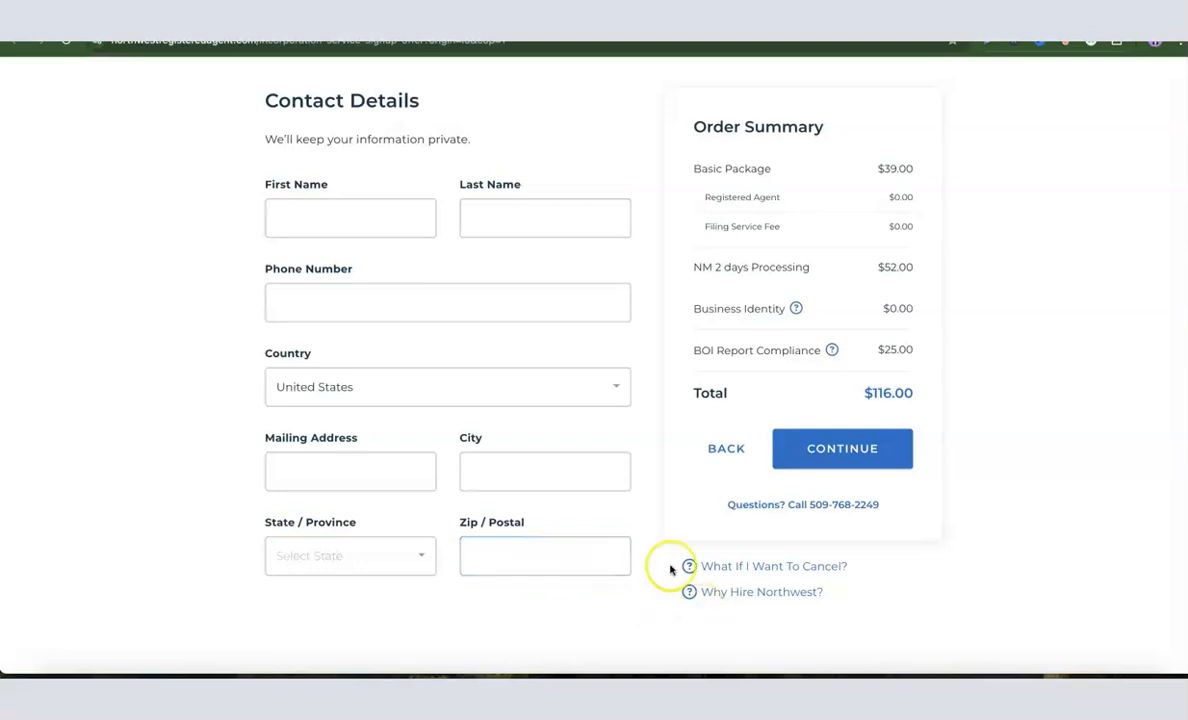
click(849, 461)
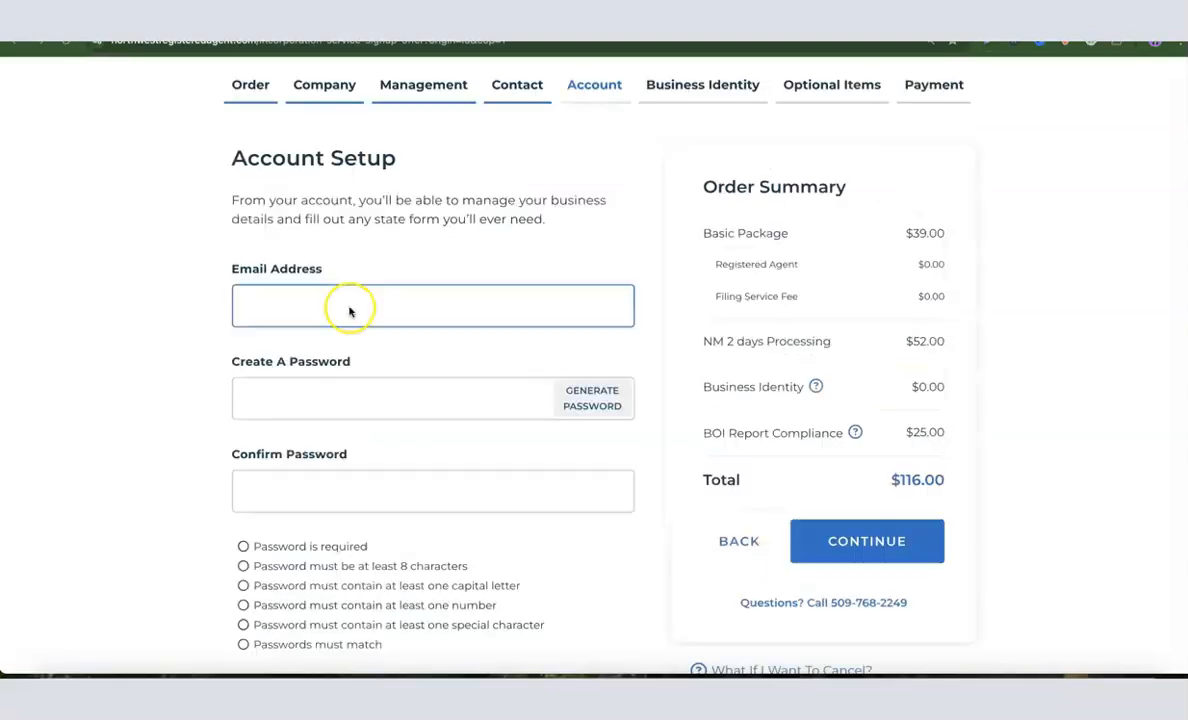
- Fill in the account's e-mail address by pasting it
click(349, 311)
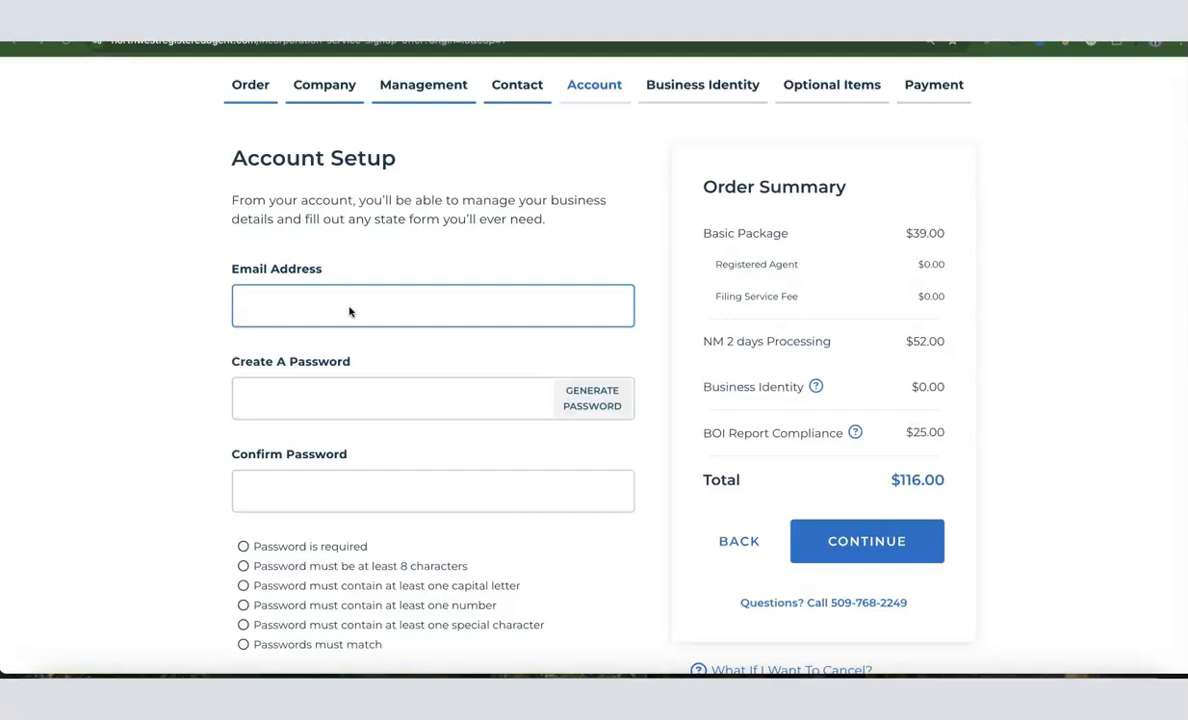
click(293, 306)
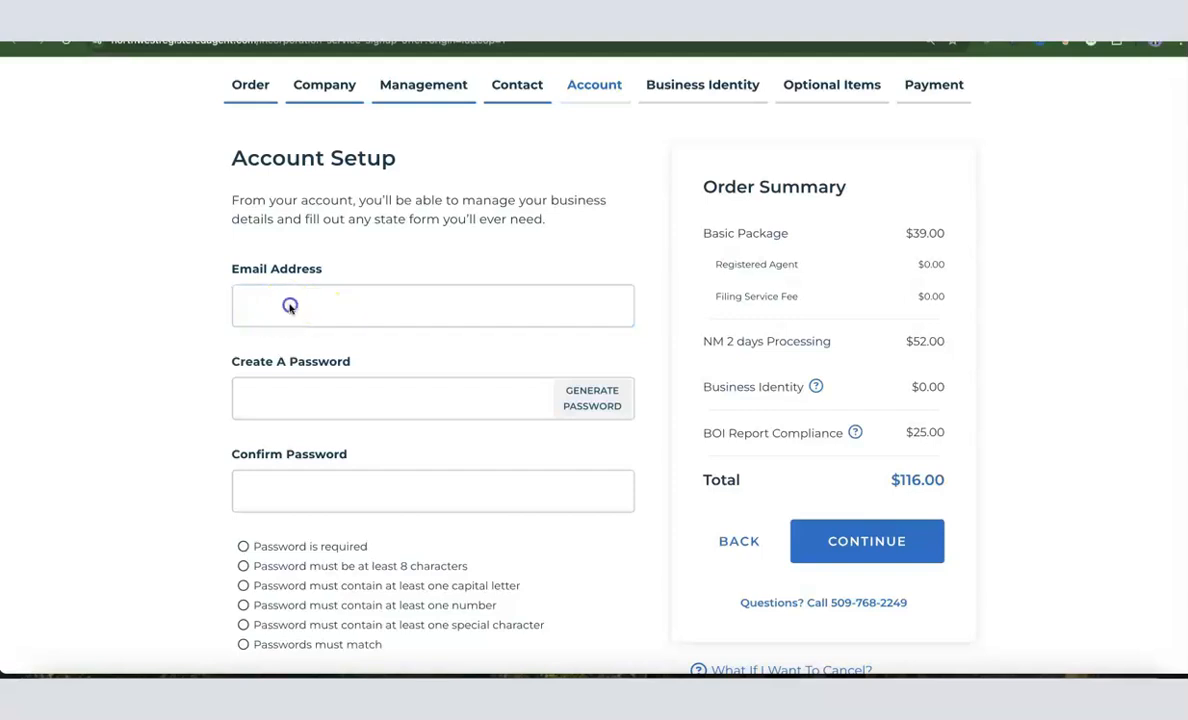
key(ctrl+v)
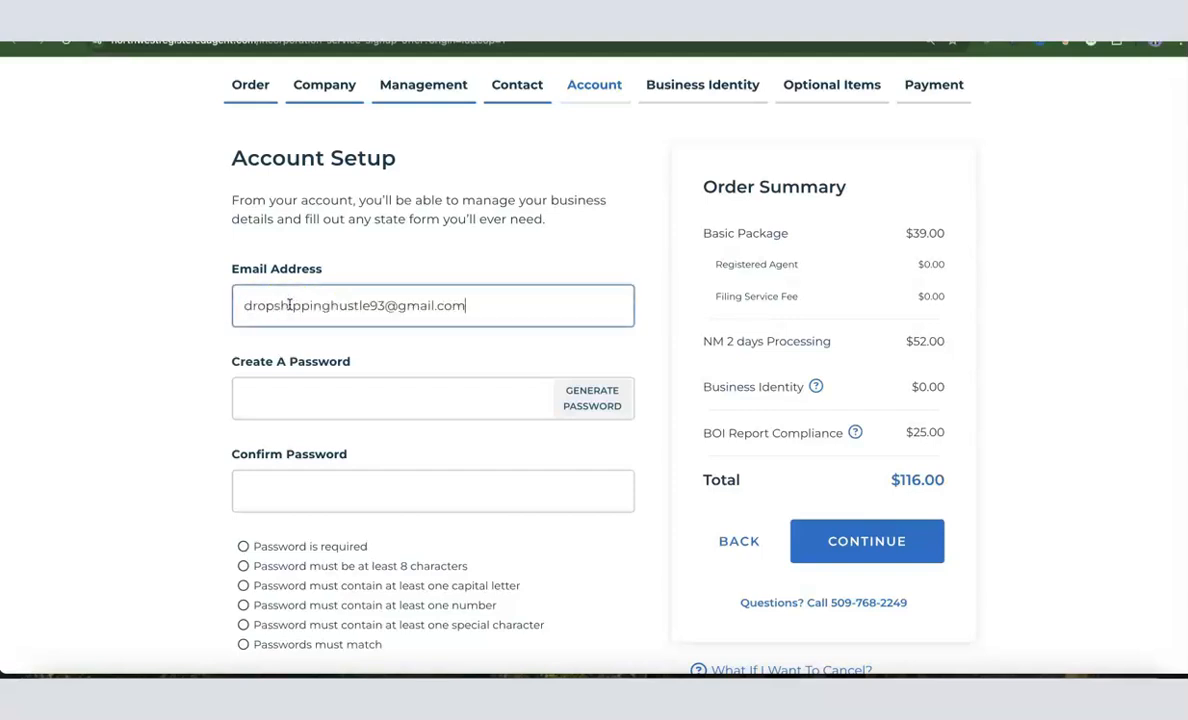
- Generate and copy a password for the account, and proceed to the business identity page
click(300, 412)
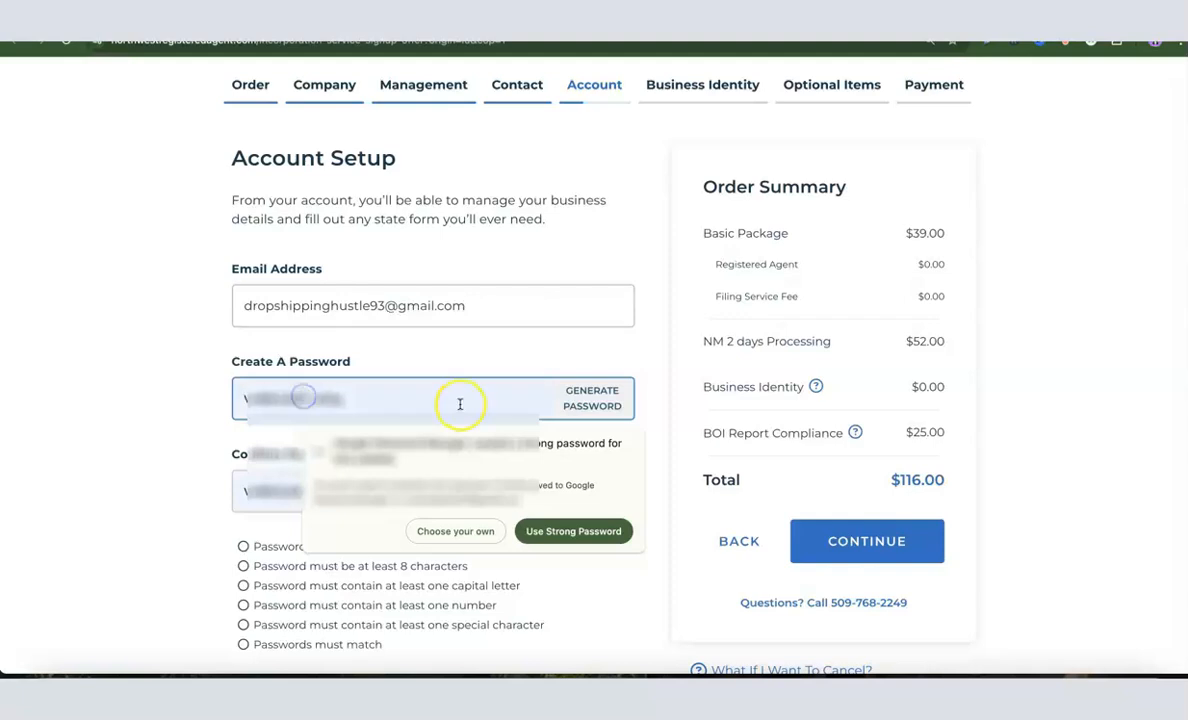
click(583, 410)
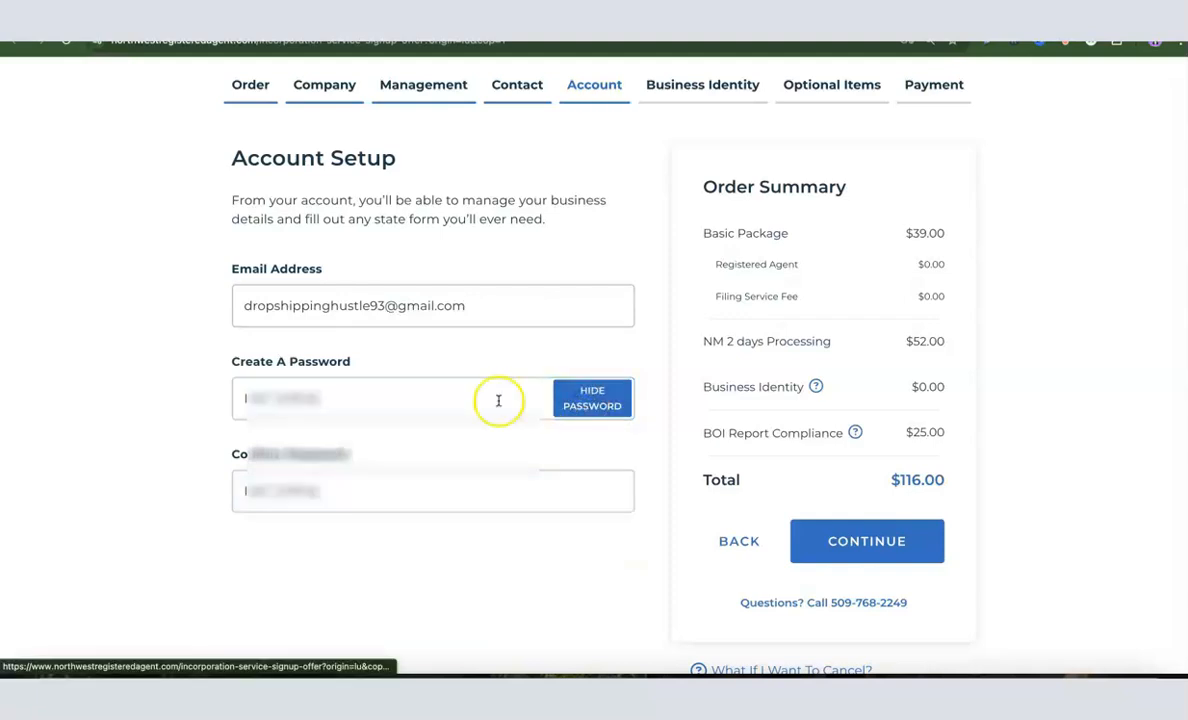
right_click(386, 395)
click(405, 339)
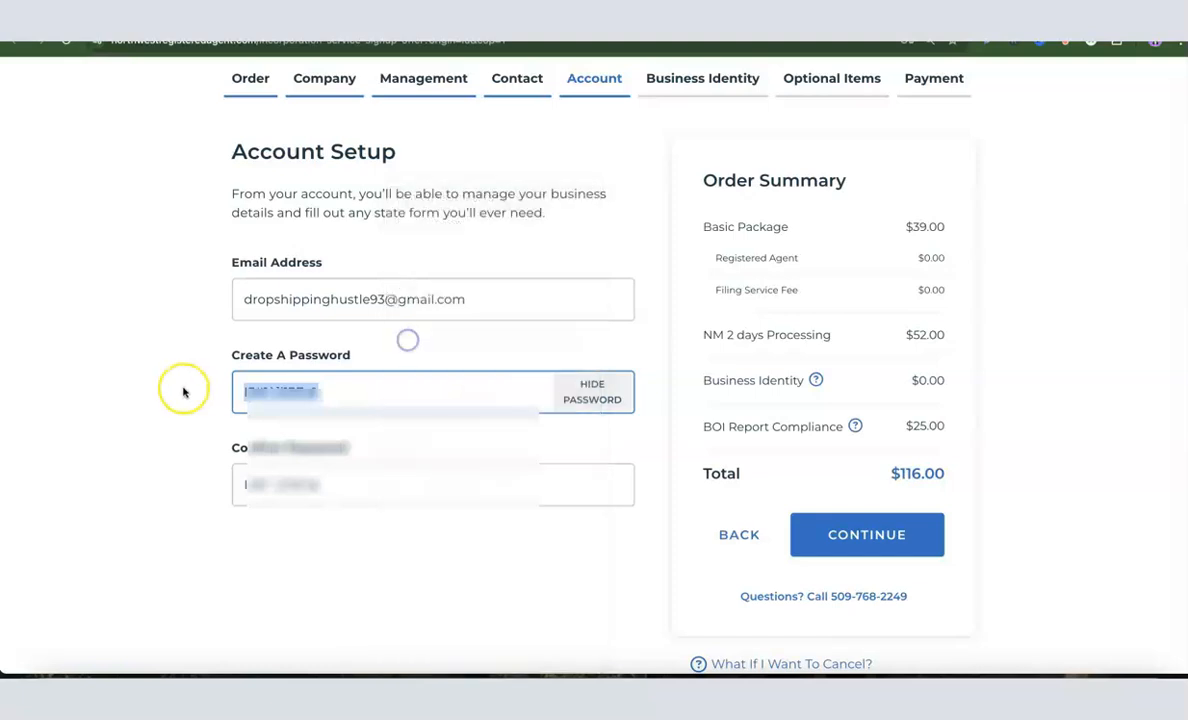
click(178, 389)
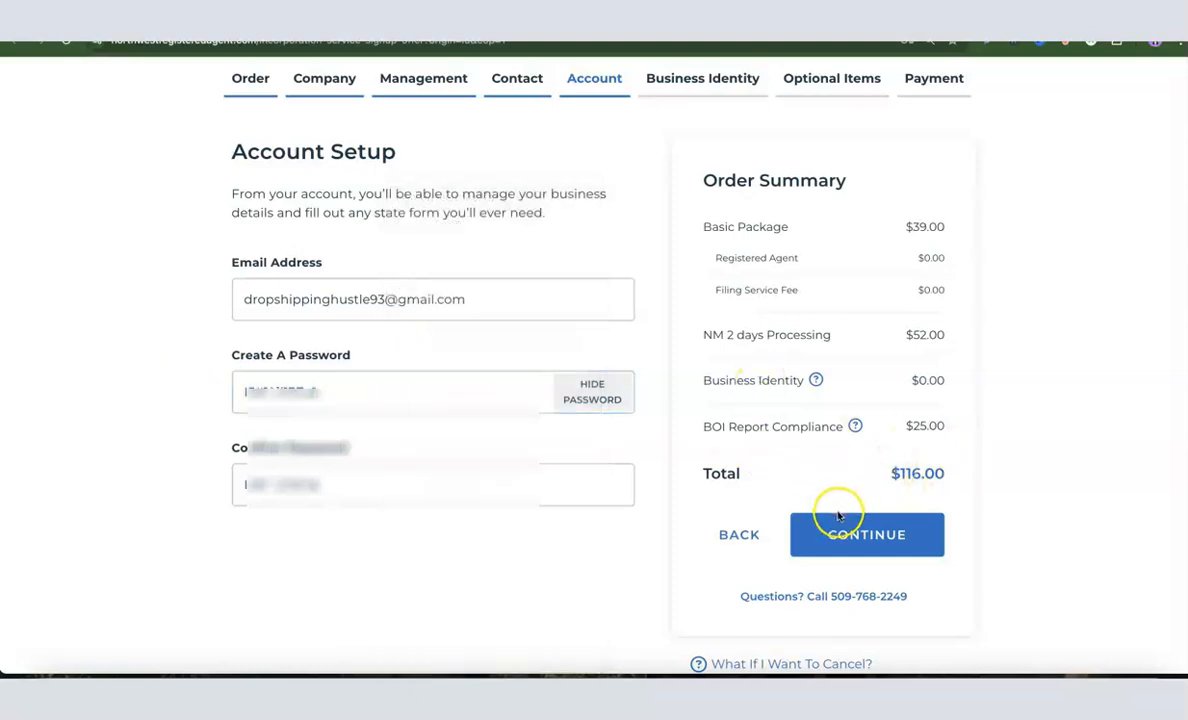
click(866, 532)
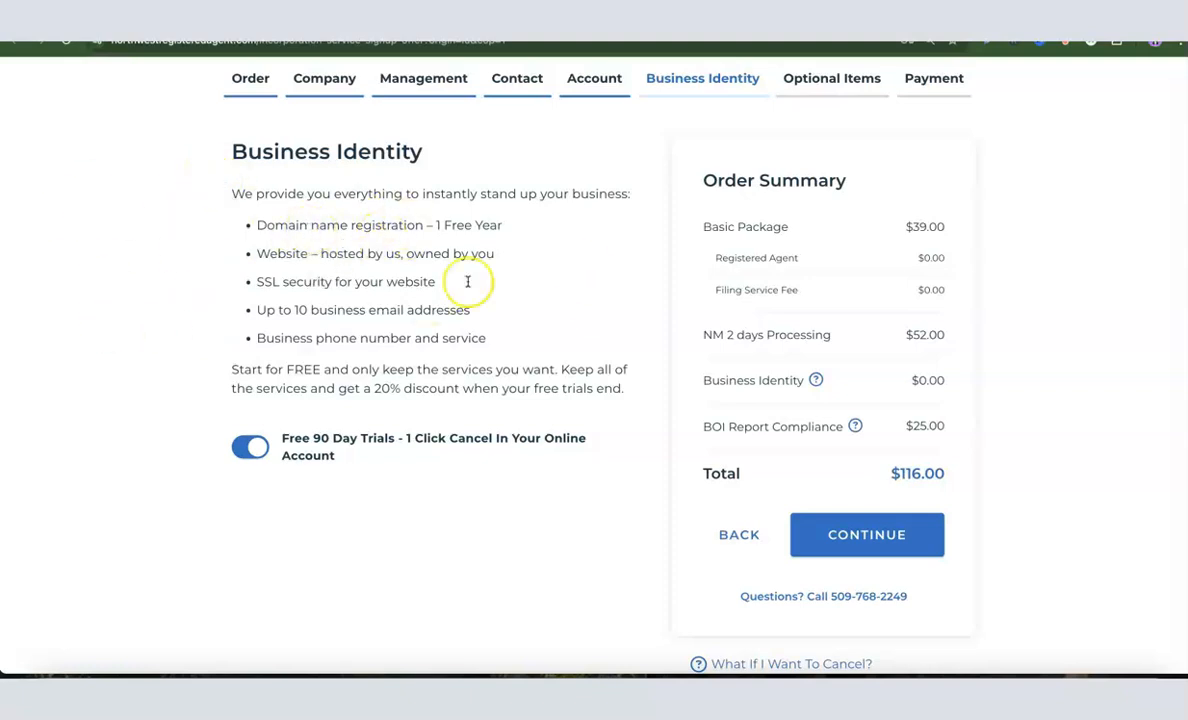
- Turn off the Free 90 Day Trials, leave all business identity options off, and proceed to the optional items
click(258, 448)
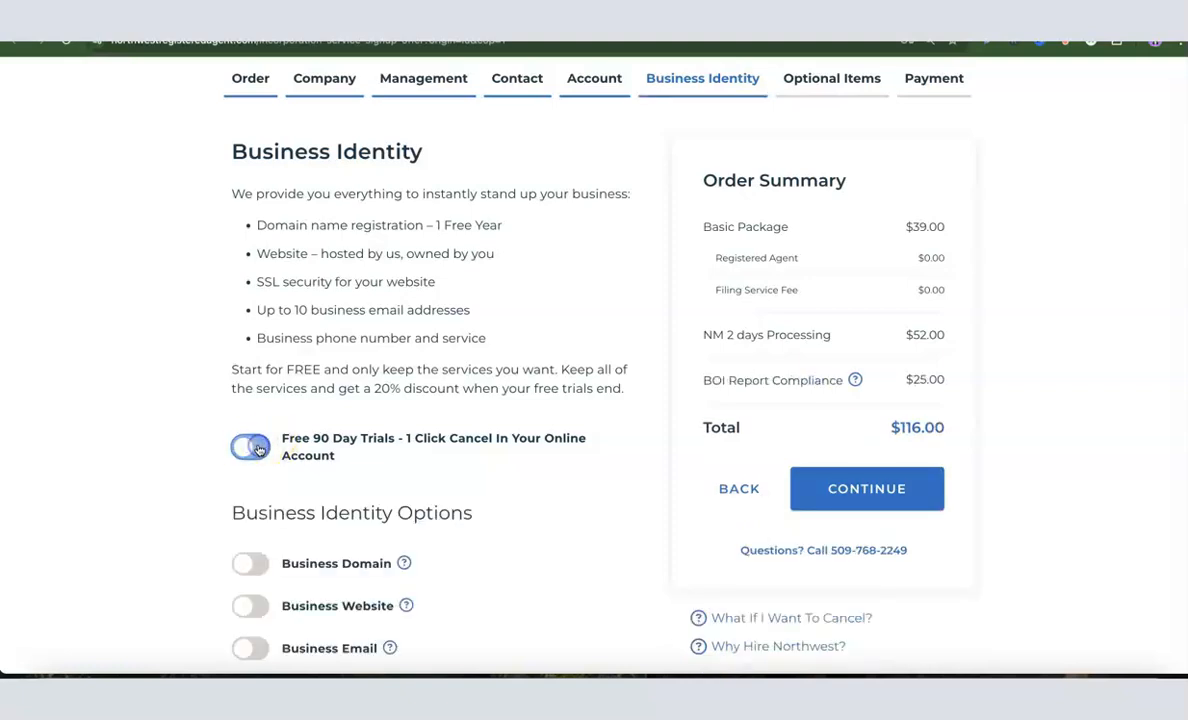
scroll(483, 338, down, 1)
scroll(483, 338, down, 3)
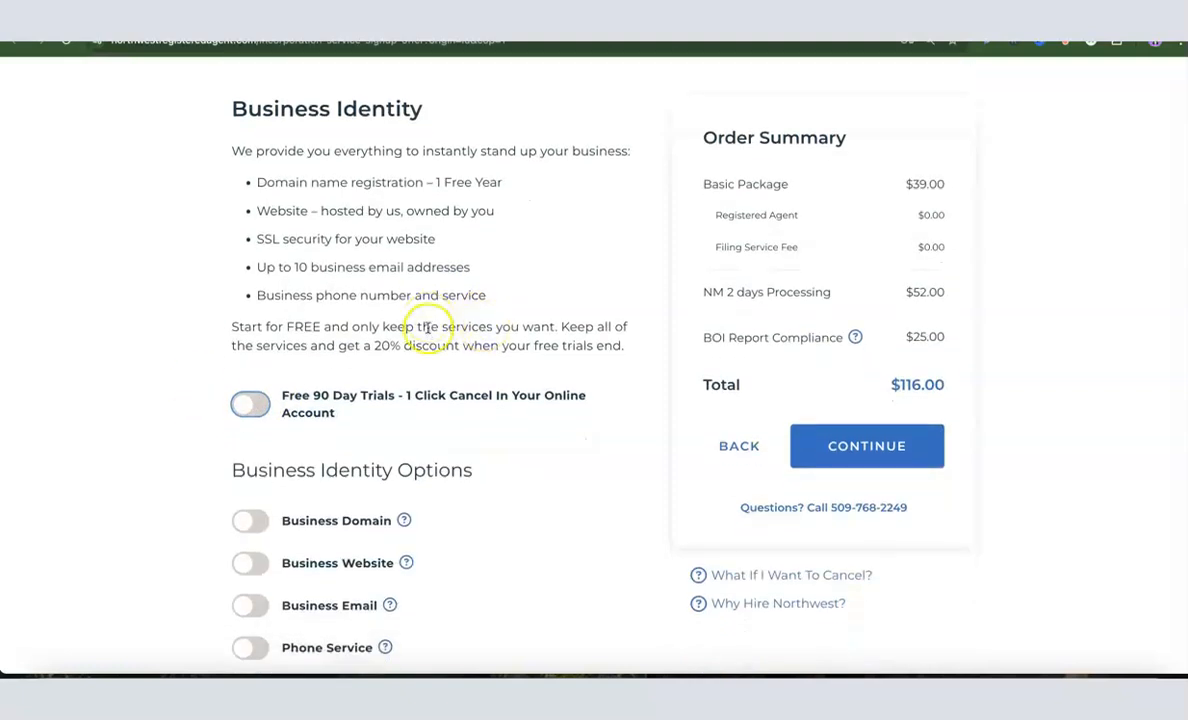
scroll(380, 242, up, 3)
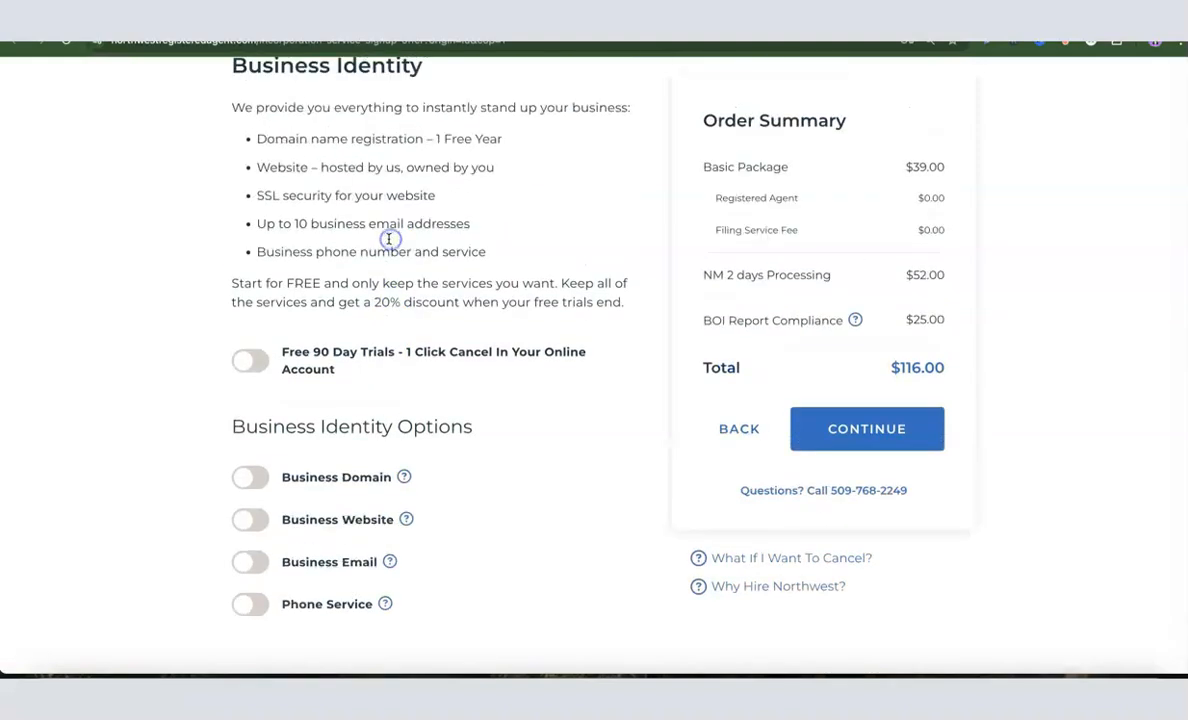
scroll(353, 217, down, 4)
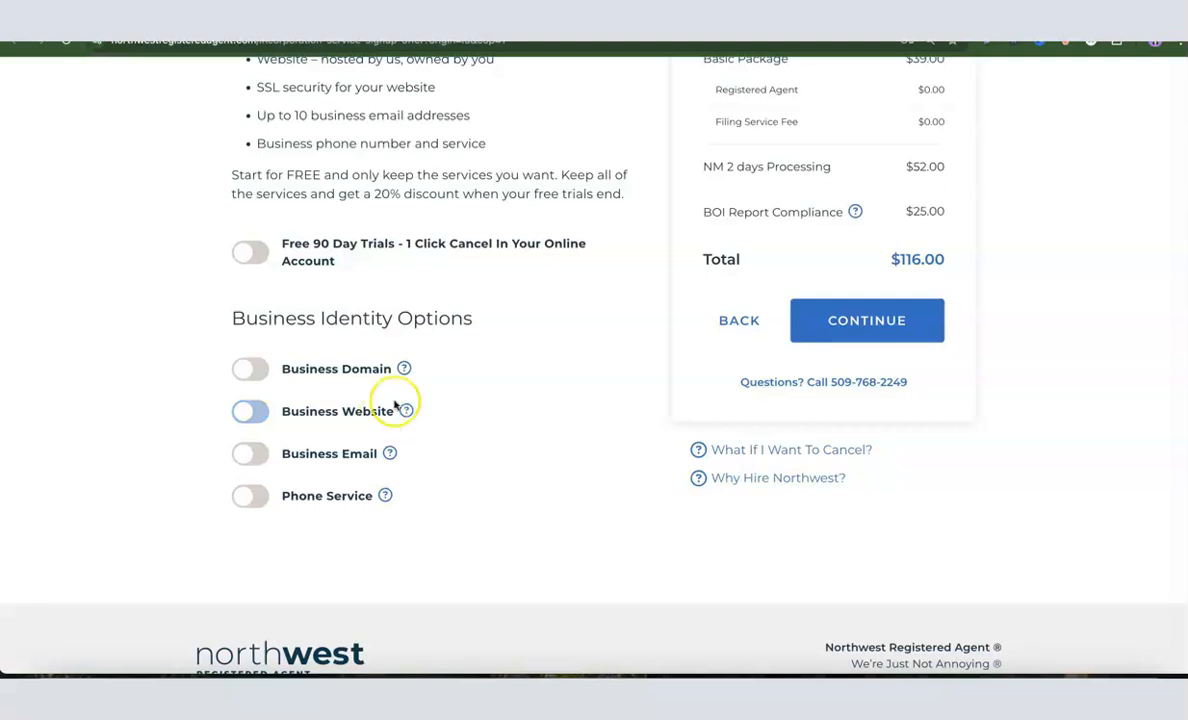
scroll(339, 391, up, 1)
scroll(339, 391, up, 3)
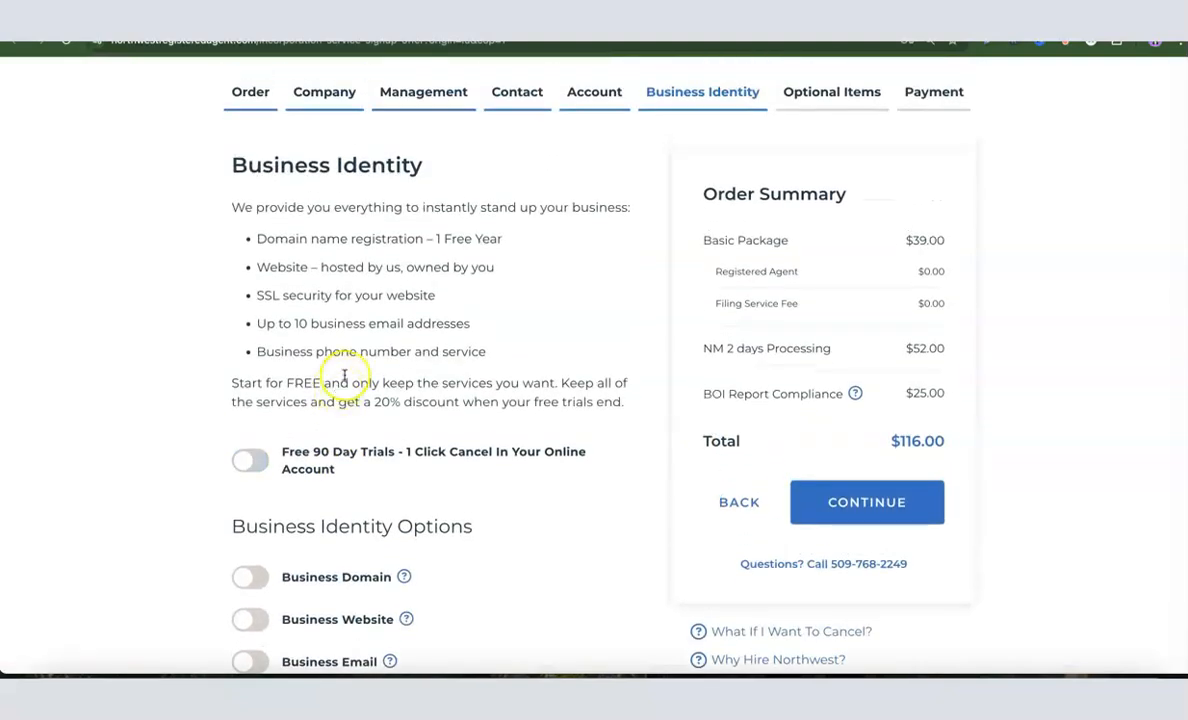
scroll(345, 375, down, 1)
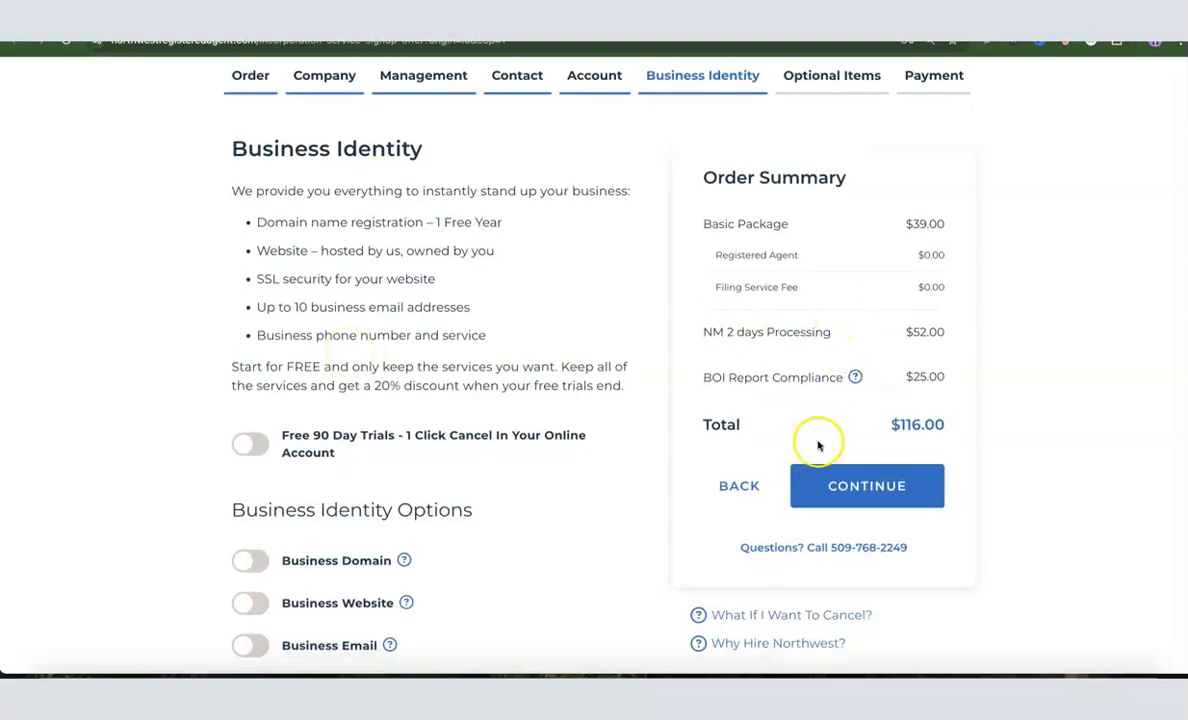
click(864, 487)
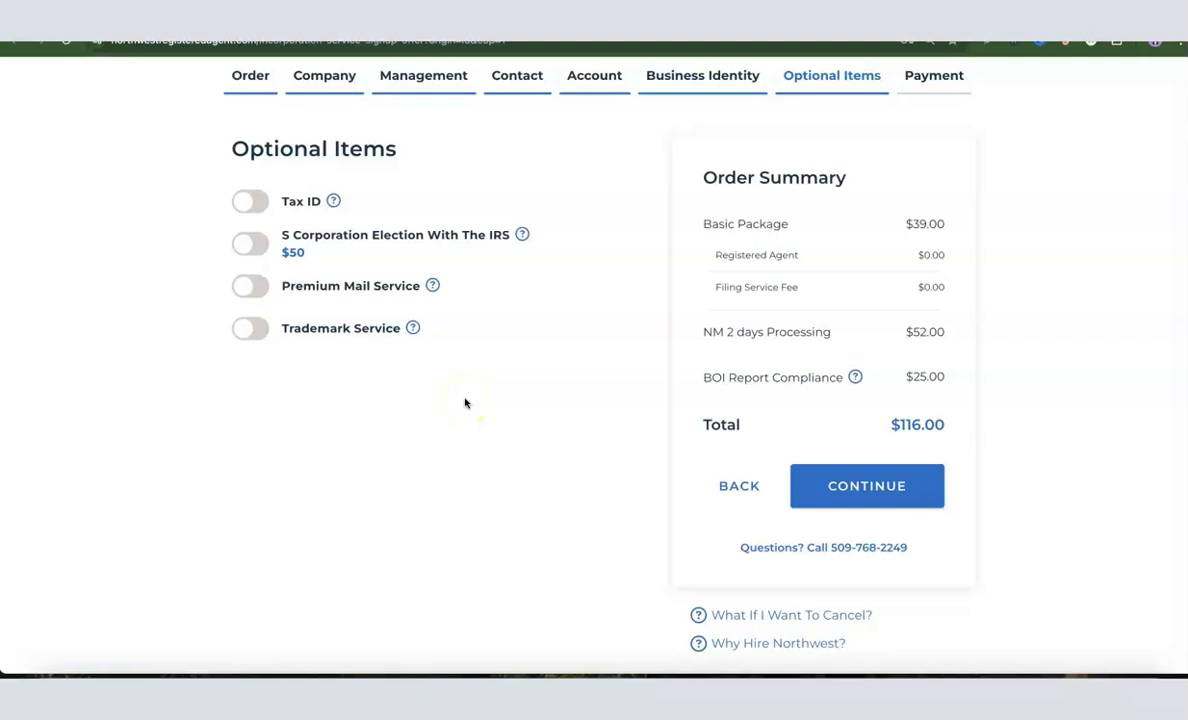
- Add the Tax ID service with the "Do NOT Have Social Security Number" option for $200, and proceed to payment
scroll(465, 403, up, 1)
click(247, 245)
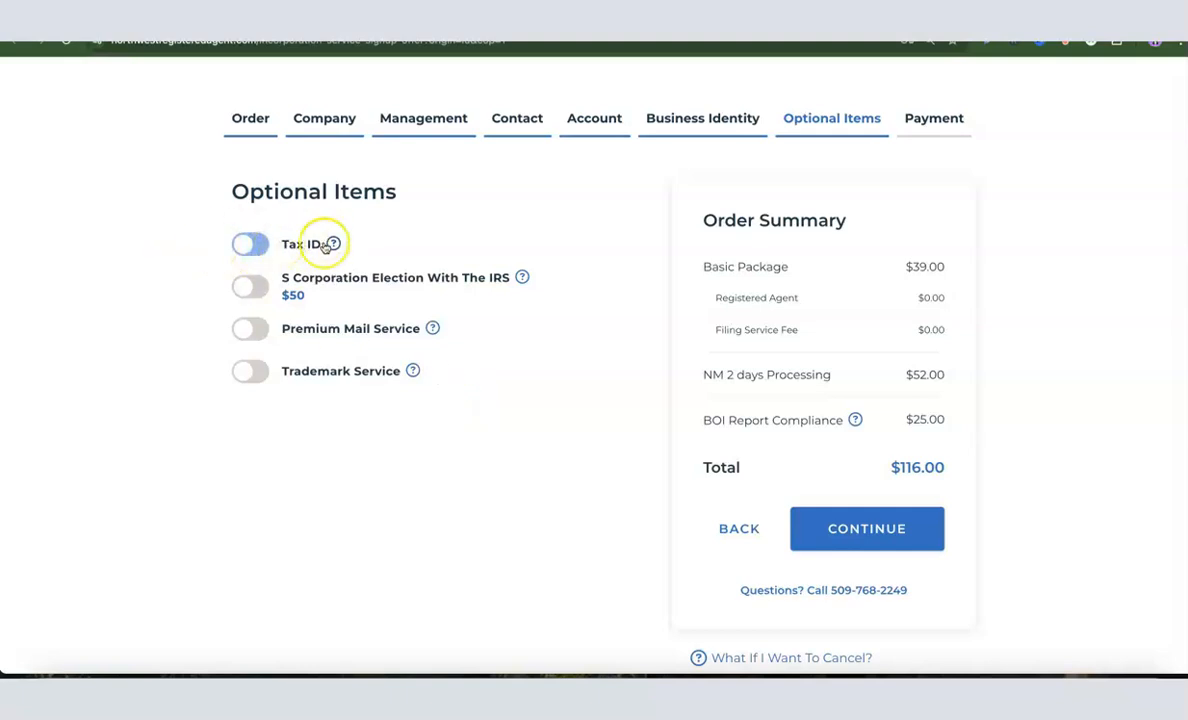
click(248, 246)
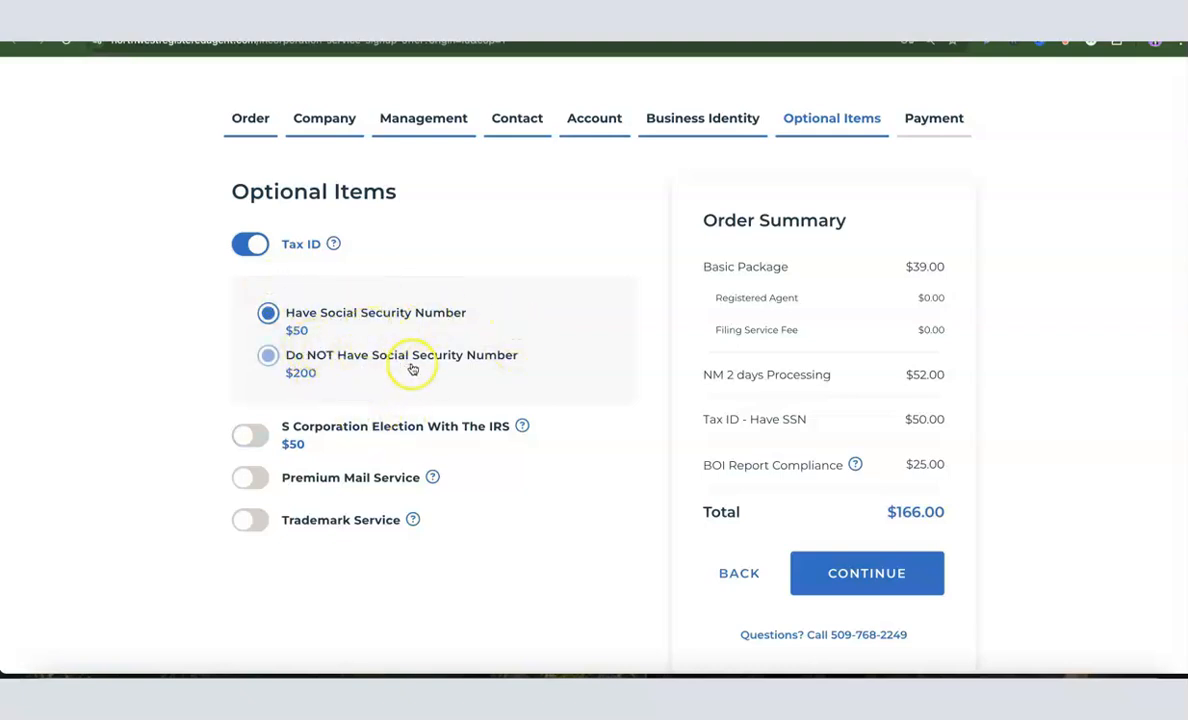
click(394, 299)
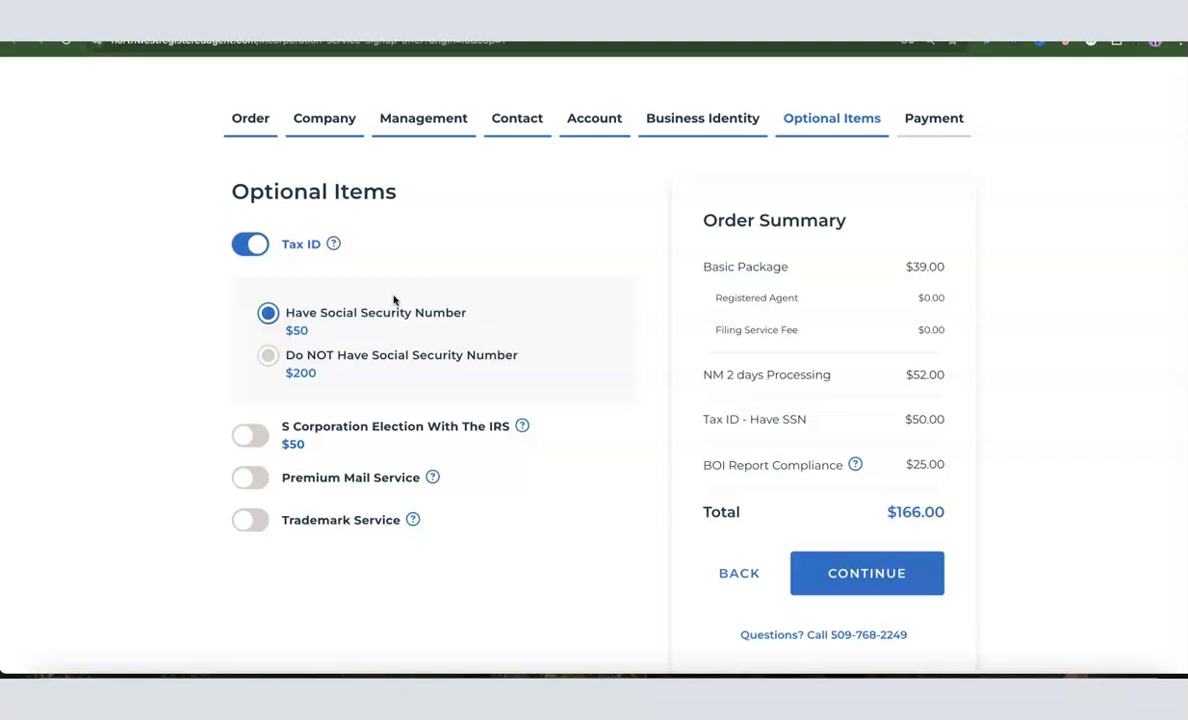
drag(387, 315, 443, 315)
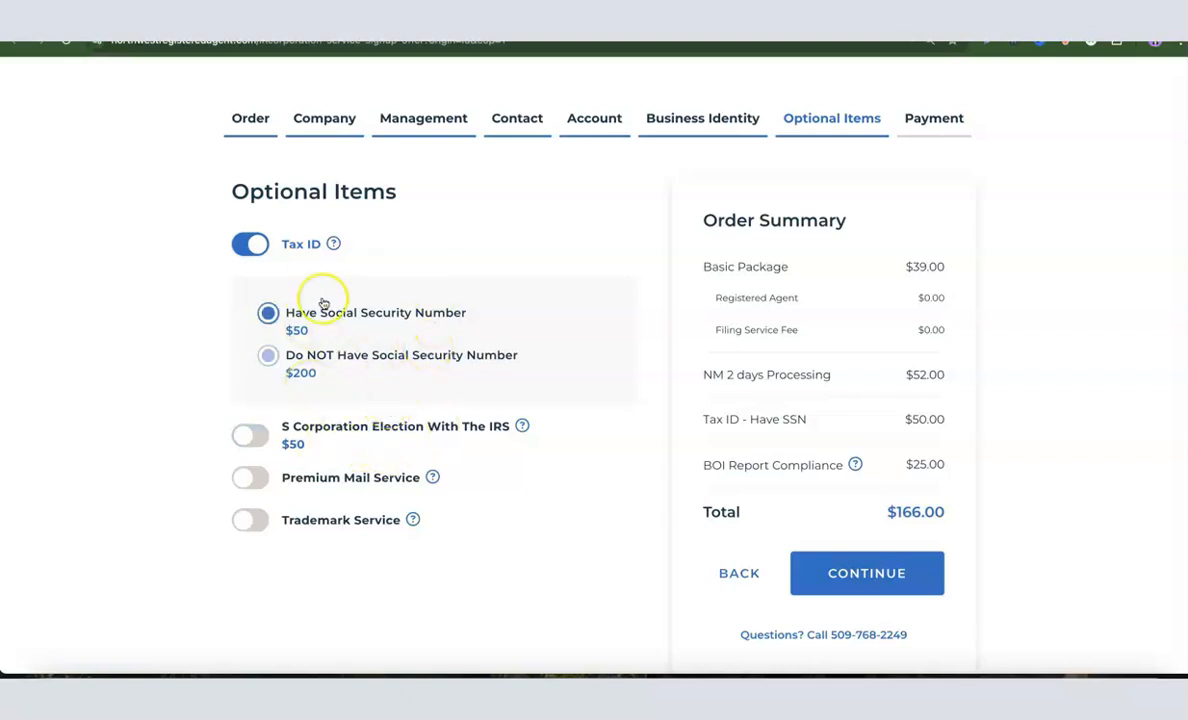
click(270, 357)
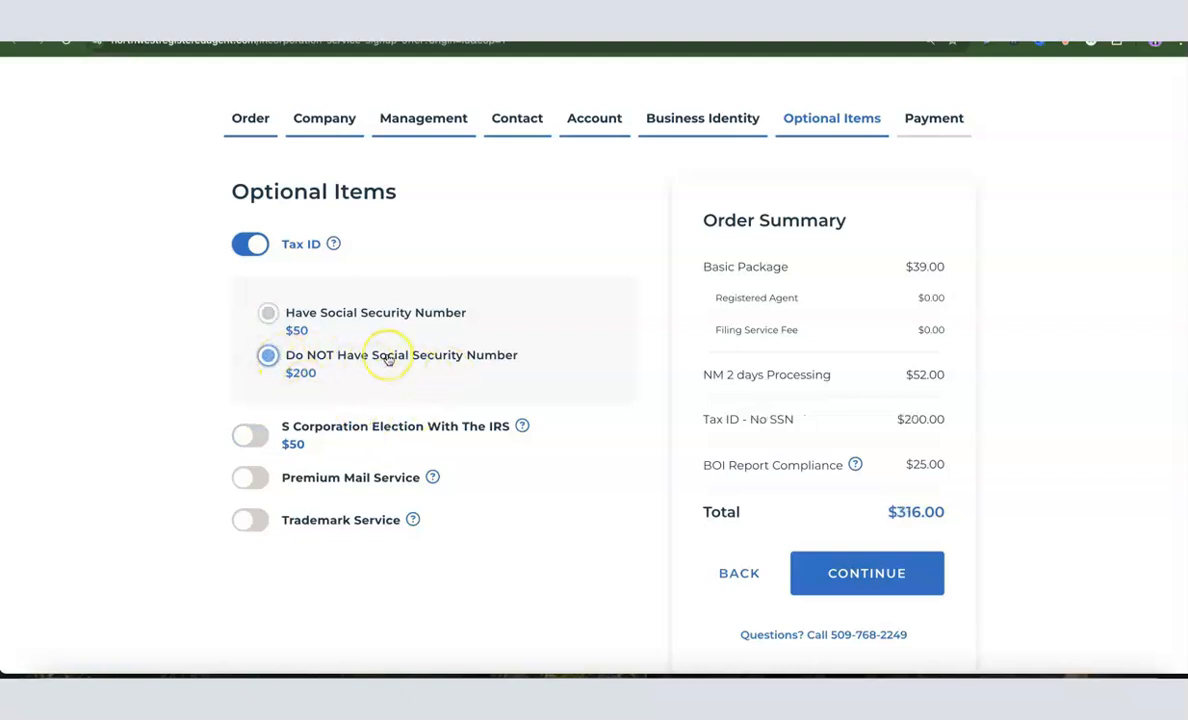
scroll(388, 358, down, 1)
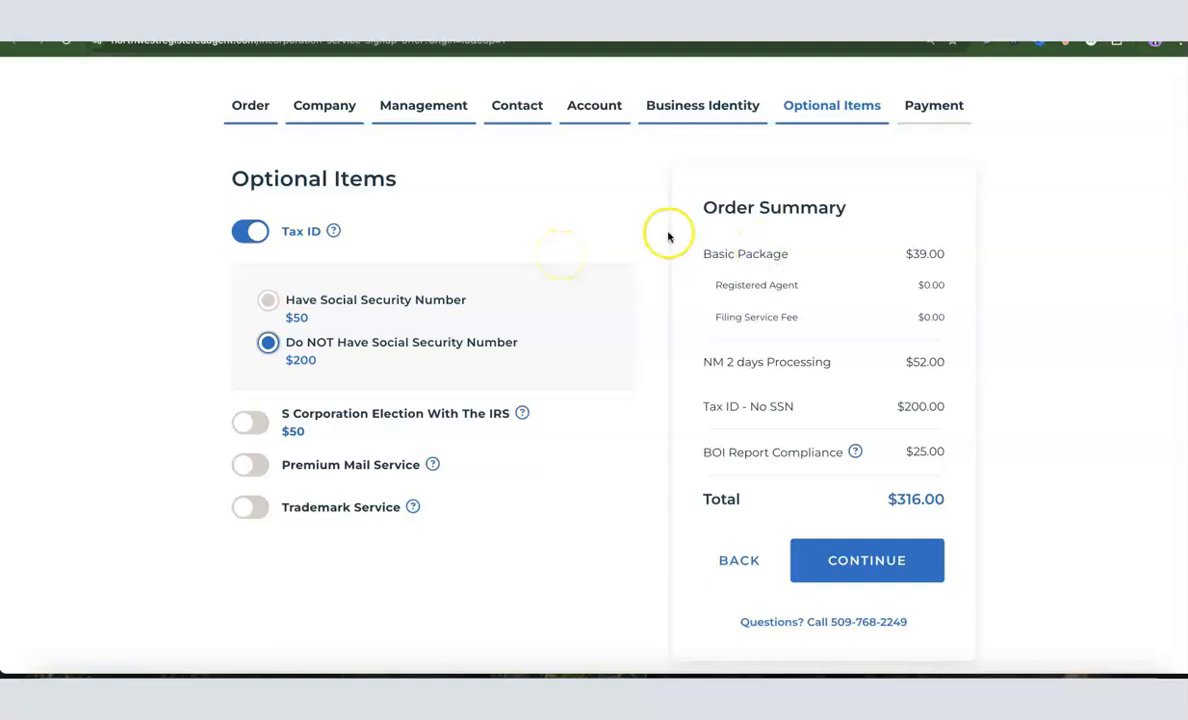
scroll(630, 232, down, 1)
click(873, 566)
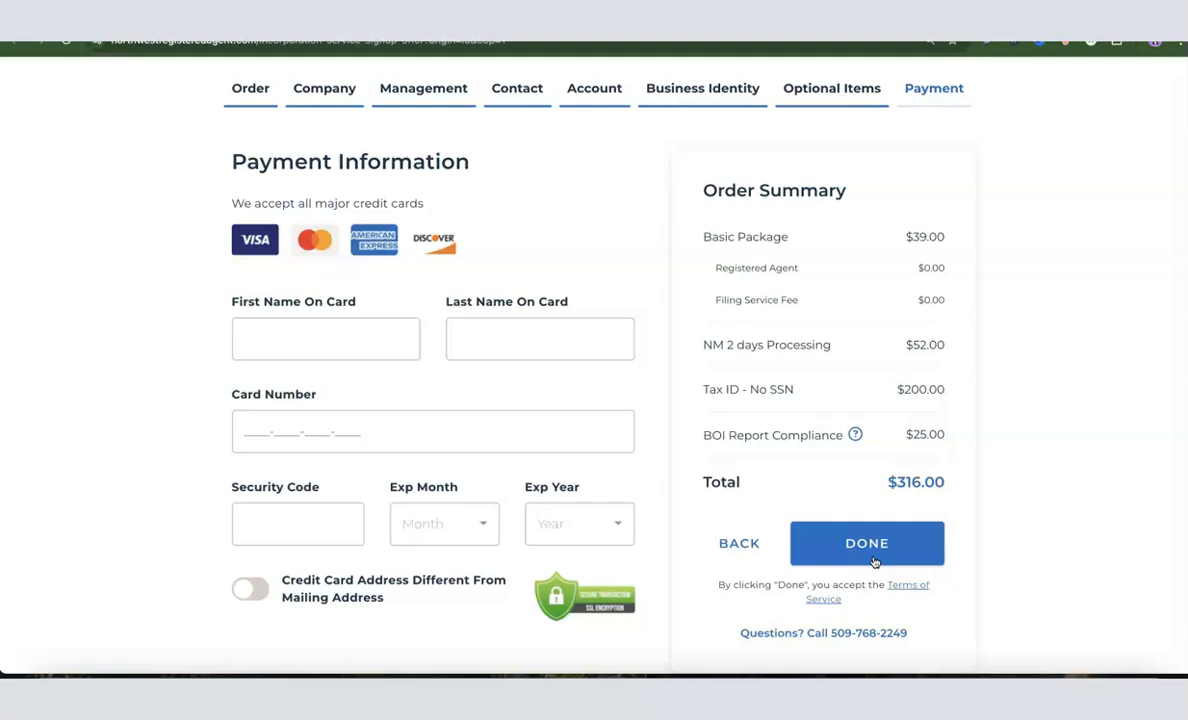
- Review the payment fields for first and last name on card, card number and security code
click(291, 331)
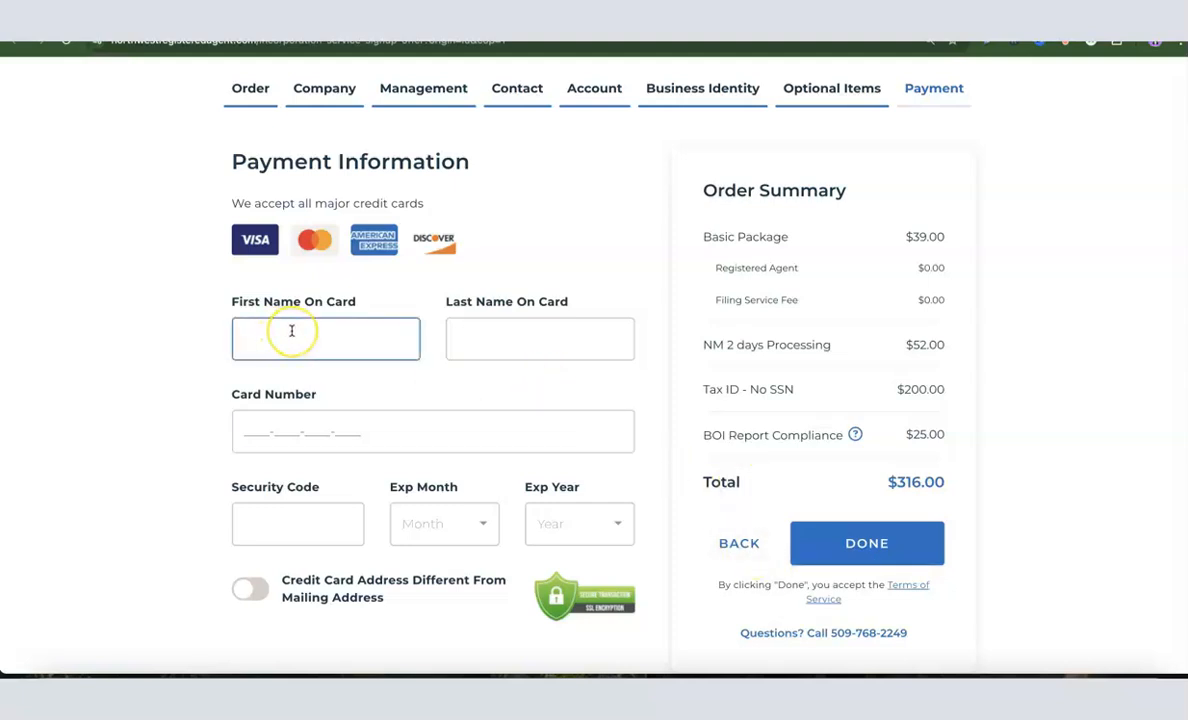
click(475, 350)
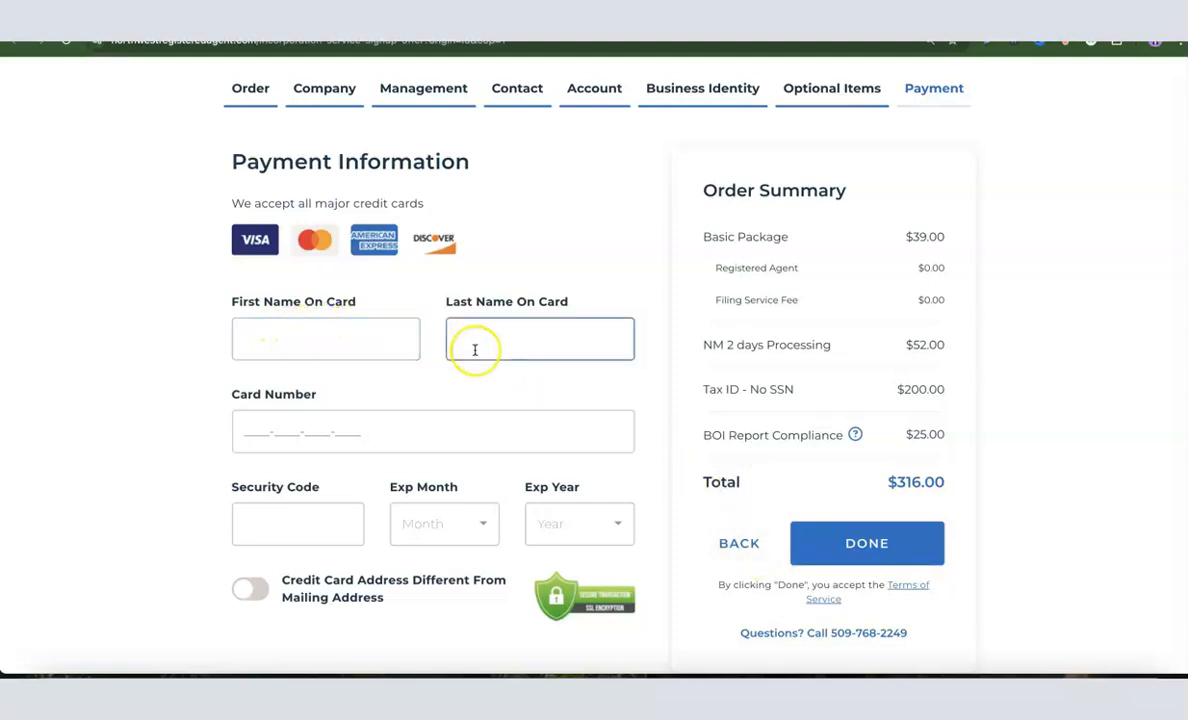
click(297, 441)
click(276, 516)
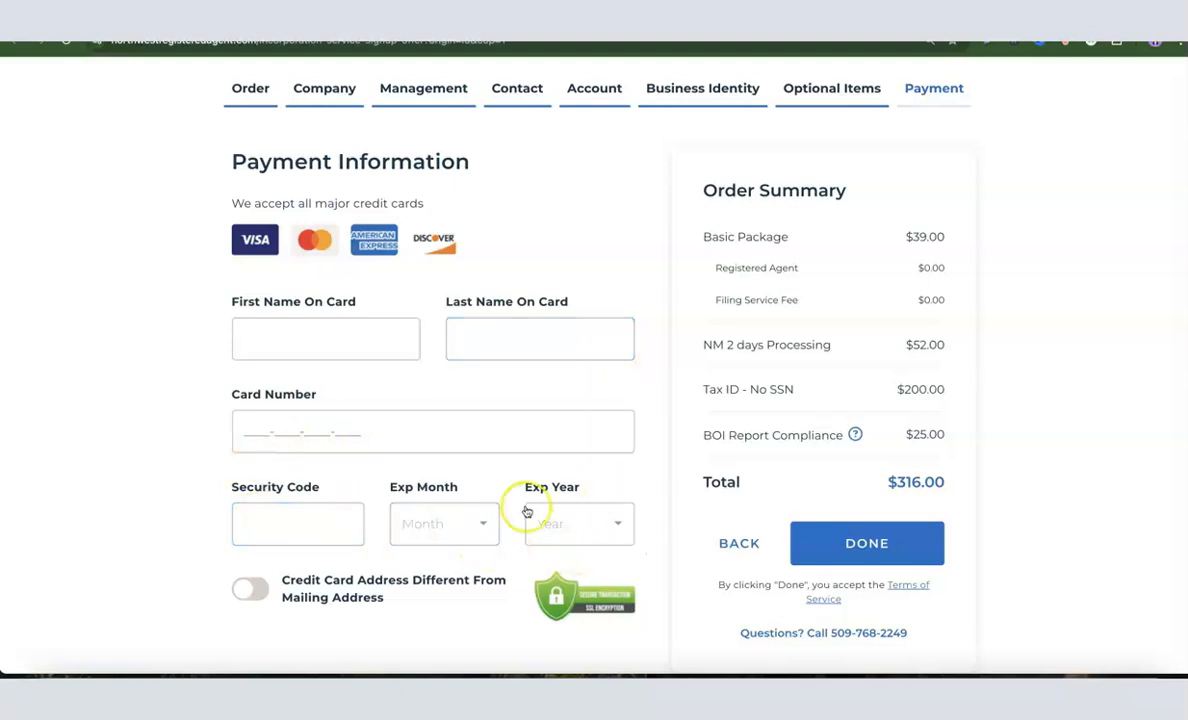
- Switch to the Stripe registration page and review its email, full name, password and country fields
click(493, 442)
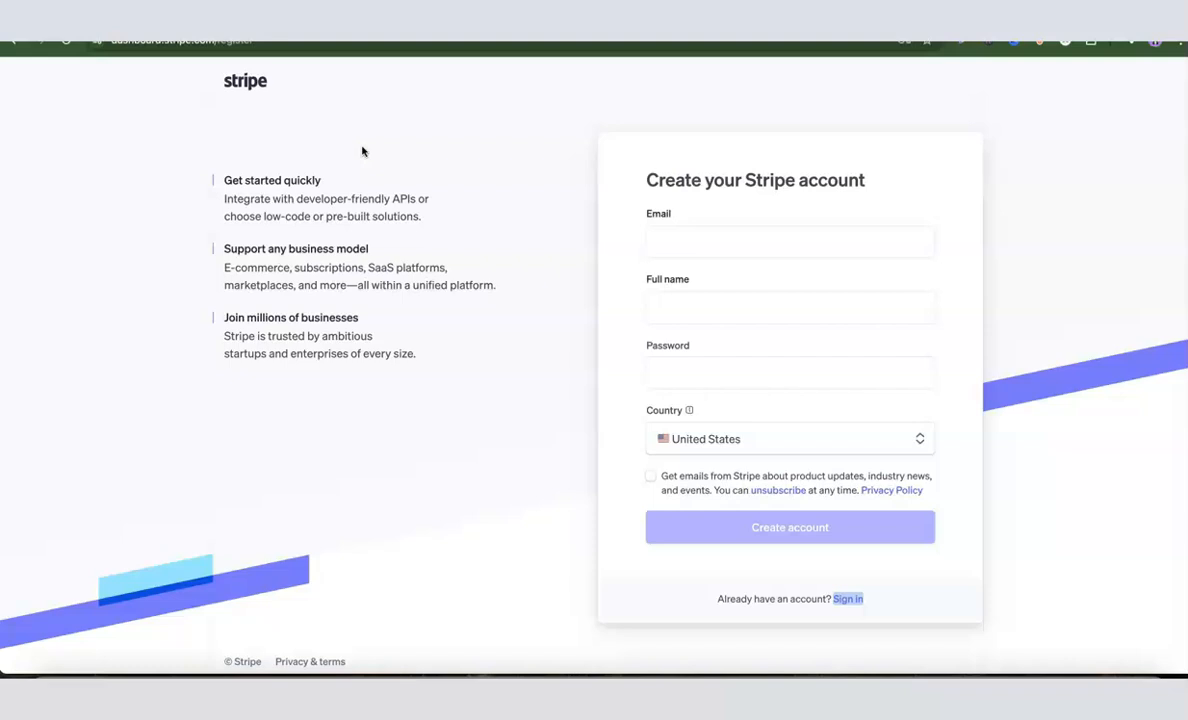
click(668, 238)
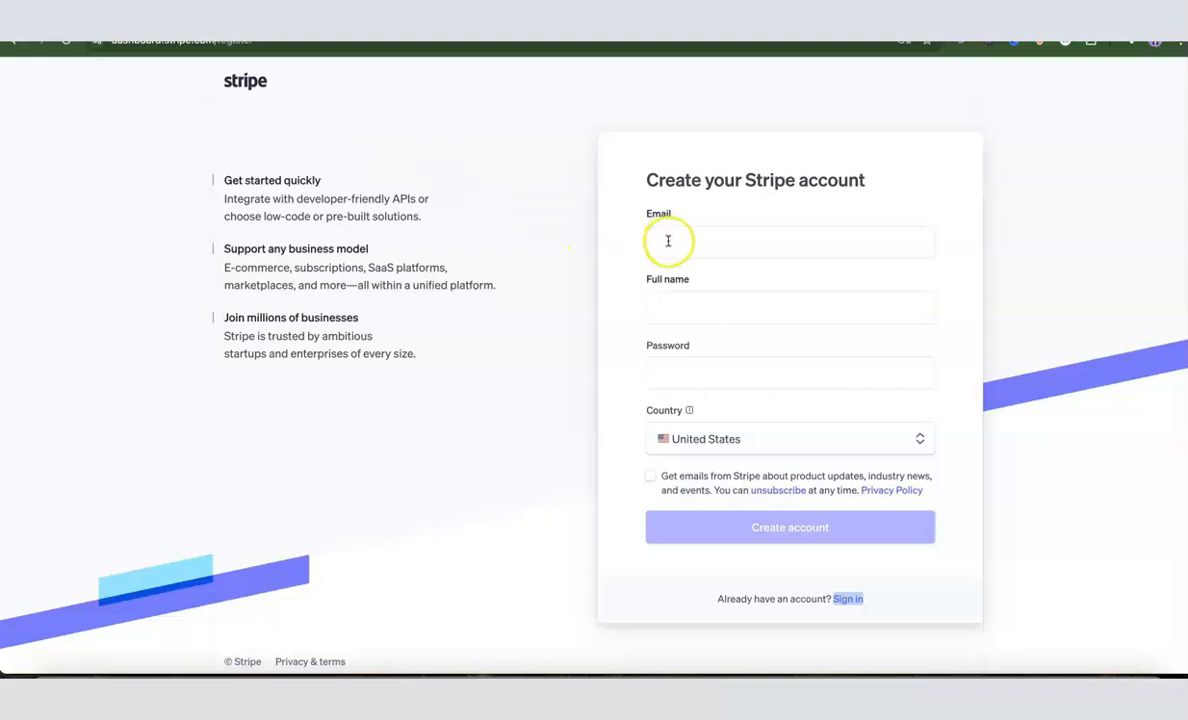
click(671, 301)
click(676, 373)
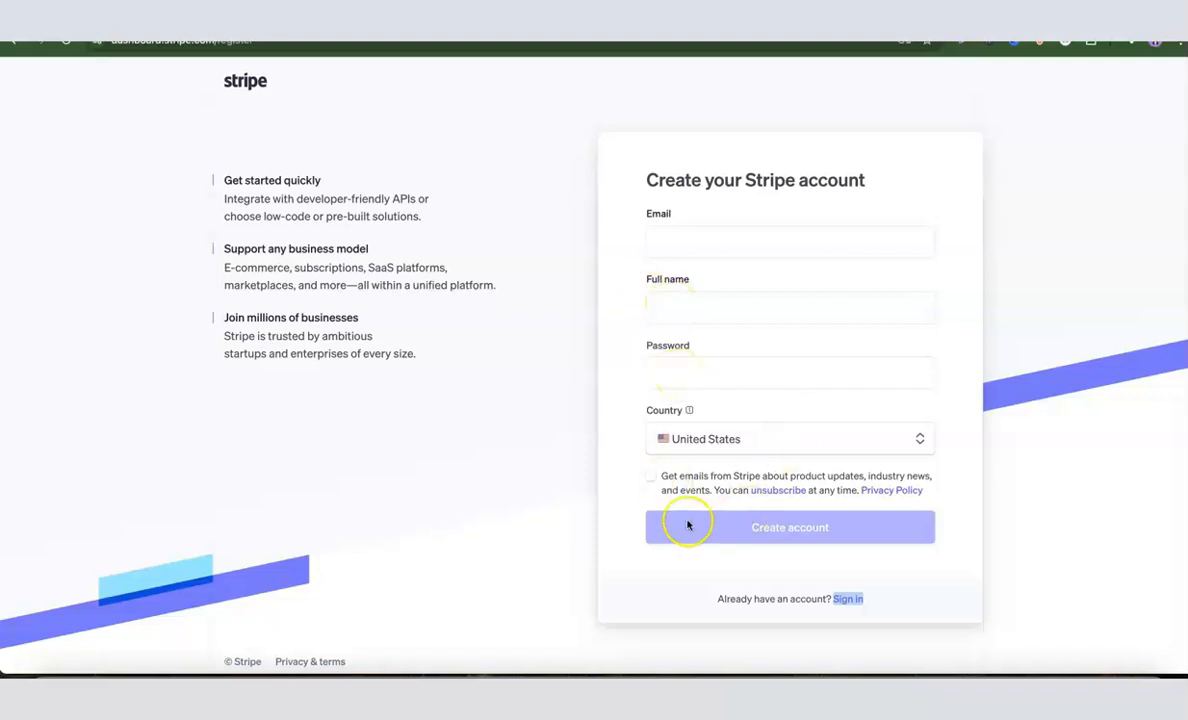
click(787, 535)
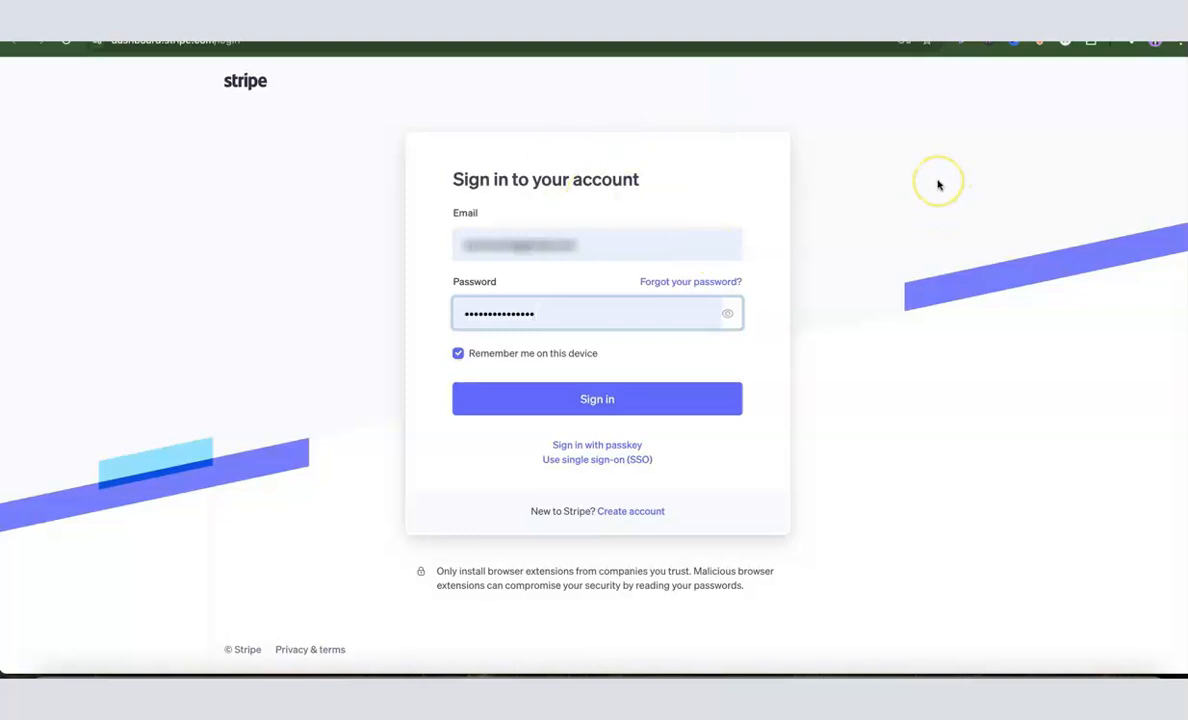
- Sign in to the existing Stripe account with the filled-in credentials and start creating a new account
click(596, 401)
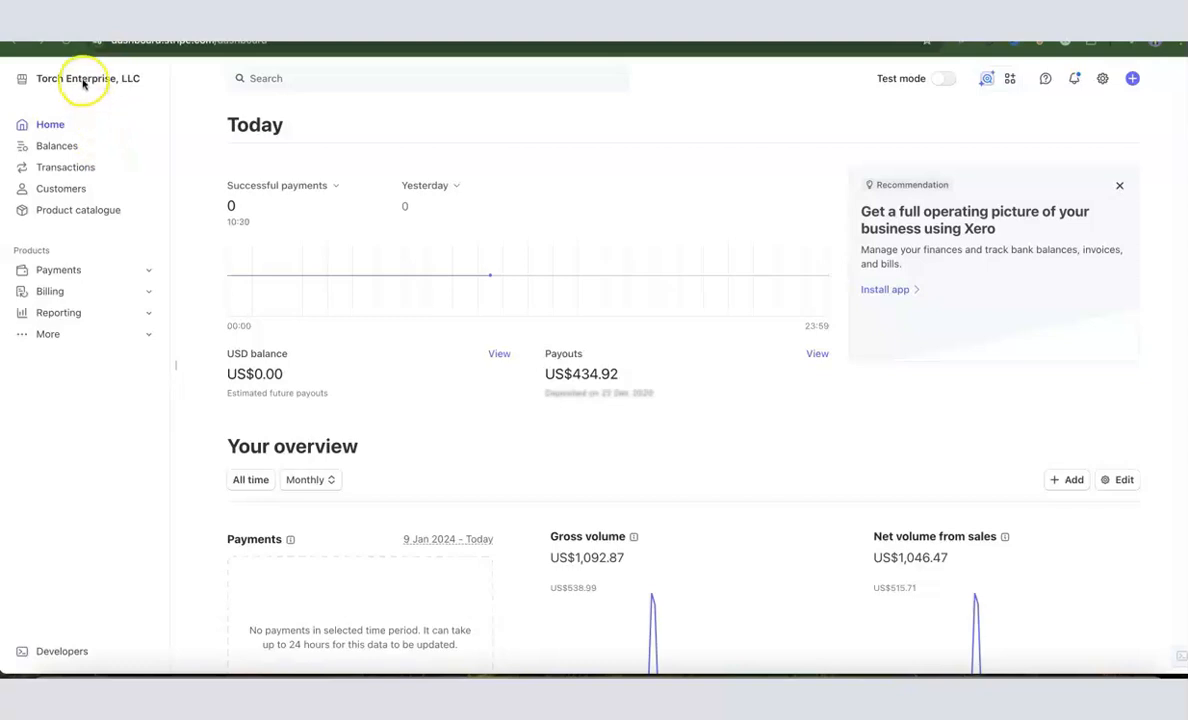
click(118, 78)
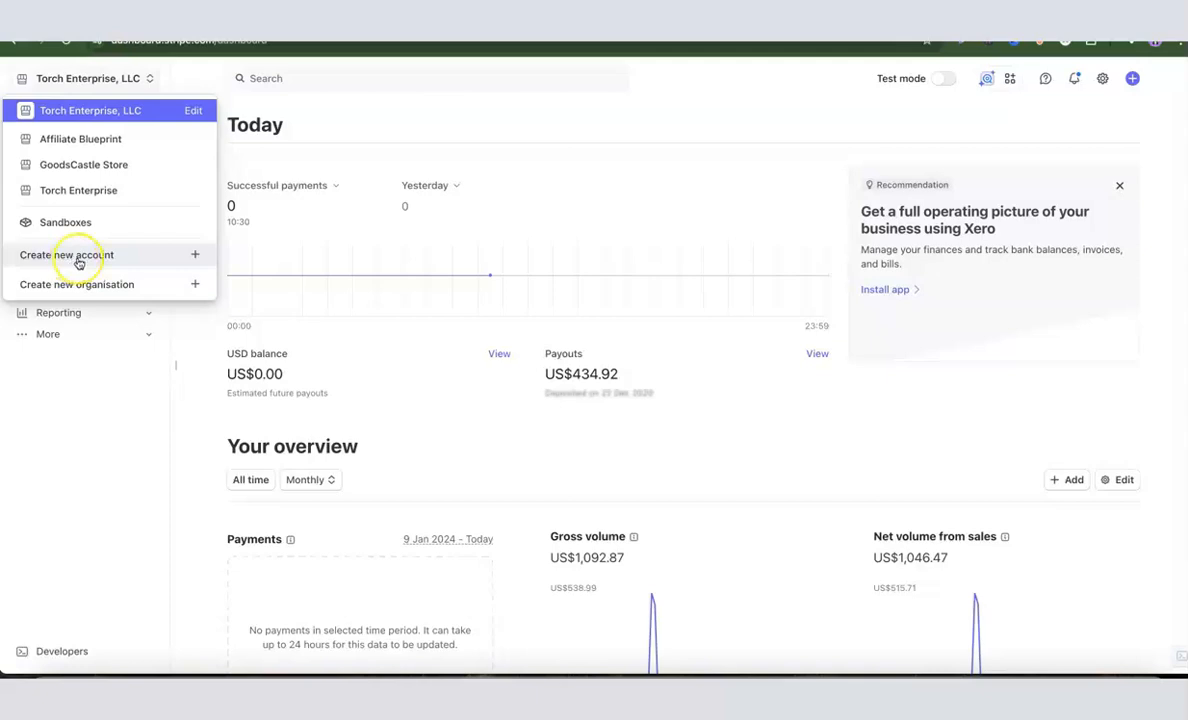
click(62, 258)
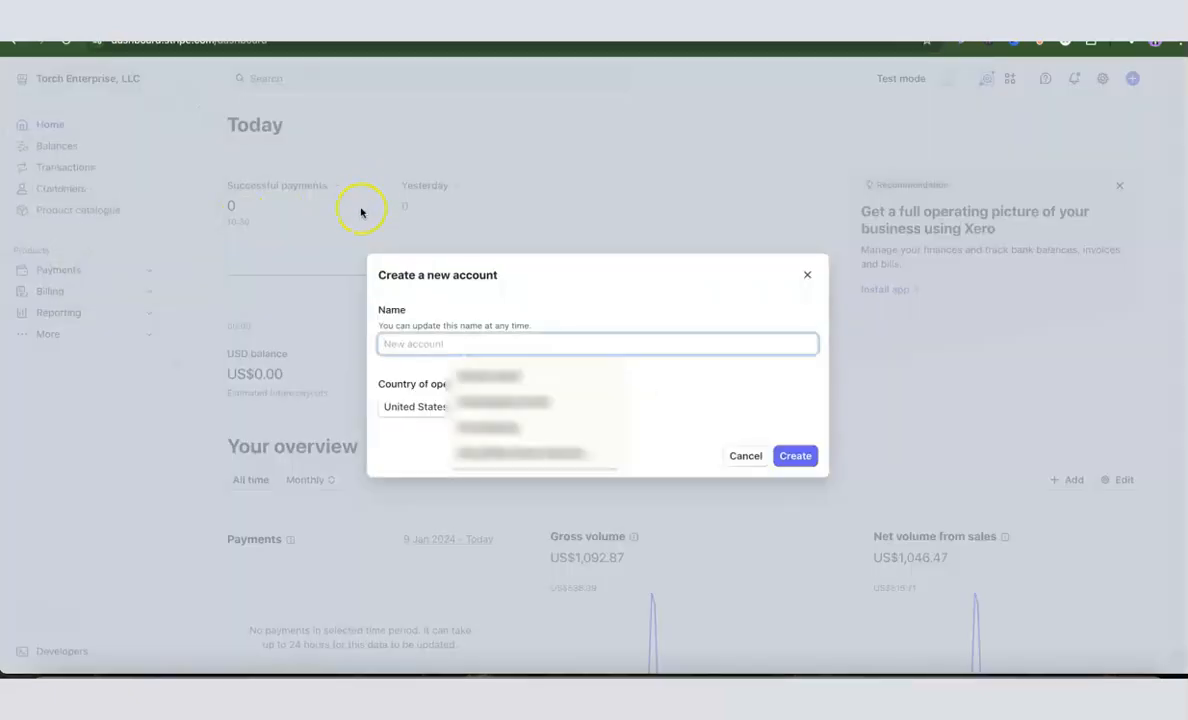
- Name the new Stripe account Dropshipping Hustle, keep United States as its country of operation, and create it
click(606, 316)
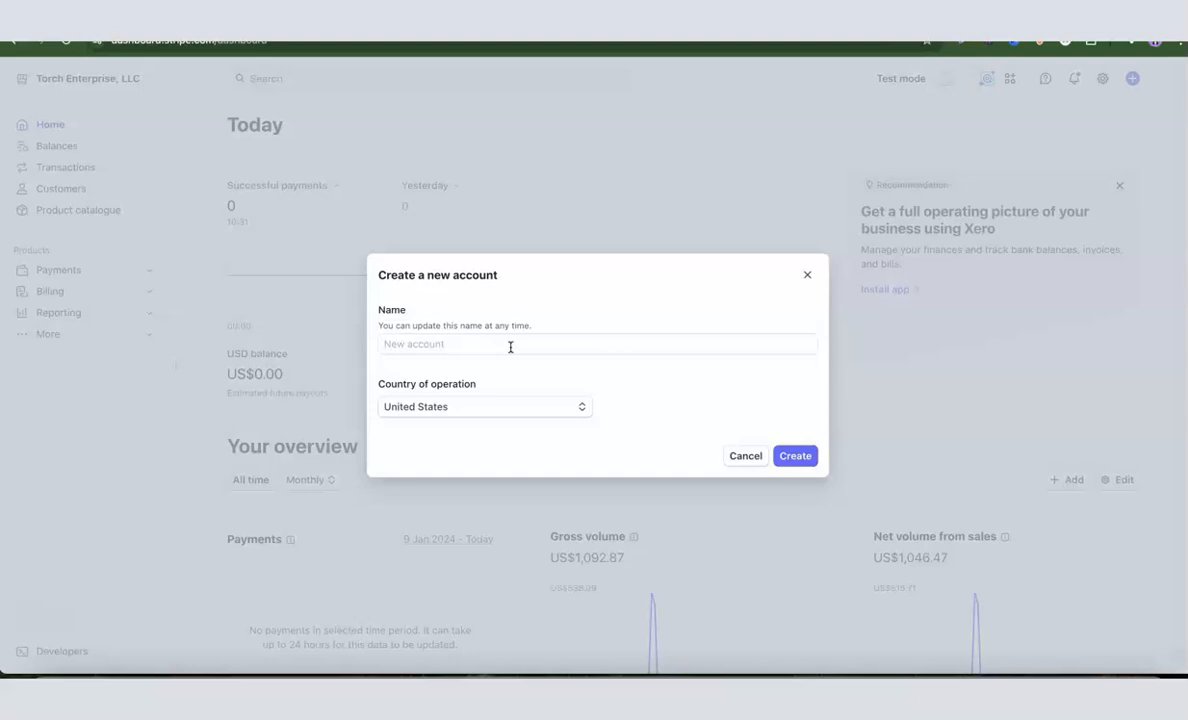
click(510, 347)
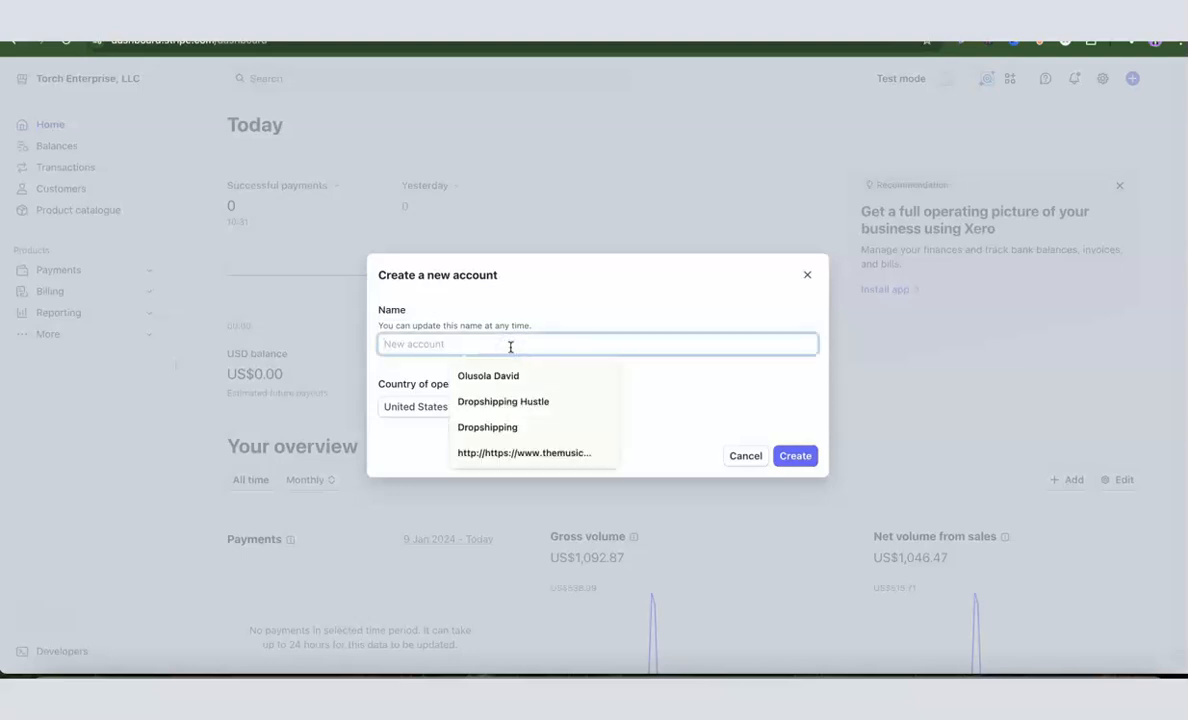
click(507, 401)
click(732, 380)
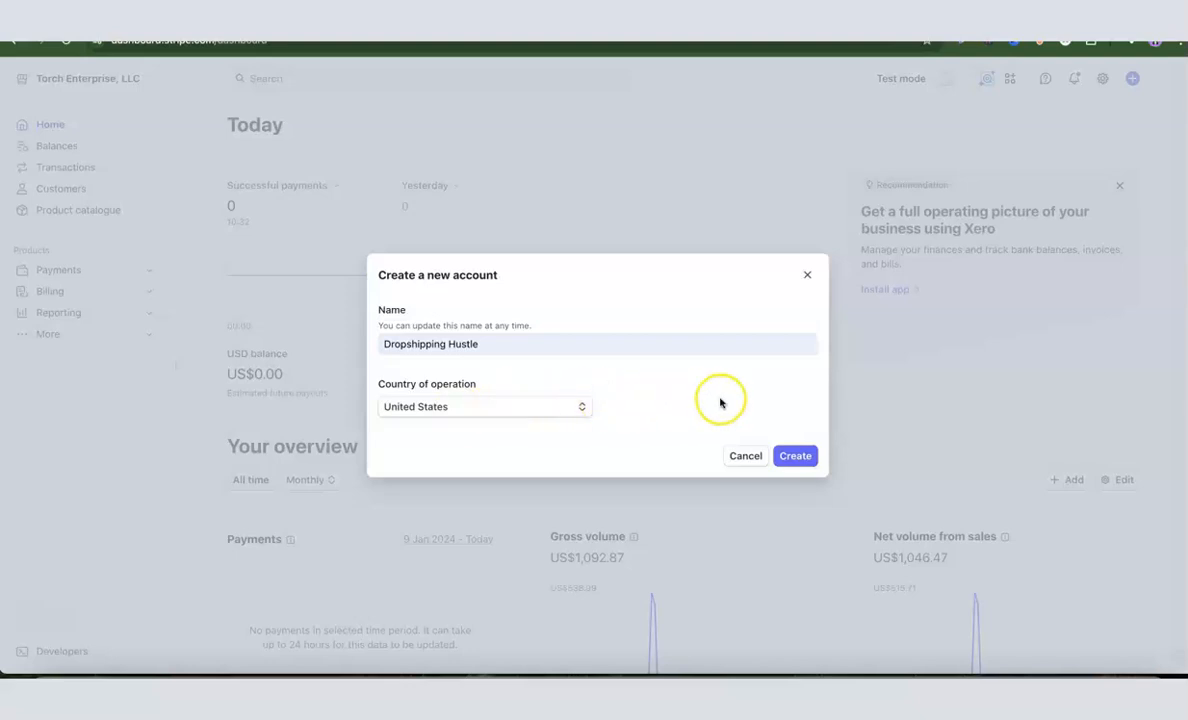
click(792, 458)
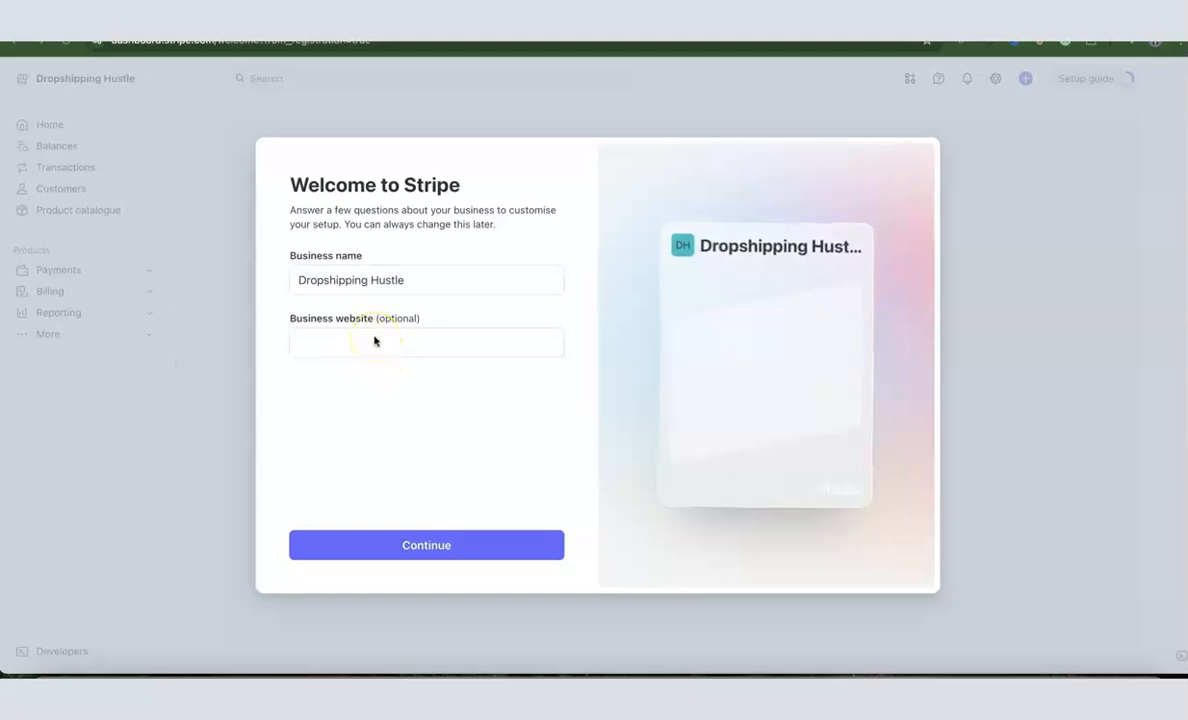
- Leave the business website blank, choose One-off payments as the way to start, and finish the welcome setup
click(428, 546)
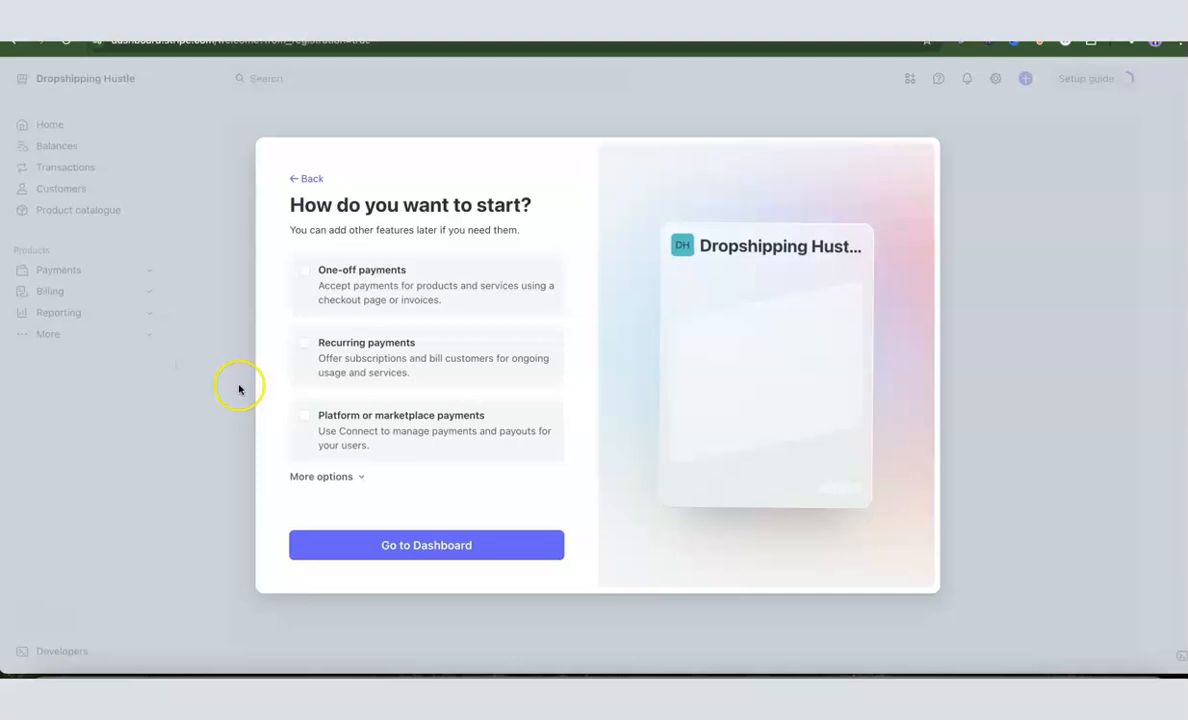
click(302, 270)
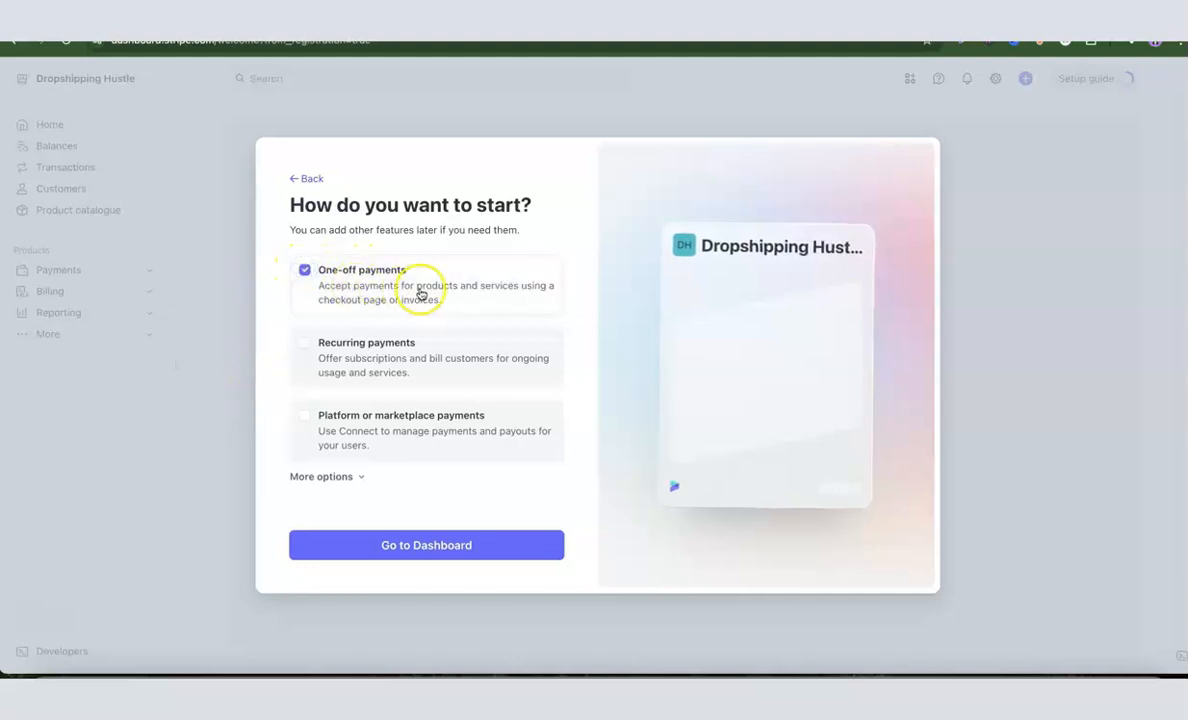
click(421, 550)
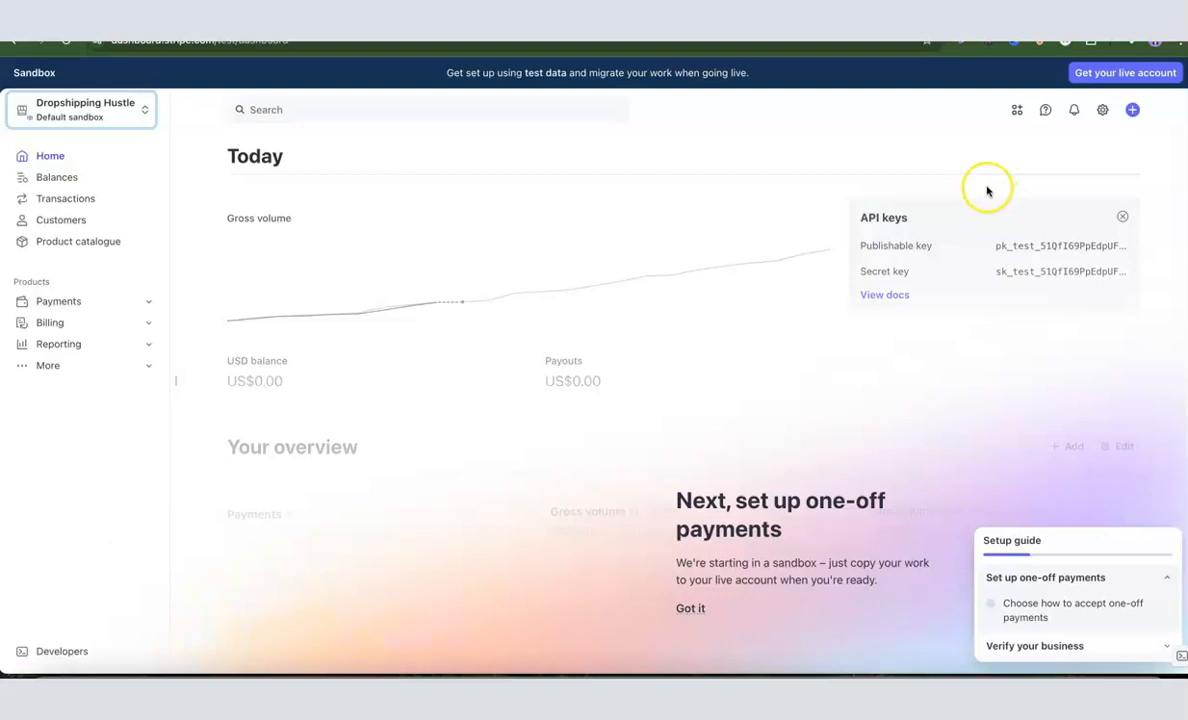
- Start activating the live account and set the type of business to Company
click(1117, 78)
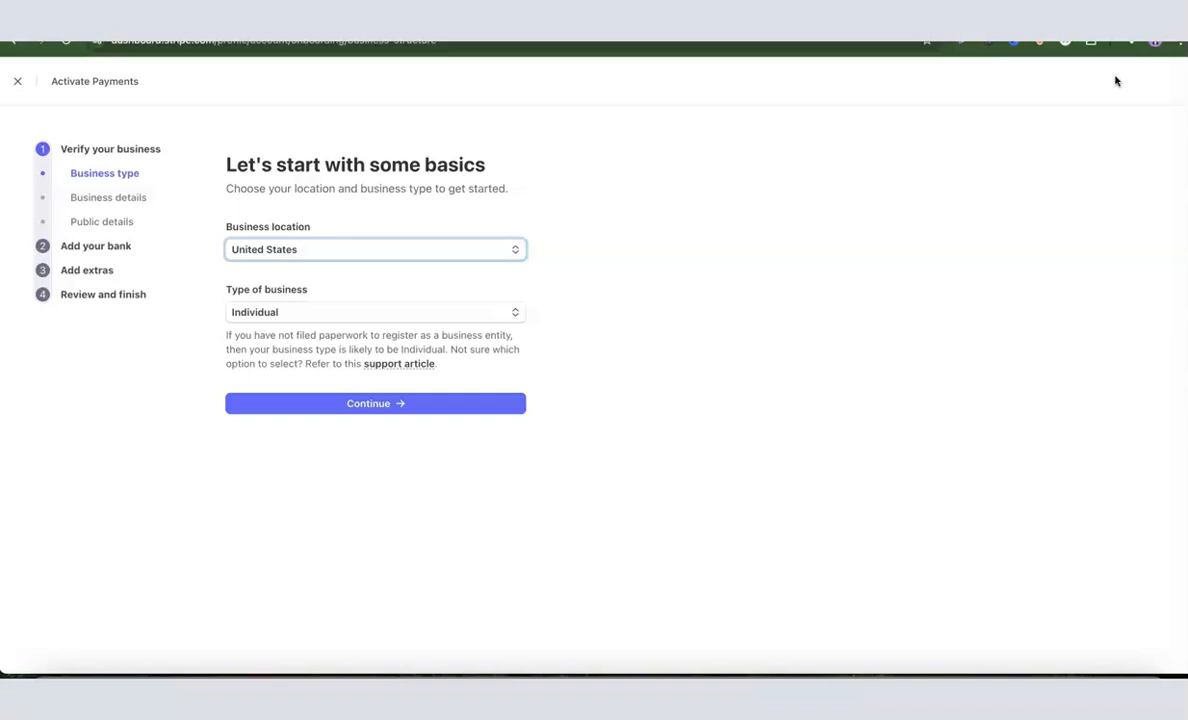
click(281, 613)
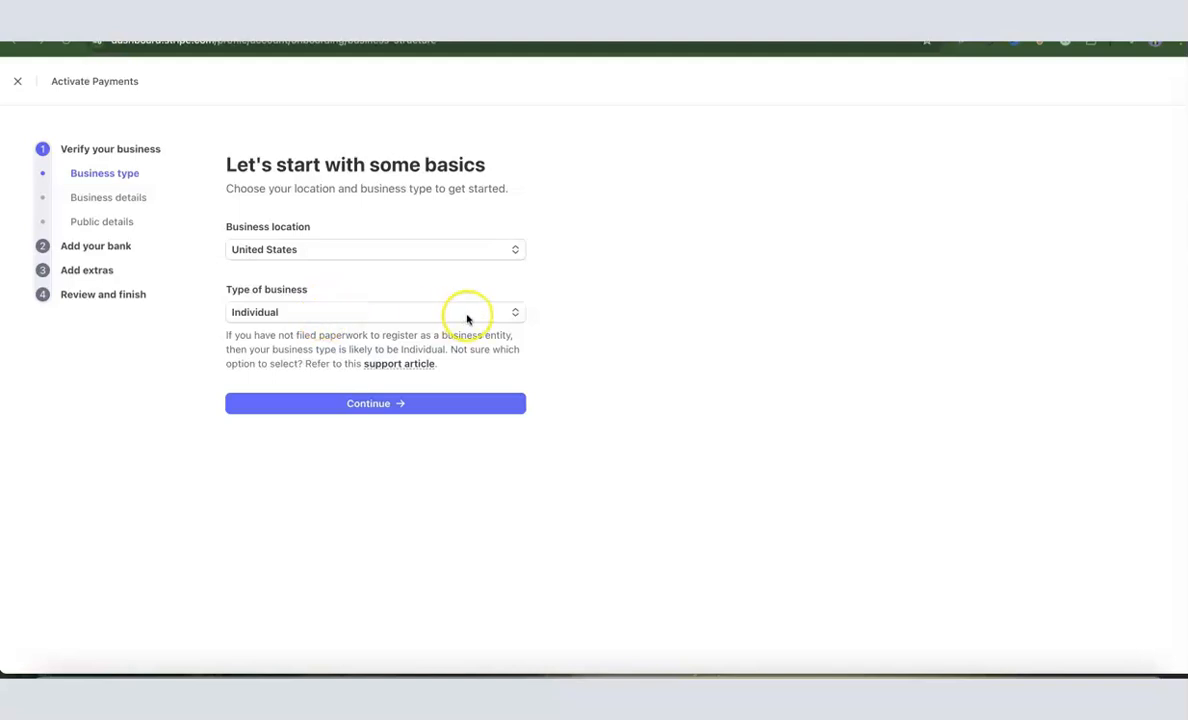
click(512, 314)
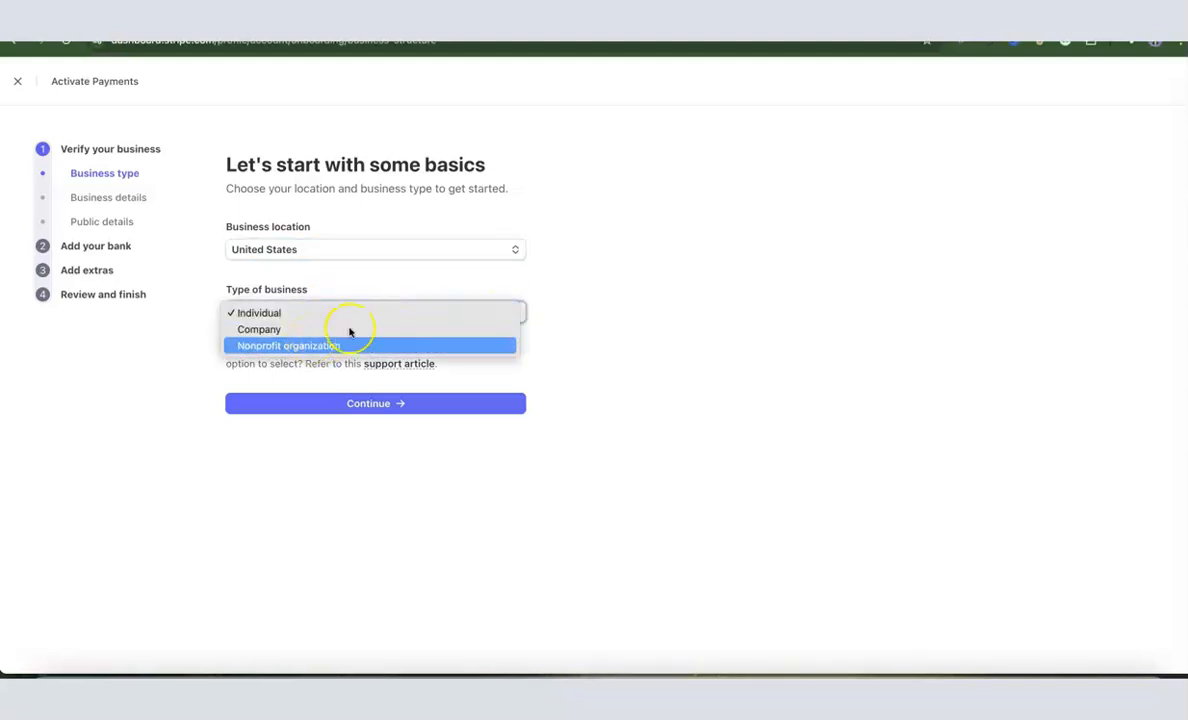
click(267, 331)
click(331, 319)
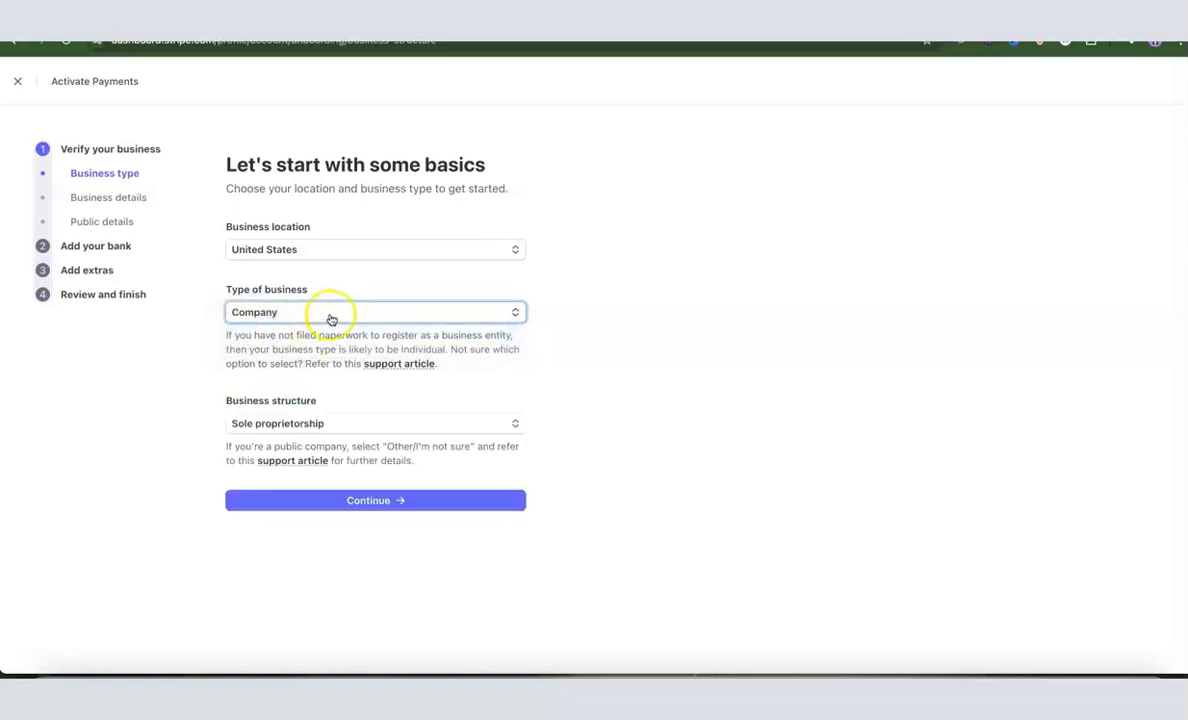
- Set the business structure to Single-member LLC and continue to the business details
click(459, 424)
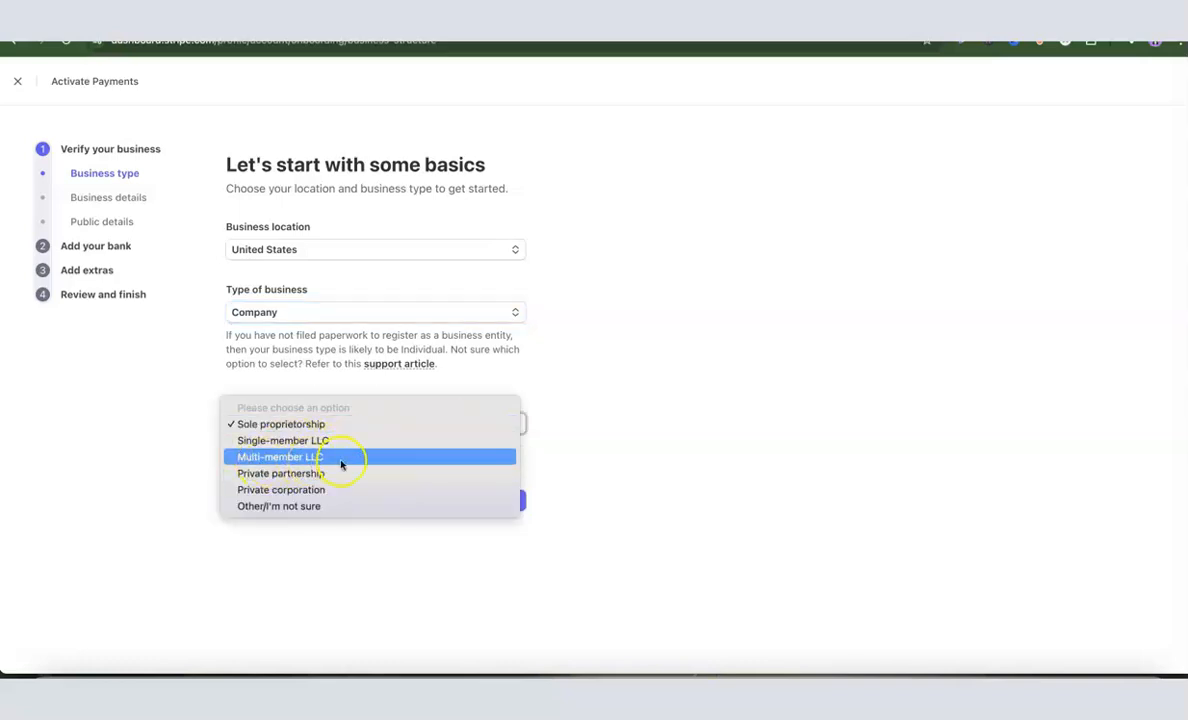
click(289, 440)
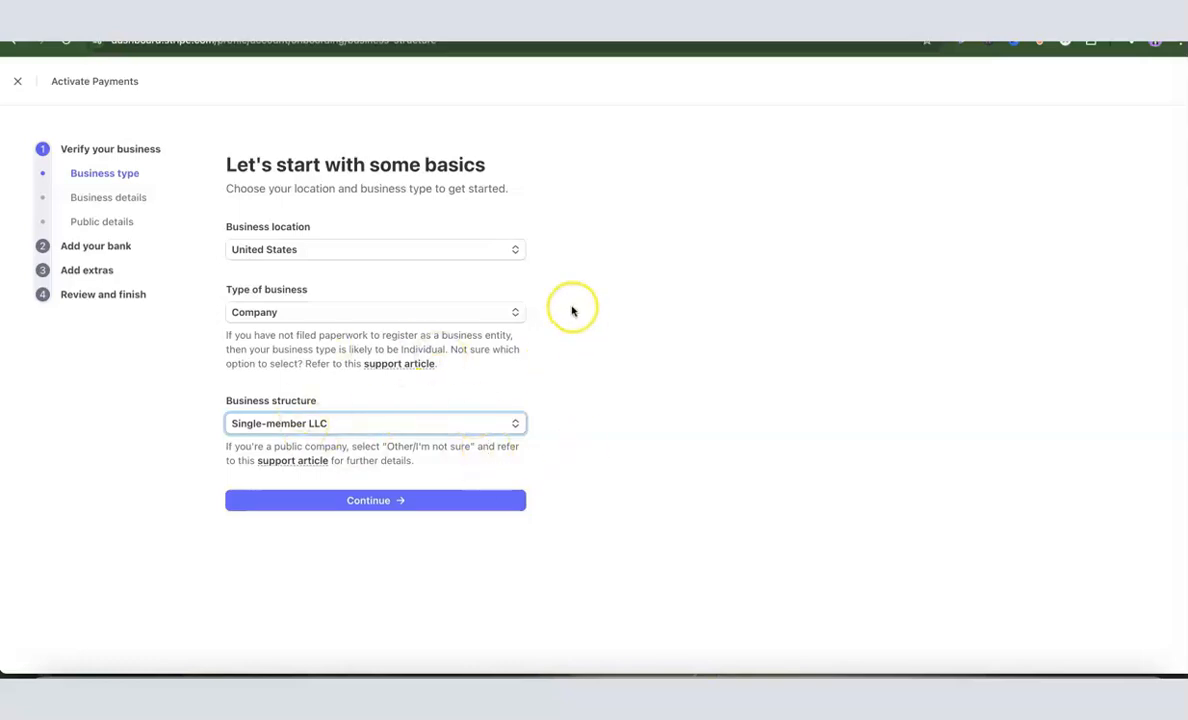
click(375, 500)
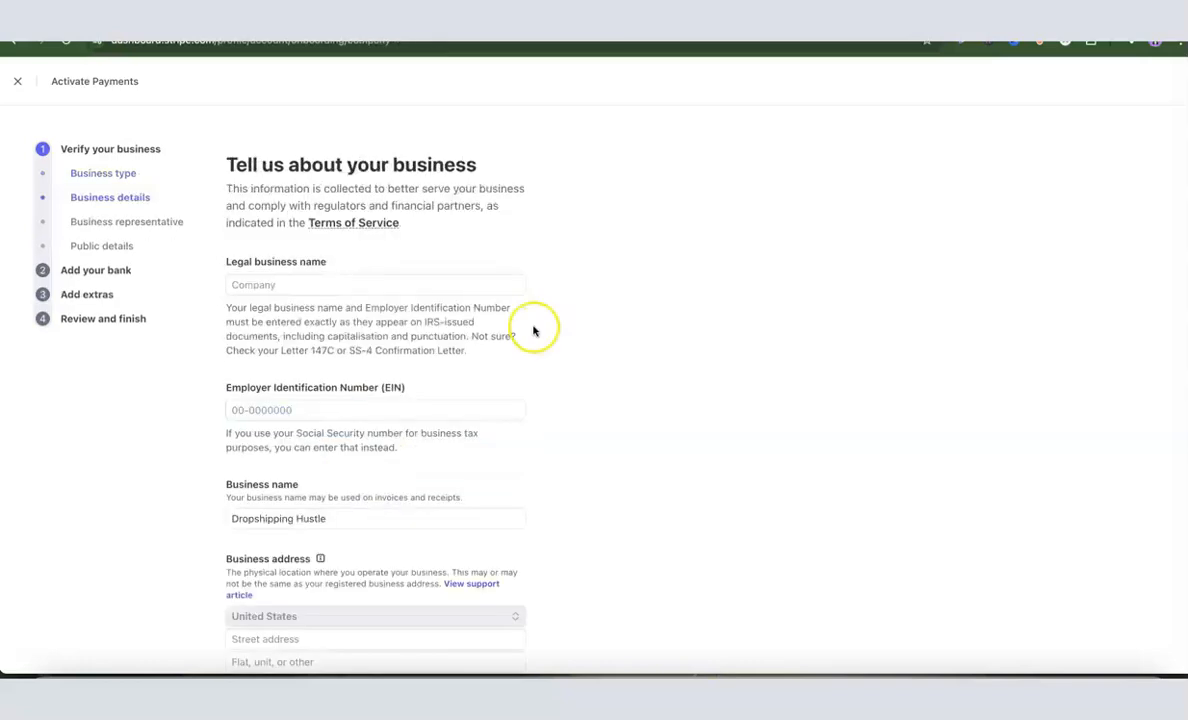
- Enter Dropshipping Hustle LLC as the legal business name
click(343, 285)
click(352, 285)
text(Dr)
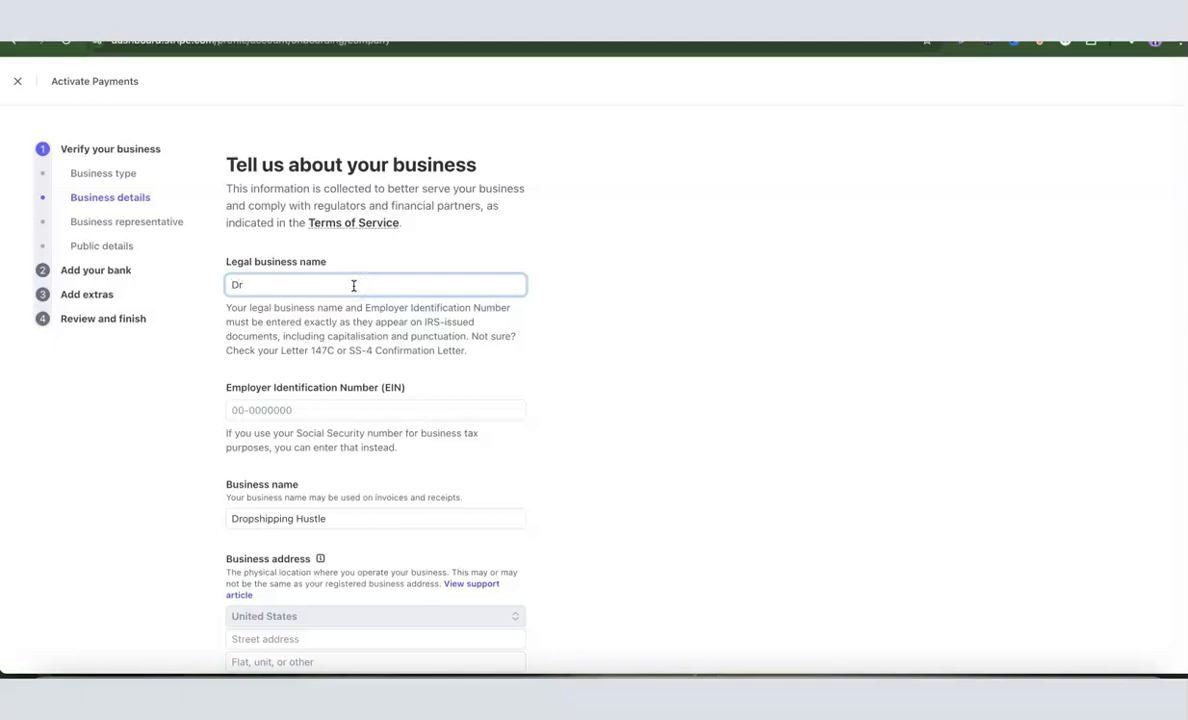
text(opshipping Hustle LLC)
click(559, 270)
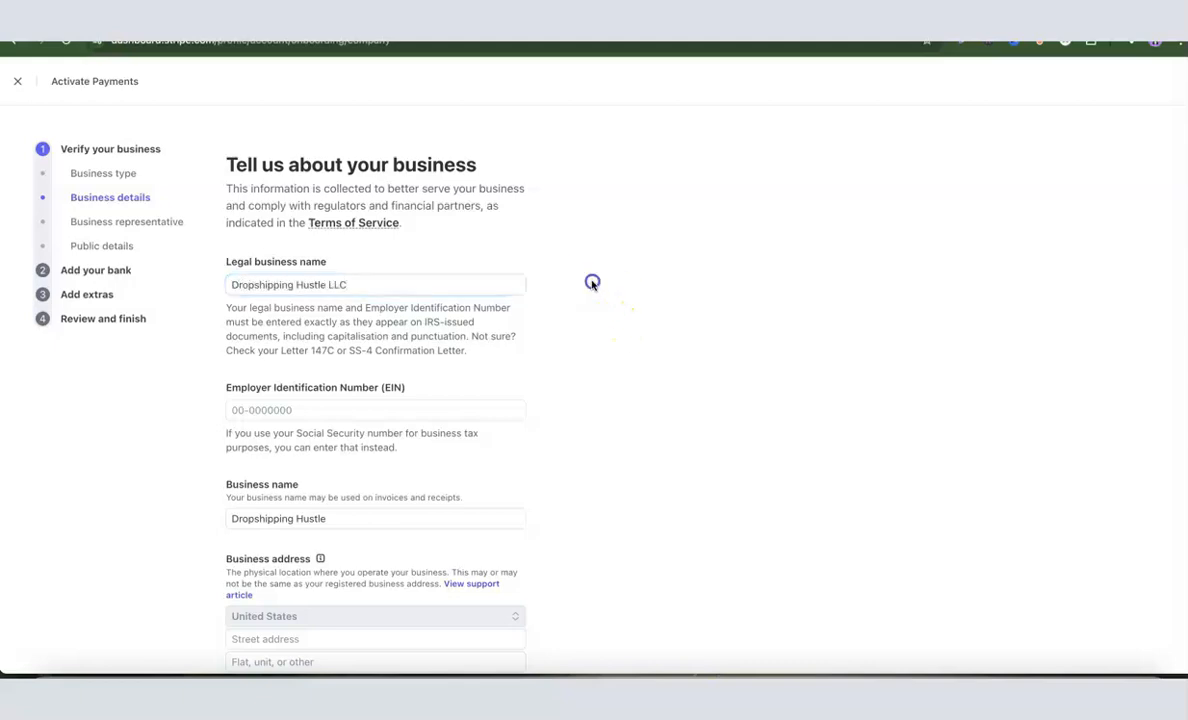
- Try searching the Industry options in the business details for "ecommerce" and clear the search
scroll(307, 327, down, 1)
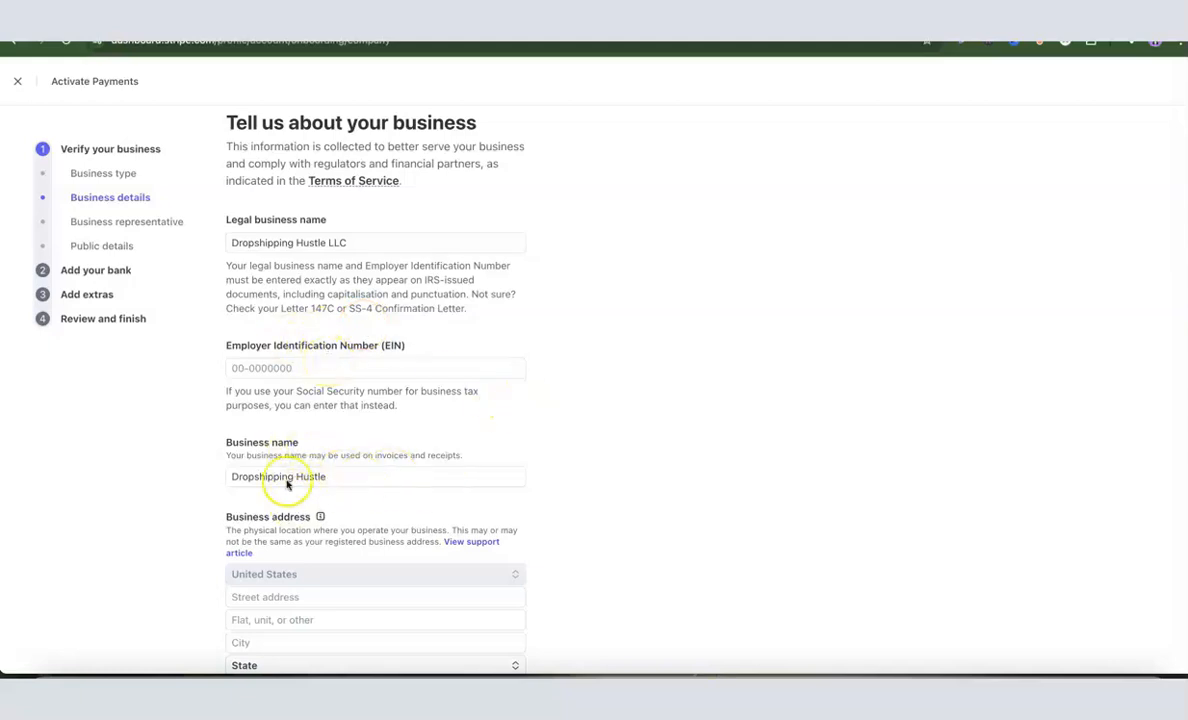
scroll(507, 432, down, 4)
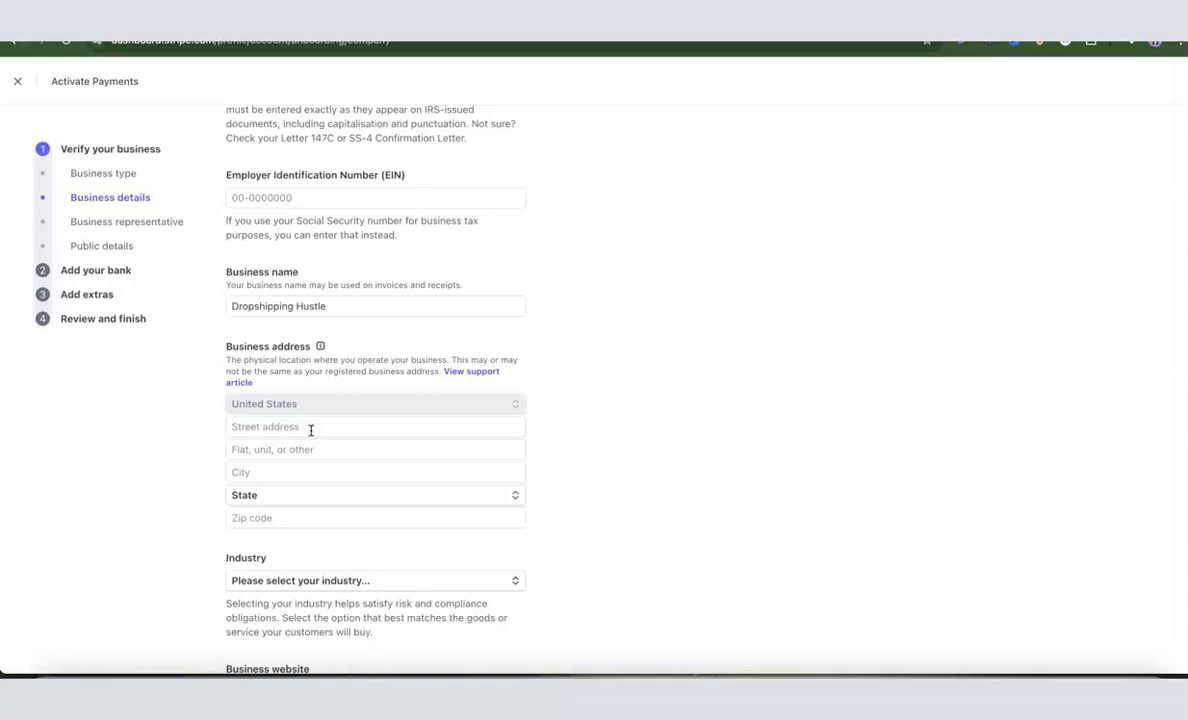
scroll(310, 430, down, 1)
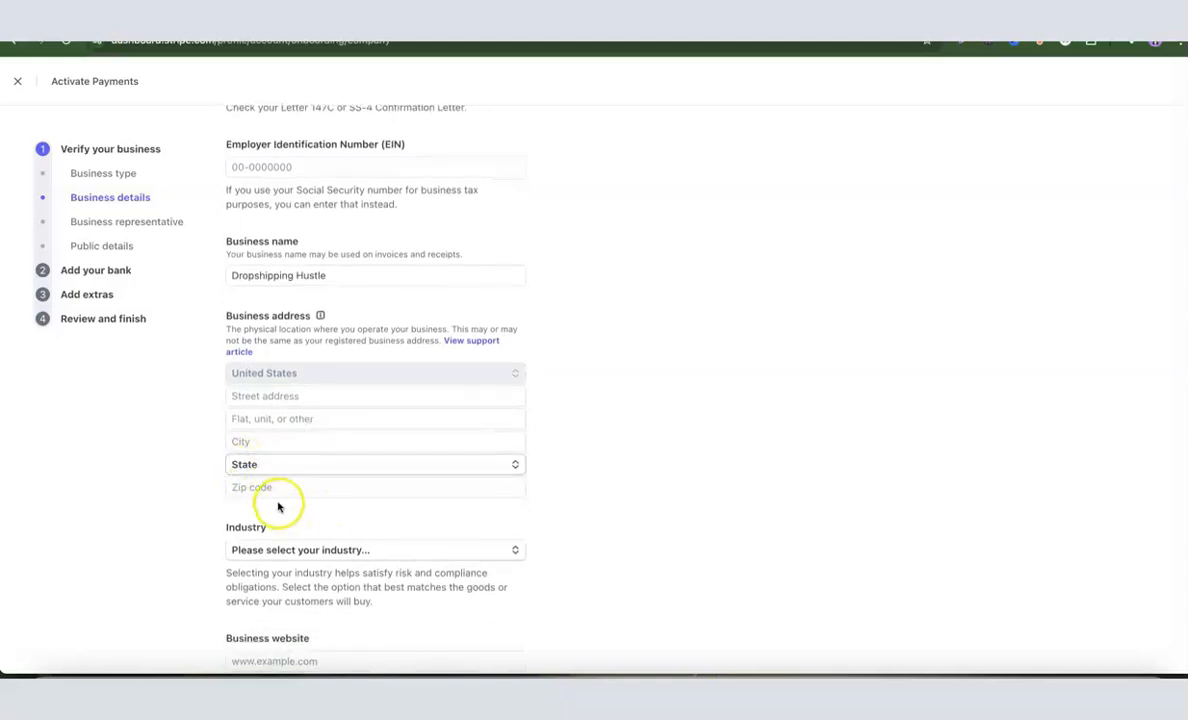
scroll(573, 448, down, 3)
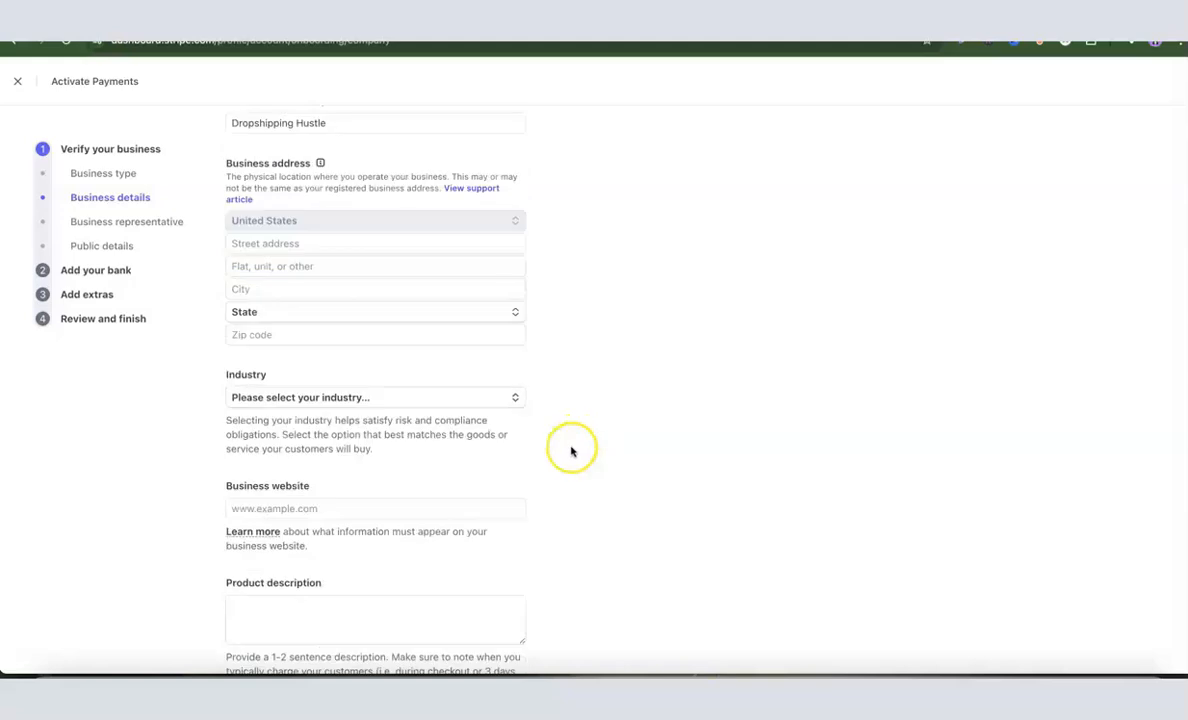
click(339, 400)
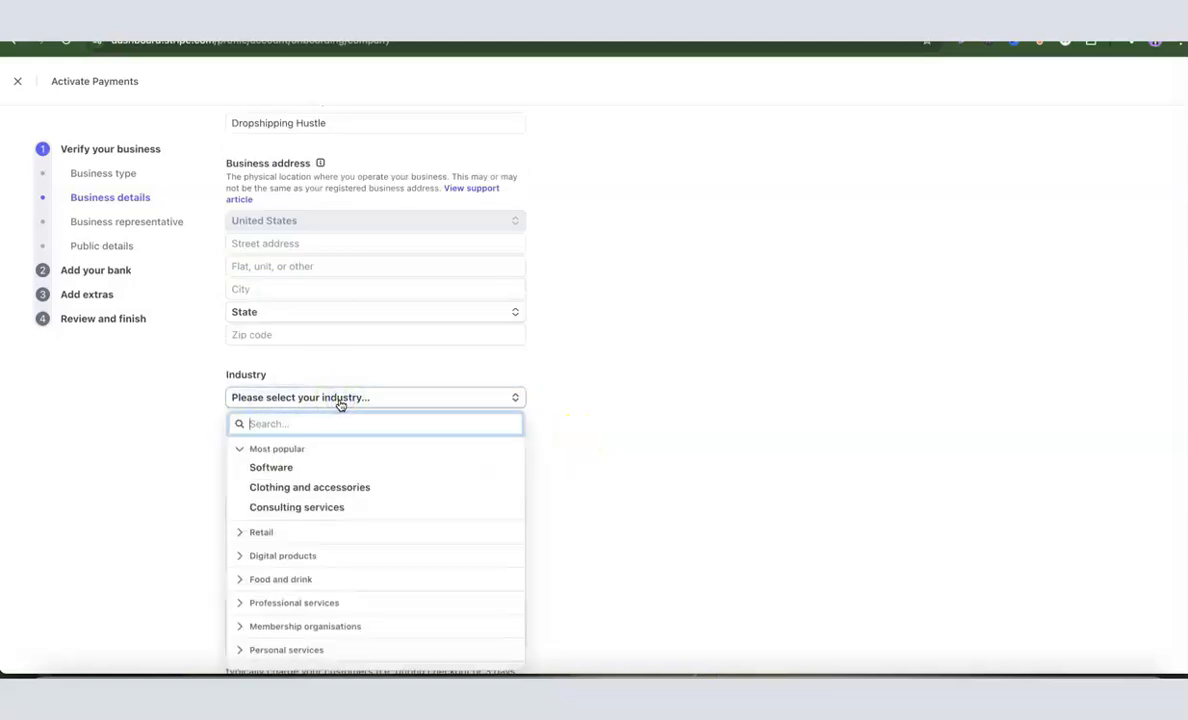
text(e)
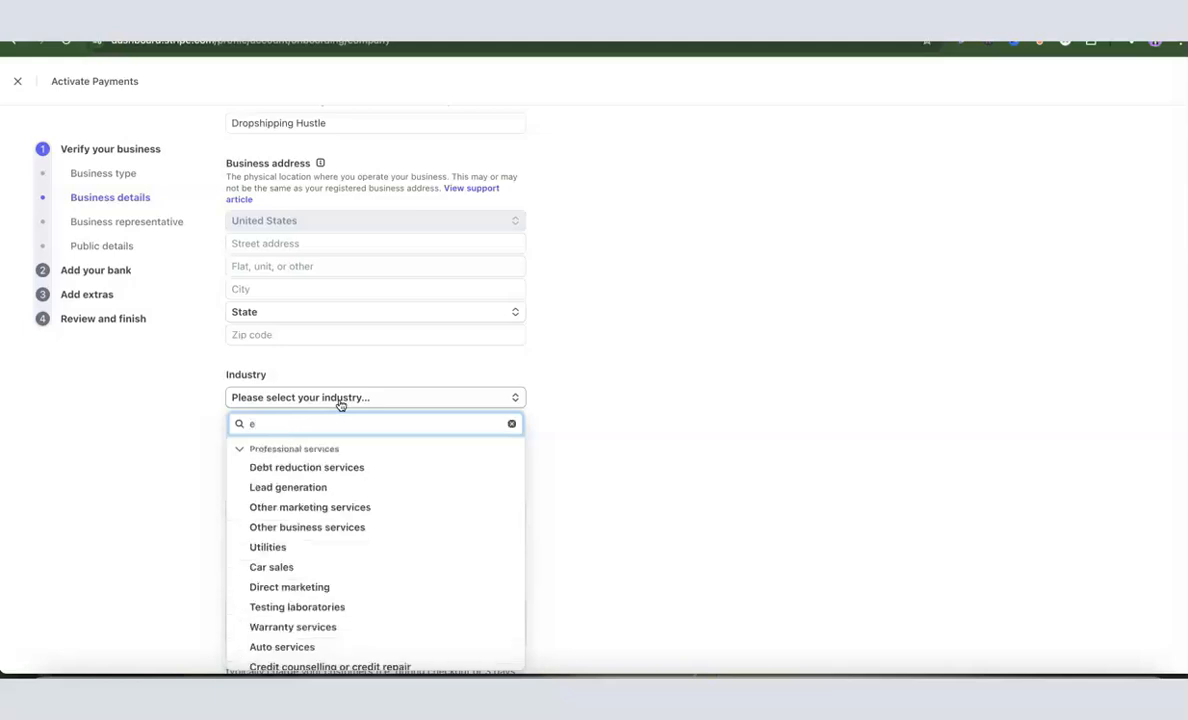
text(comme)
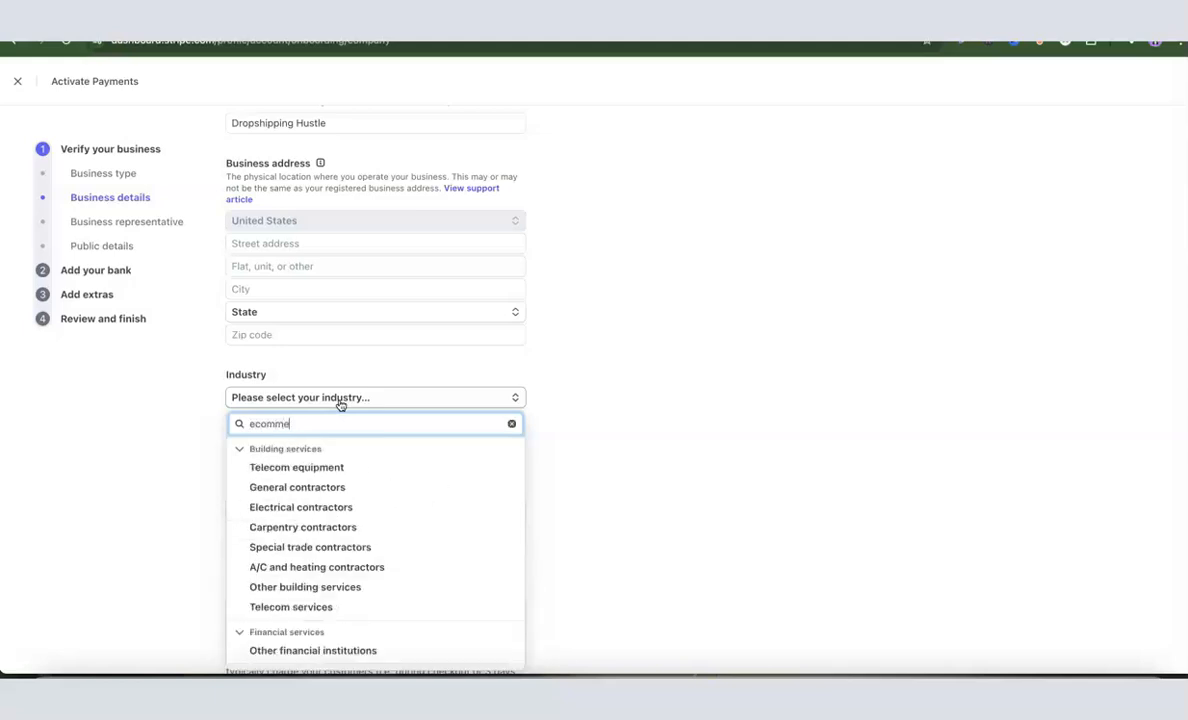
text(rce)
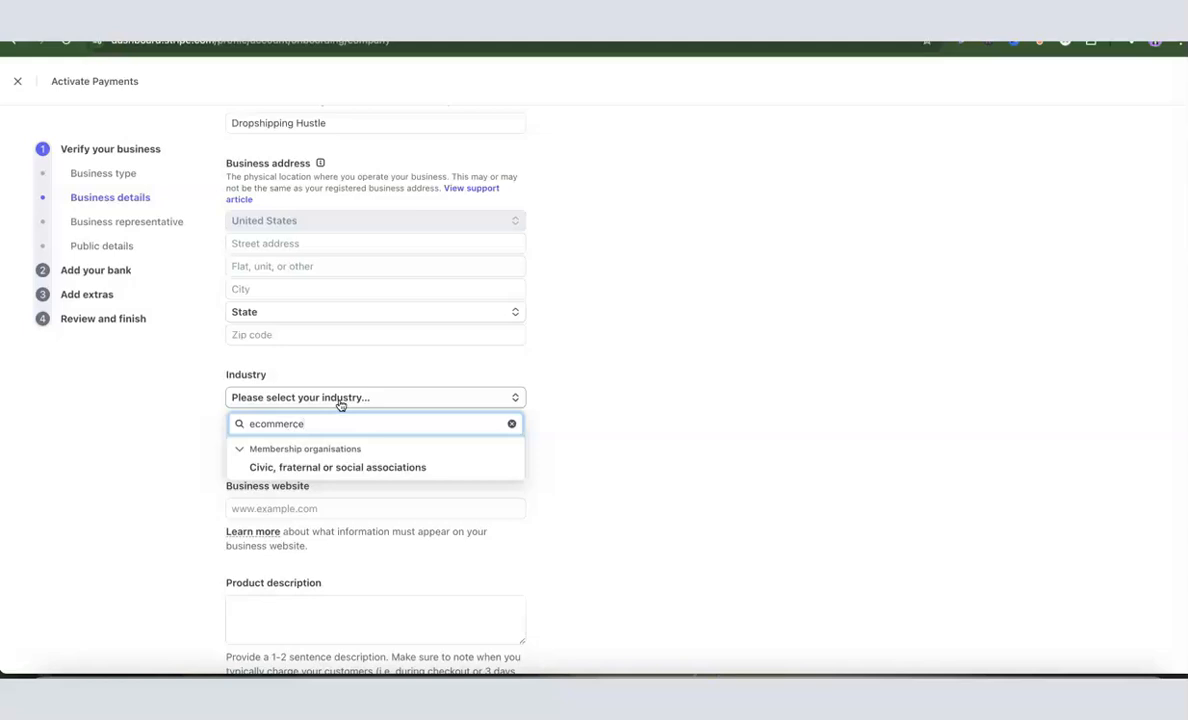
key(BackSpace)
key(BackSpace)
key(BackSpace)
key(BackSpace)
key(BackSpace)
key(BackSpace)
key(BackSpace)
key(BackSpace)
key(BackSpace)
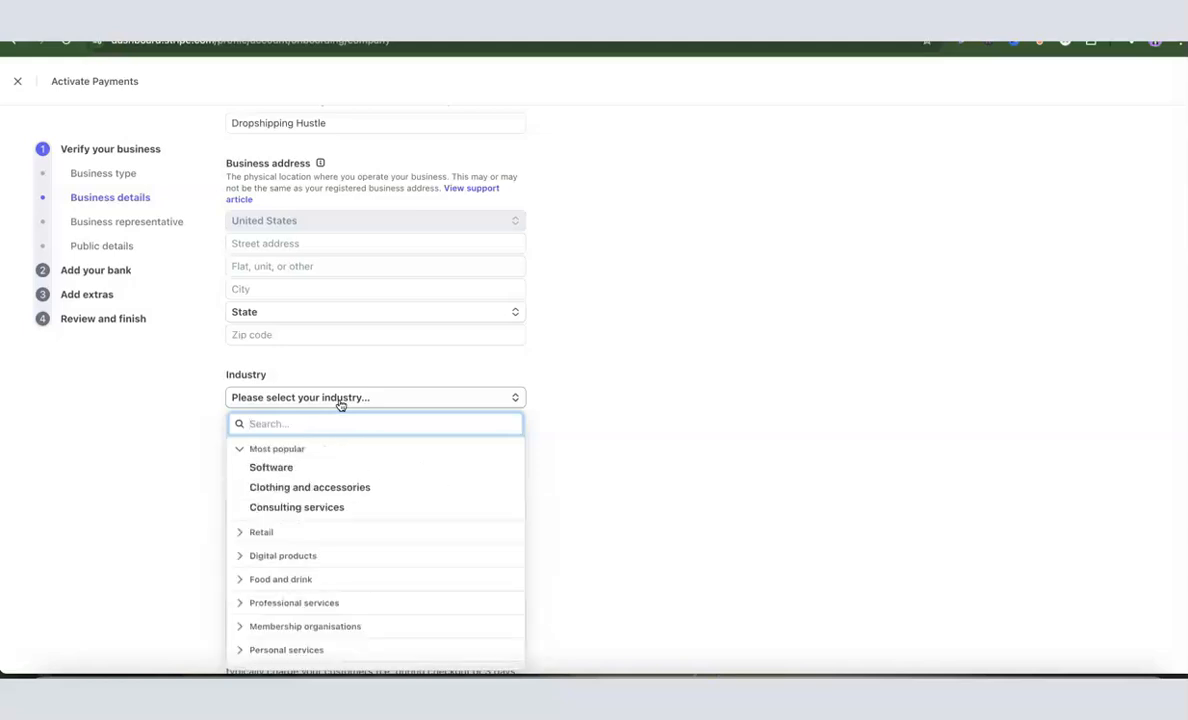
- Search the Industry options for "reta" to check the retail categories, and close the list without choosing one
text(reta)
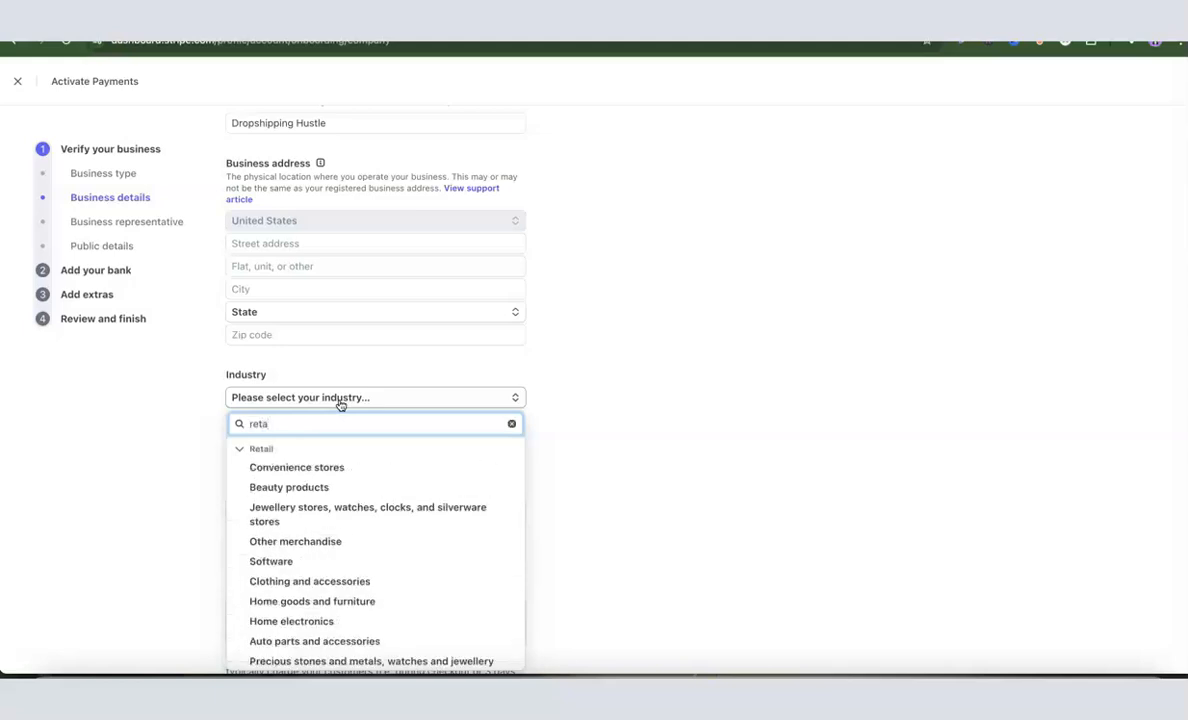
click(268, 446)
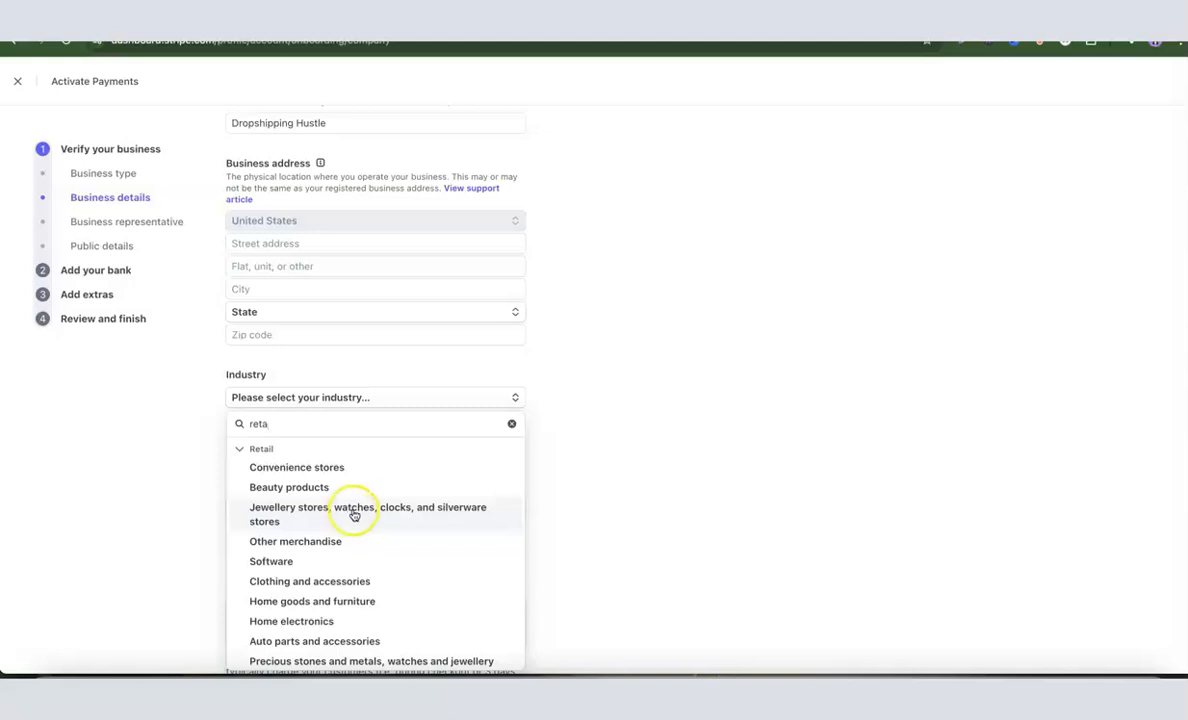
double_click(341, 423)
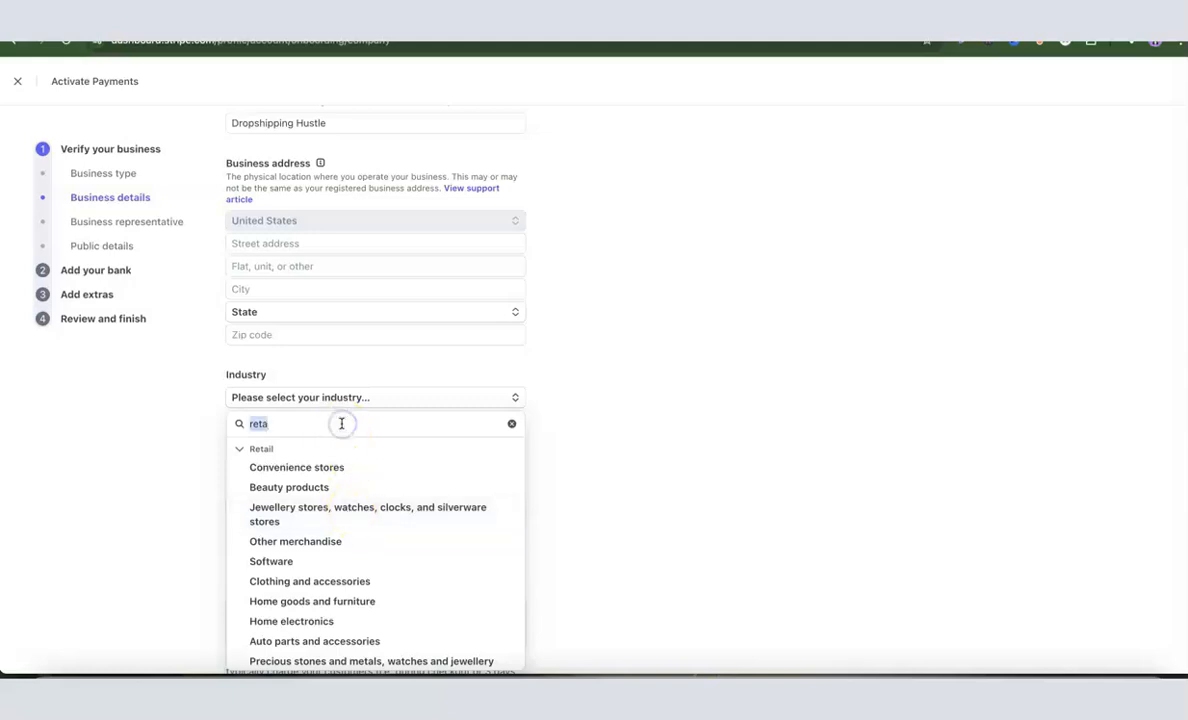
key(BackSpace)
click(573, 421)
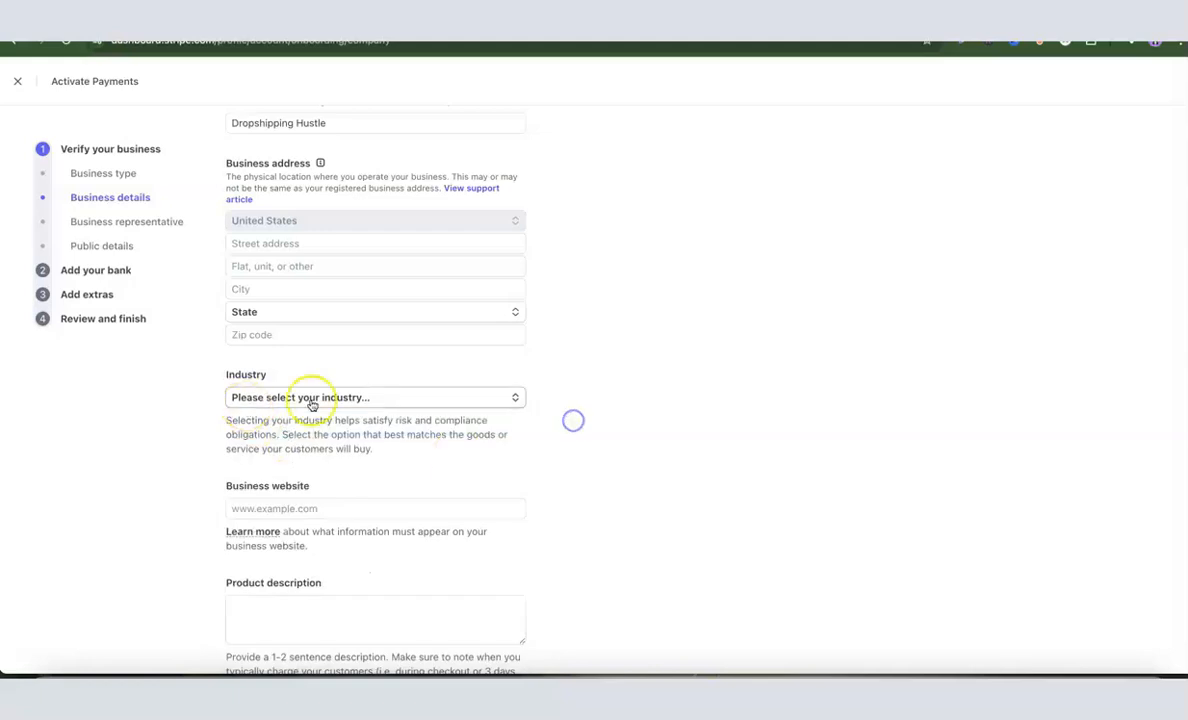
- Review the business details form from EIN to product description and continue to the business representative details
scroll(342, 403, down, 1)
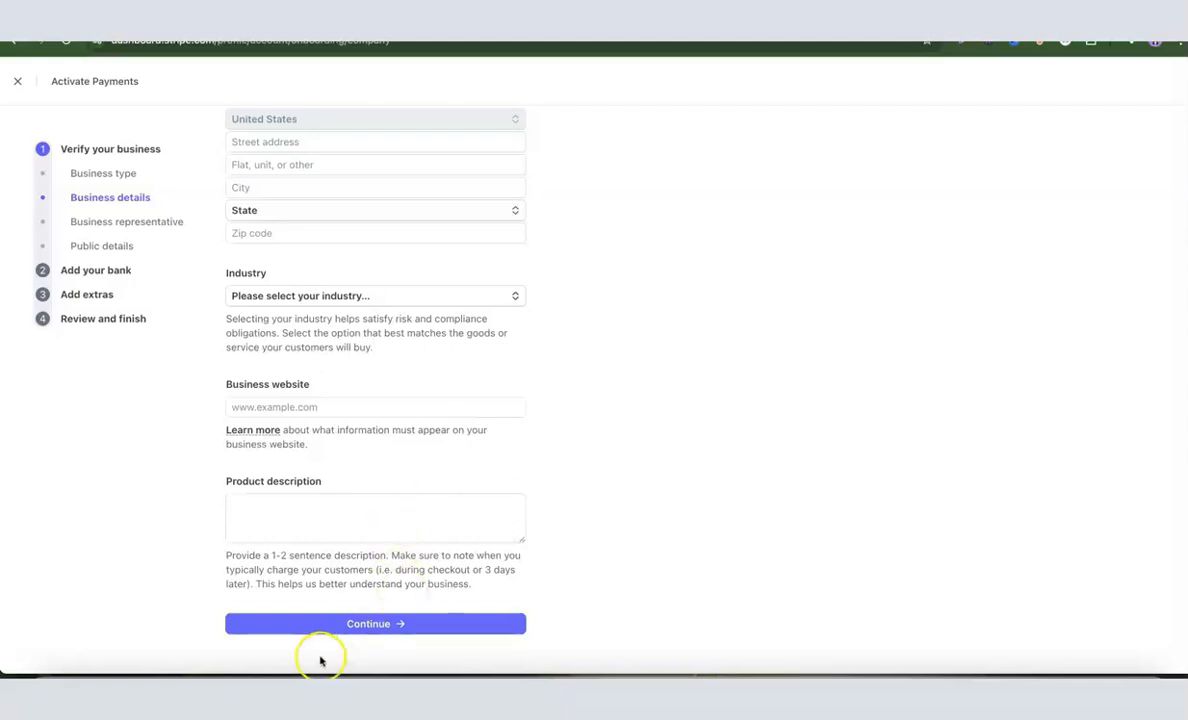
scroll(461, 536, up, 5)
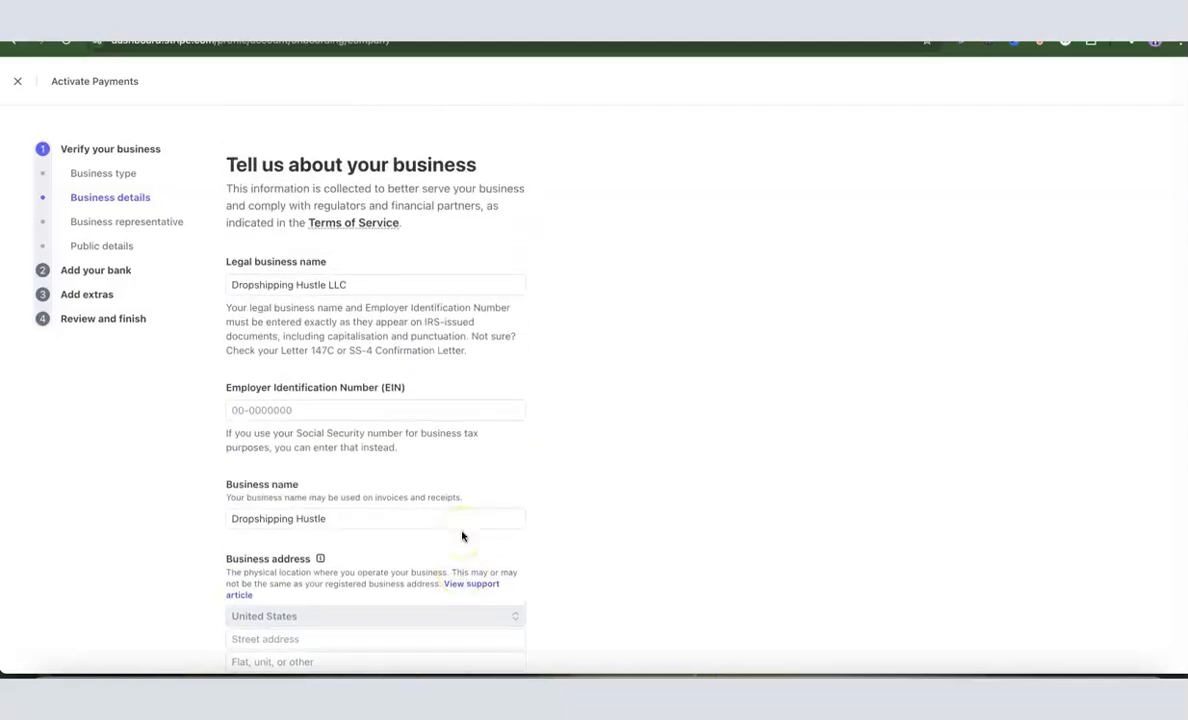
scroll(461, 536, down, 5)
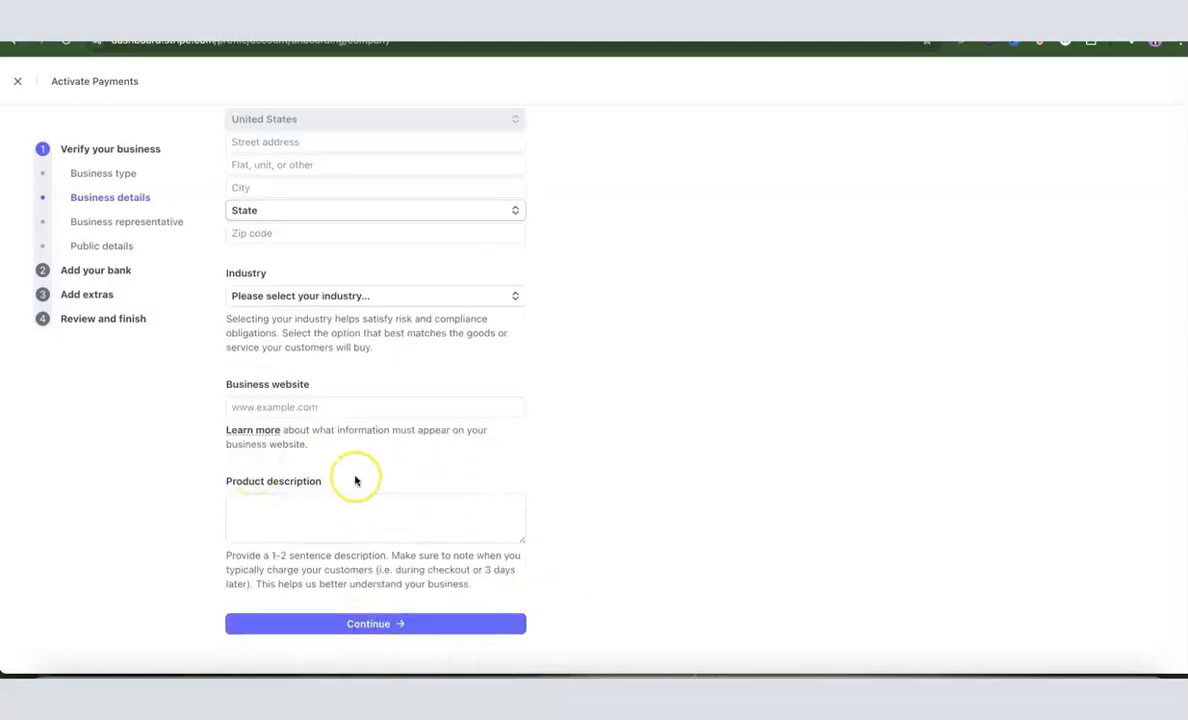
click(401, 624)
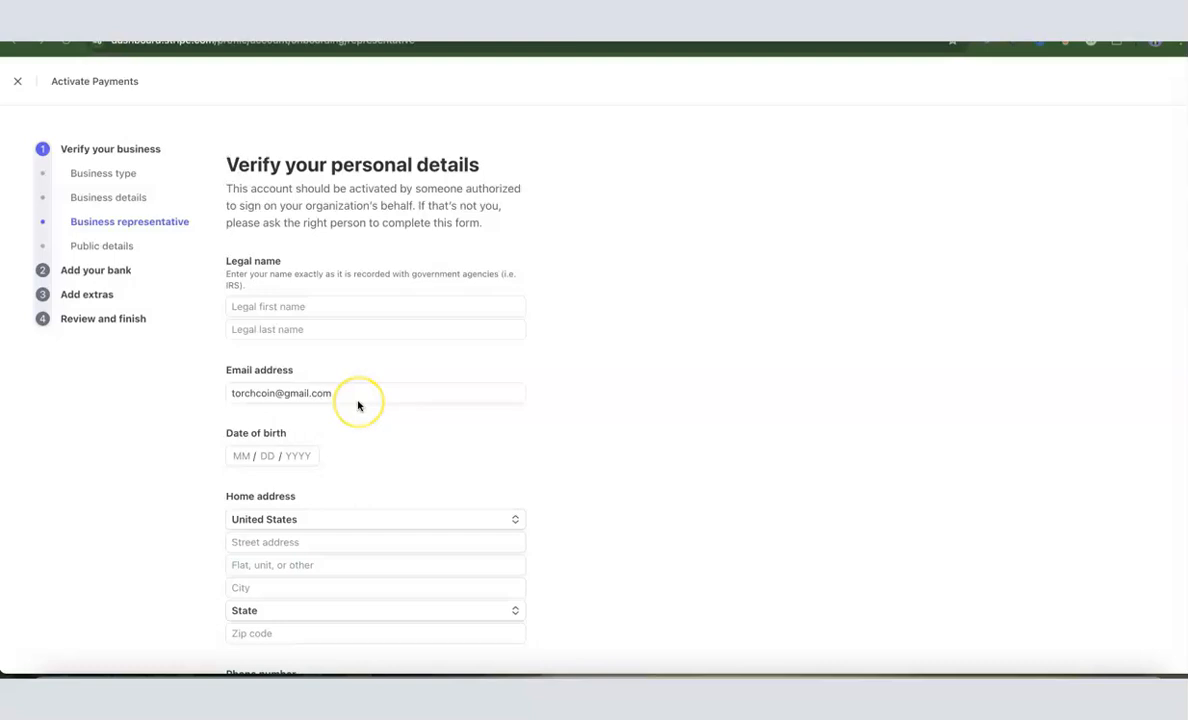
- Examine the representative's personal details form, including the country choices for the home address
scroll(358, 405, down, 2)
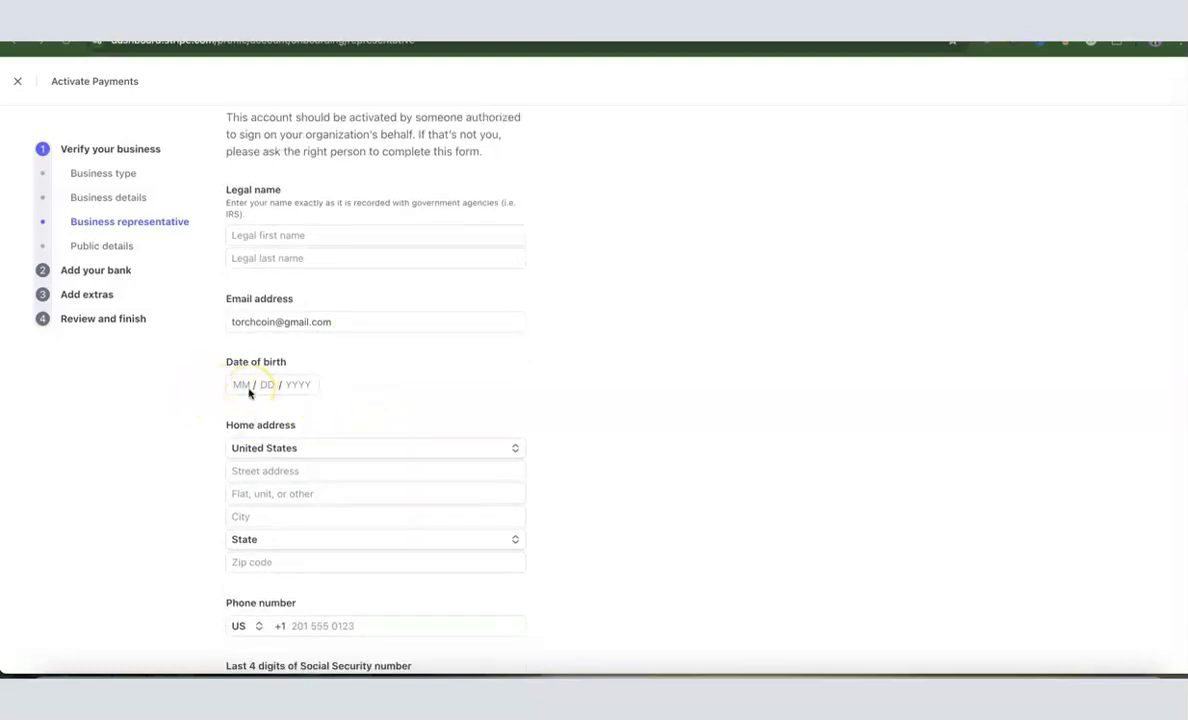
scroll(249, 393, down, 1)
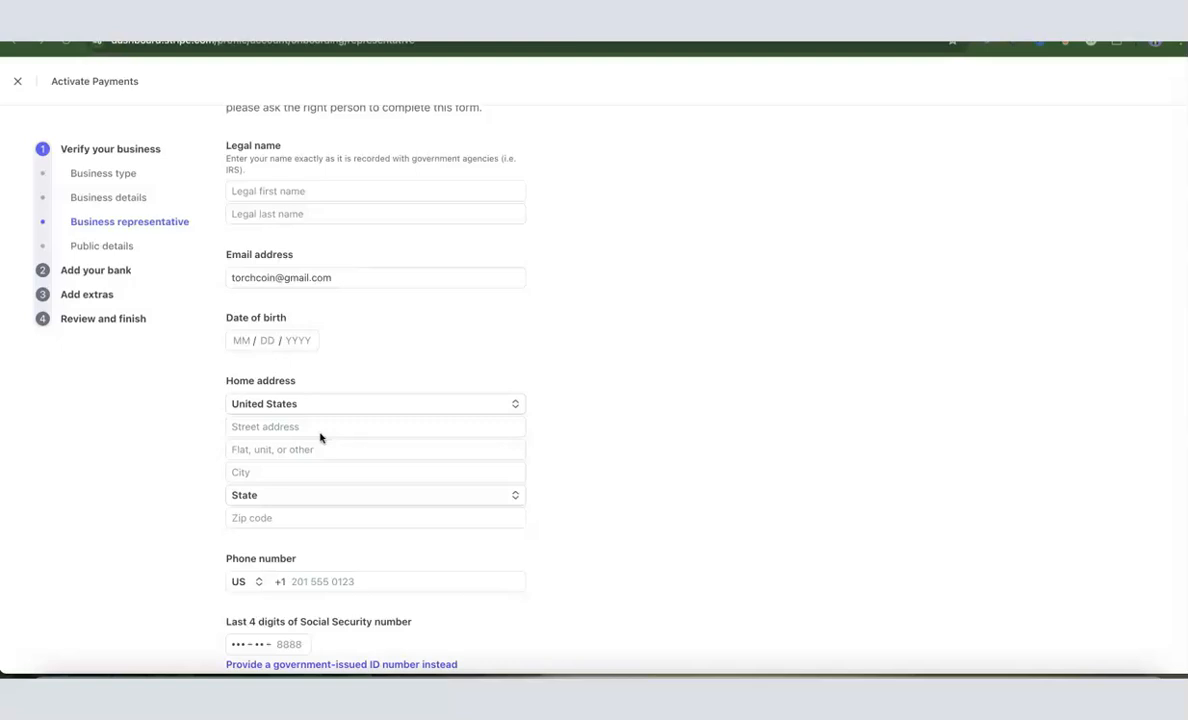
click(517, 404)
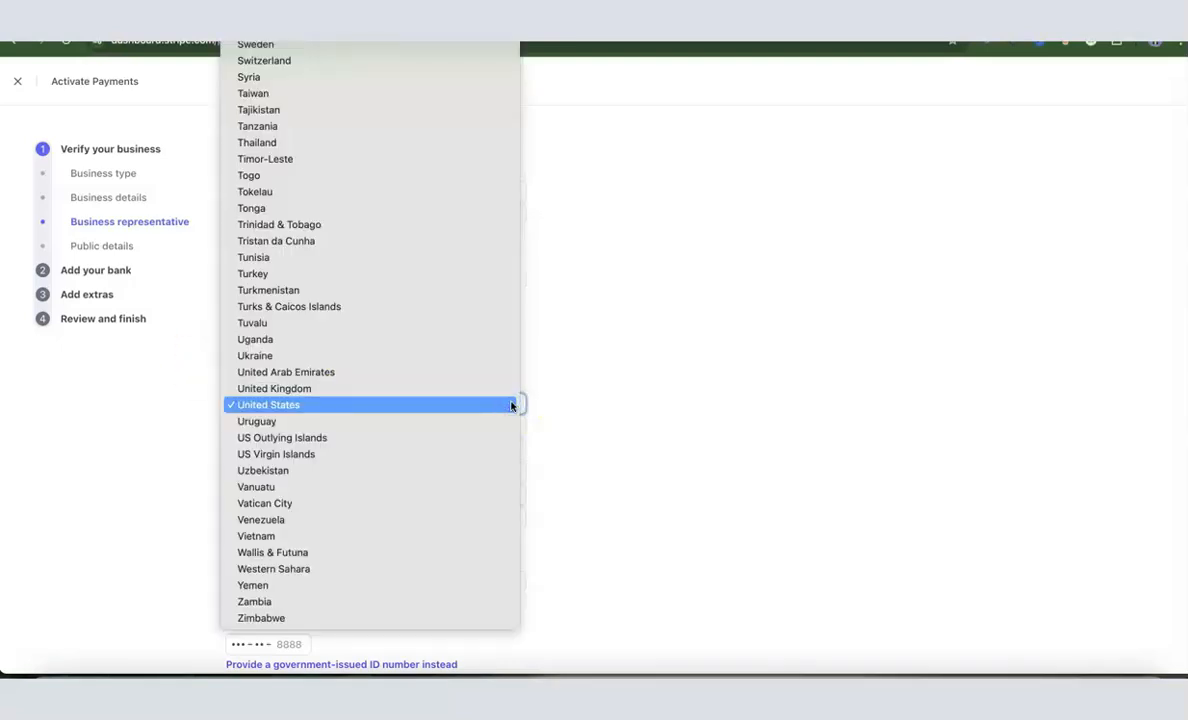
click(551, 404)
scroll(548, 401, down, 1)
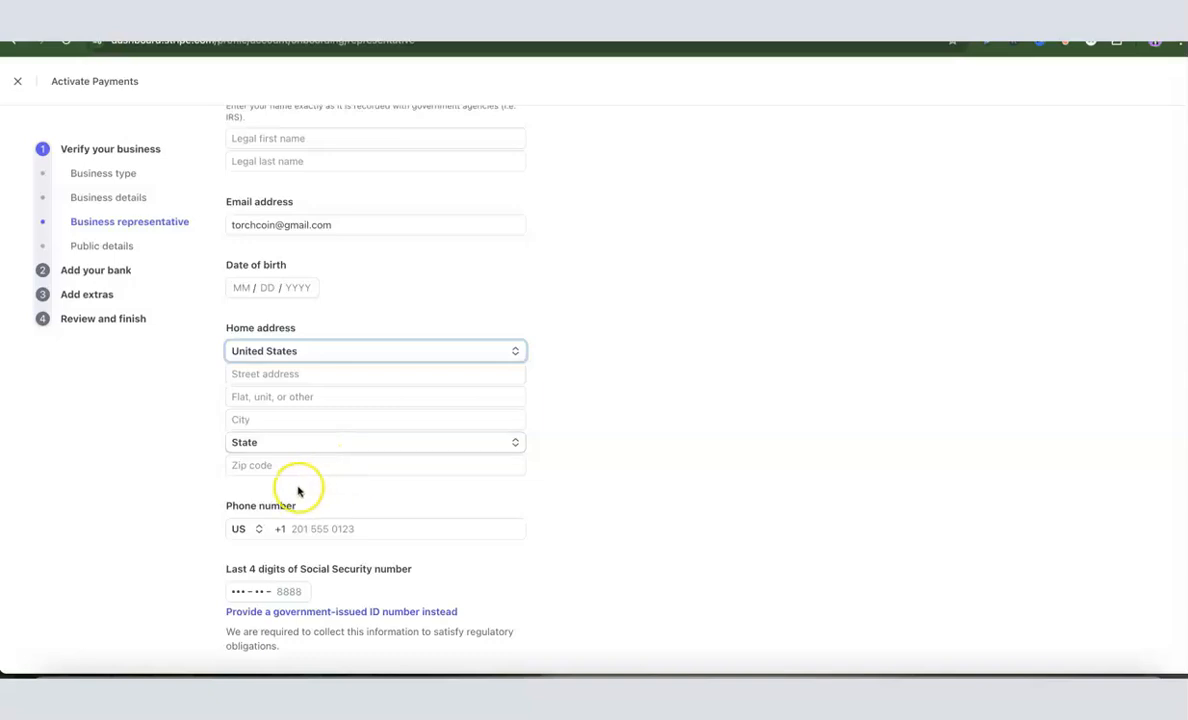
scroll(685, 400, down, 1)
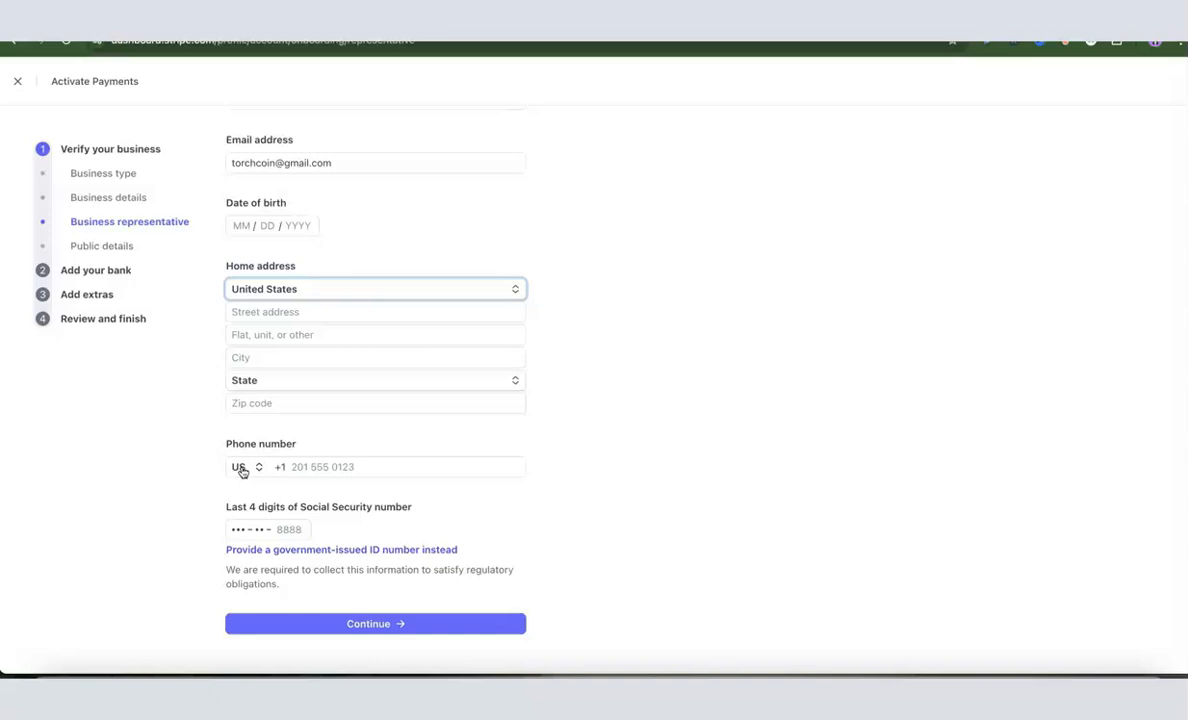
- Check the country code choices for the representative's phone number and keep US
click(238, 467)
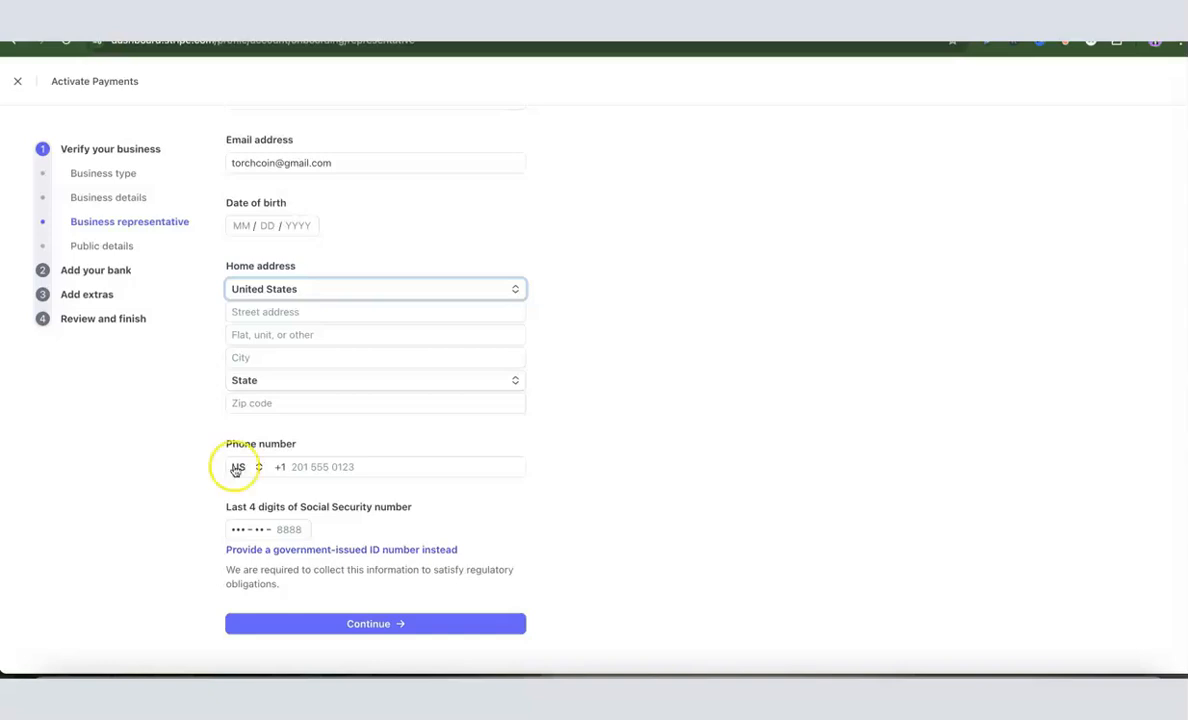
click(244, 468)
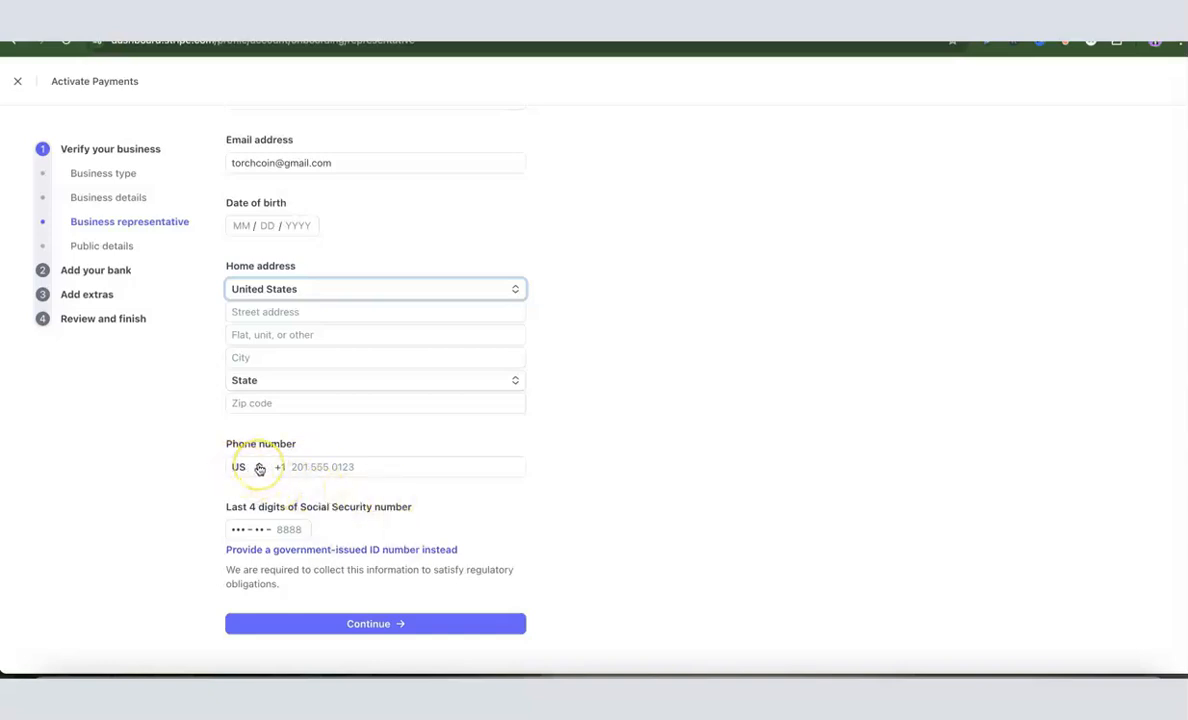
click(255, 467)
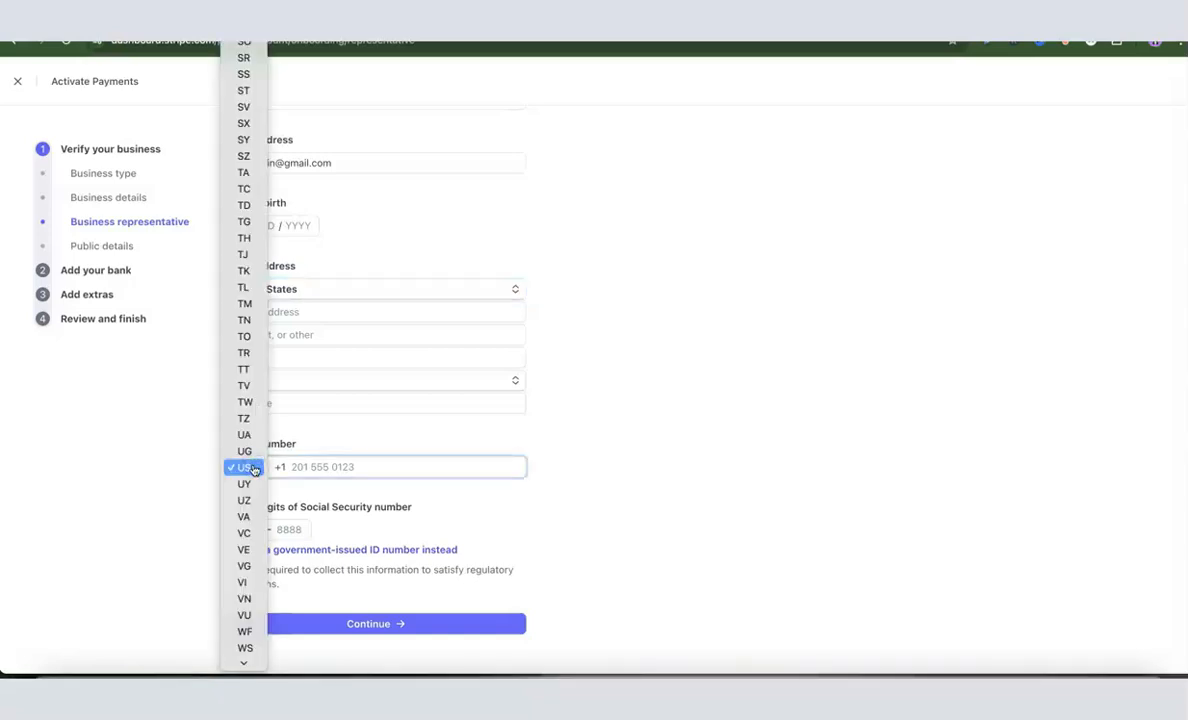
click(253, 469)
click(378, 470)
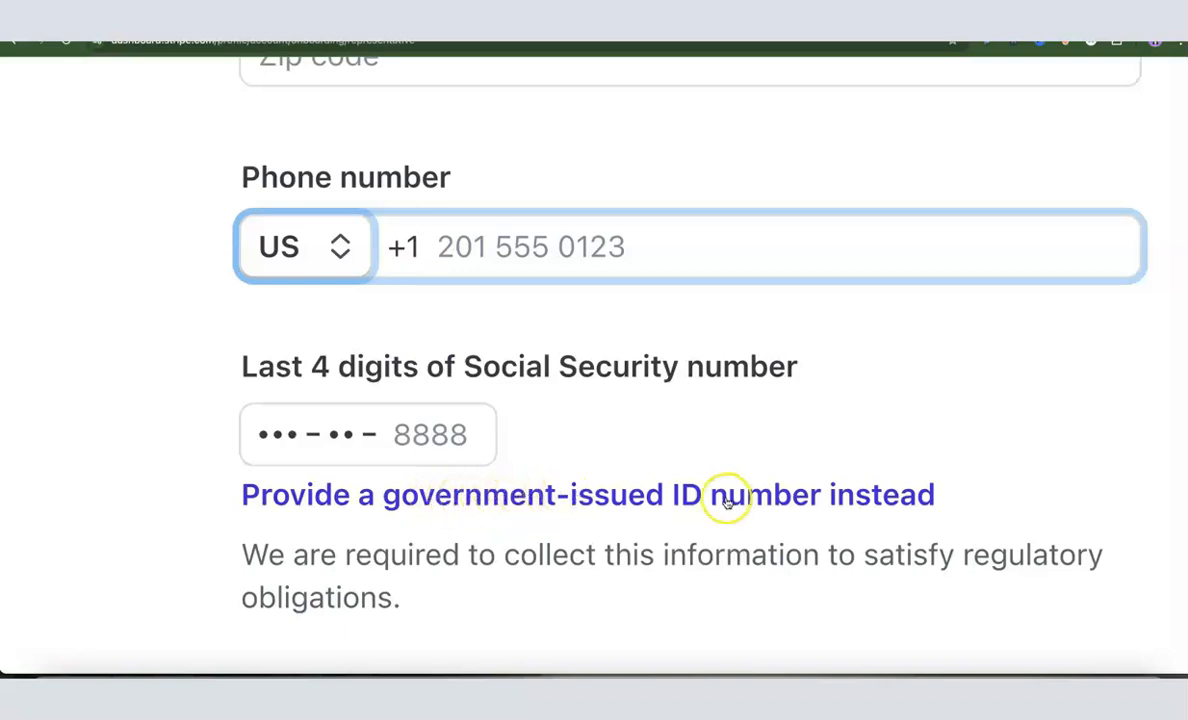
- Switch identity verification to providing a government-issued ID number, browse its country choices and keep US selected
click(476, 494)
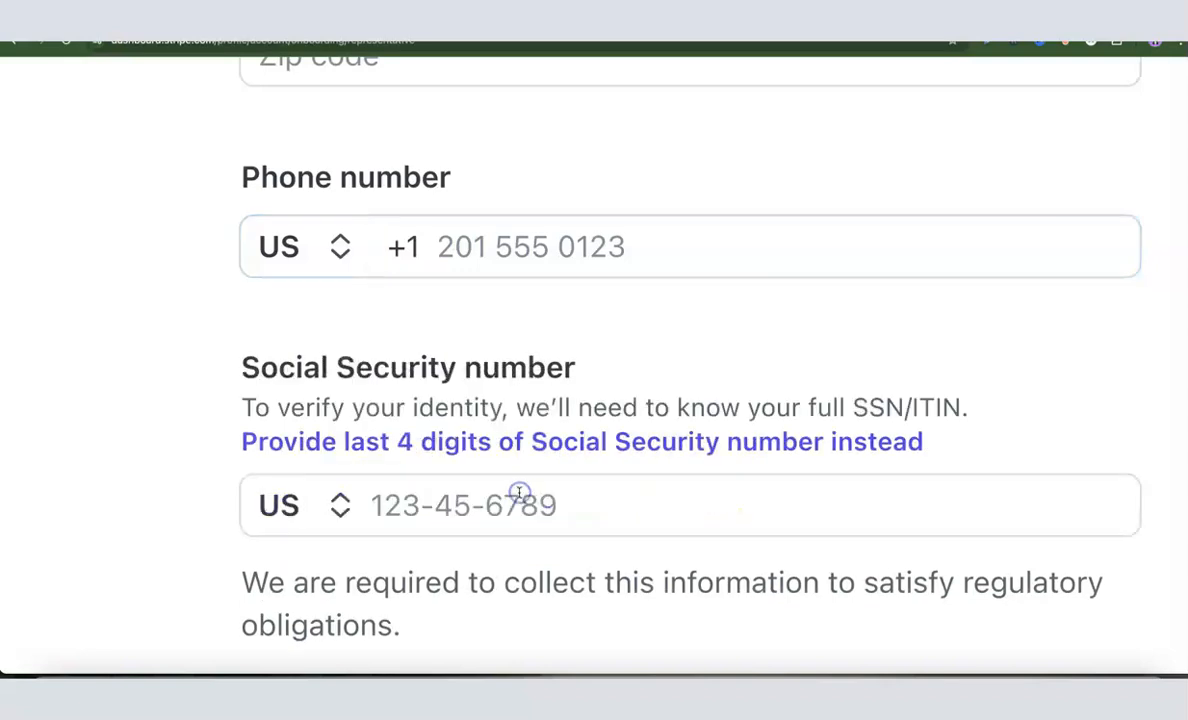
key(ctrl+0)
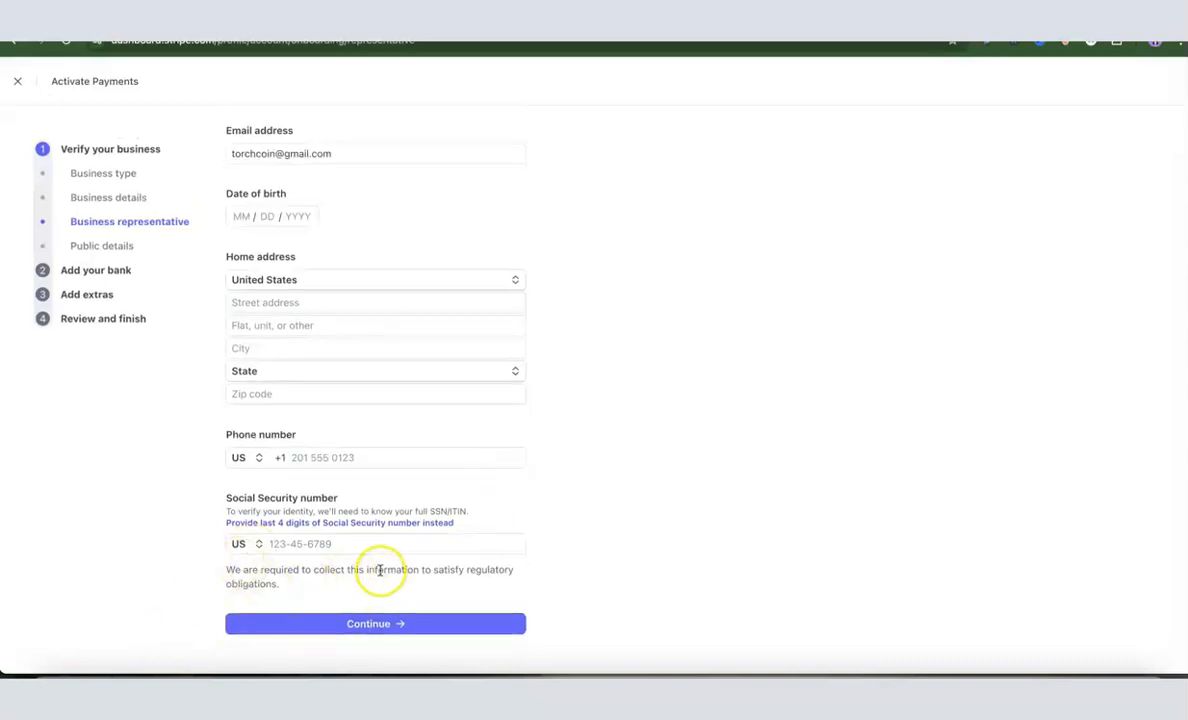
key(ctrl+plus)
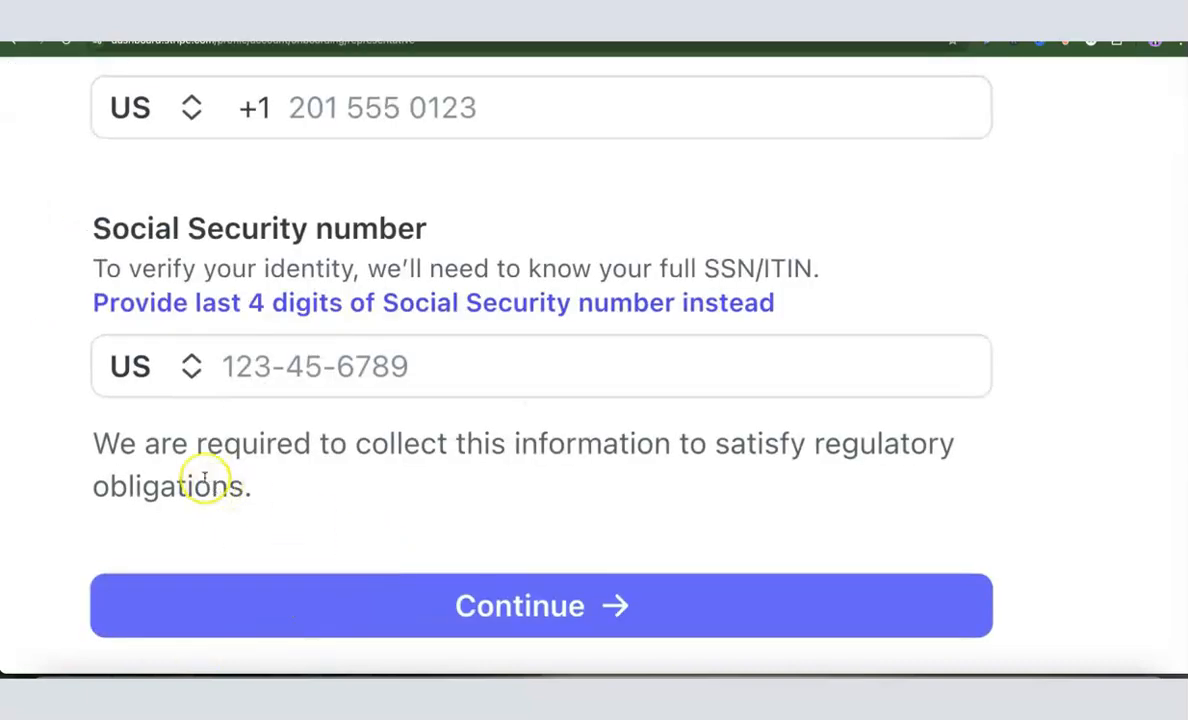
click(190, 367)
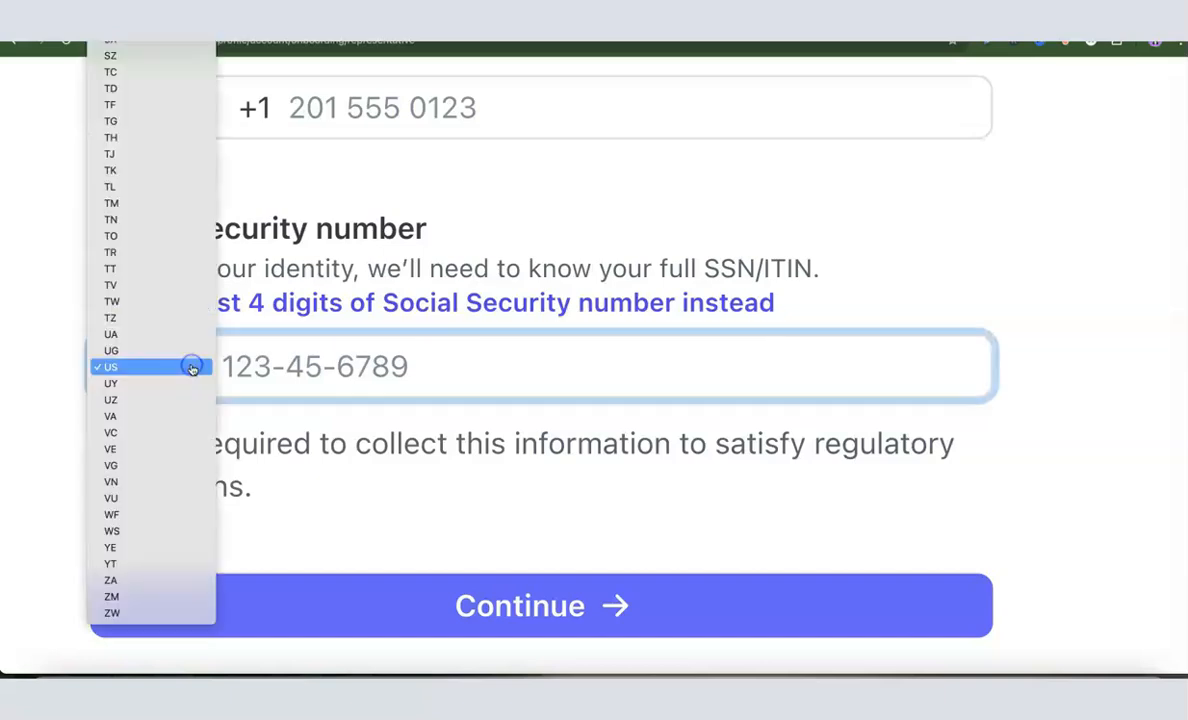
scroll(127, 335, up, 10)
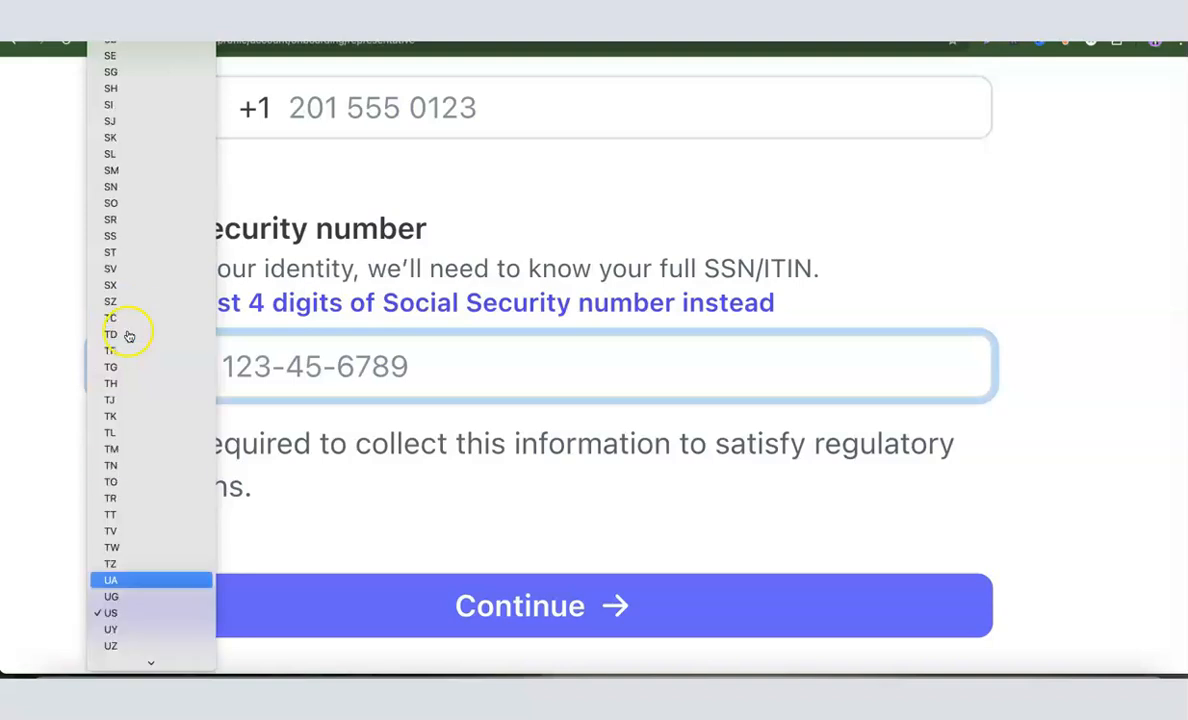
scroll(127, 298, up, 2)
scroll(127, 298, down, 10)
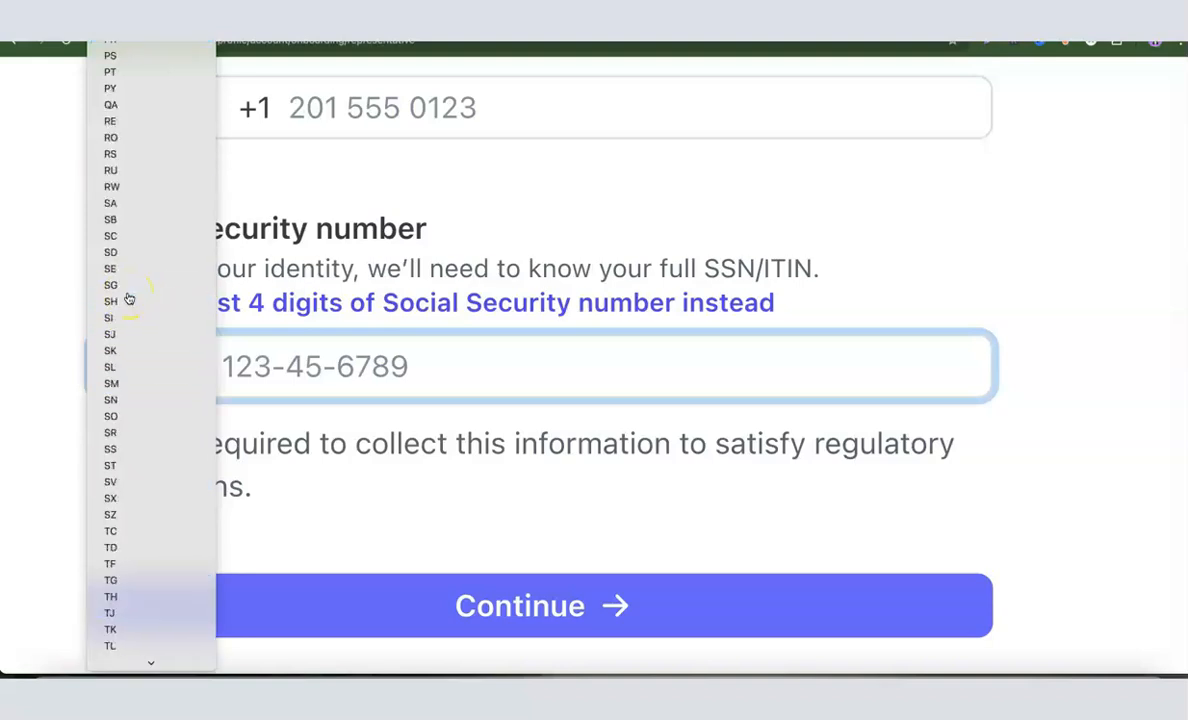
scroll(127, 298, down, 1)
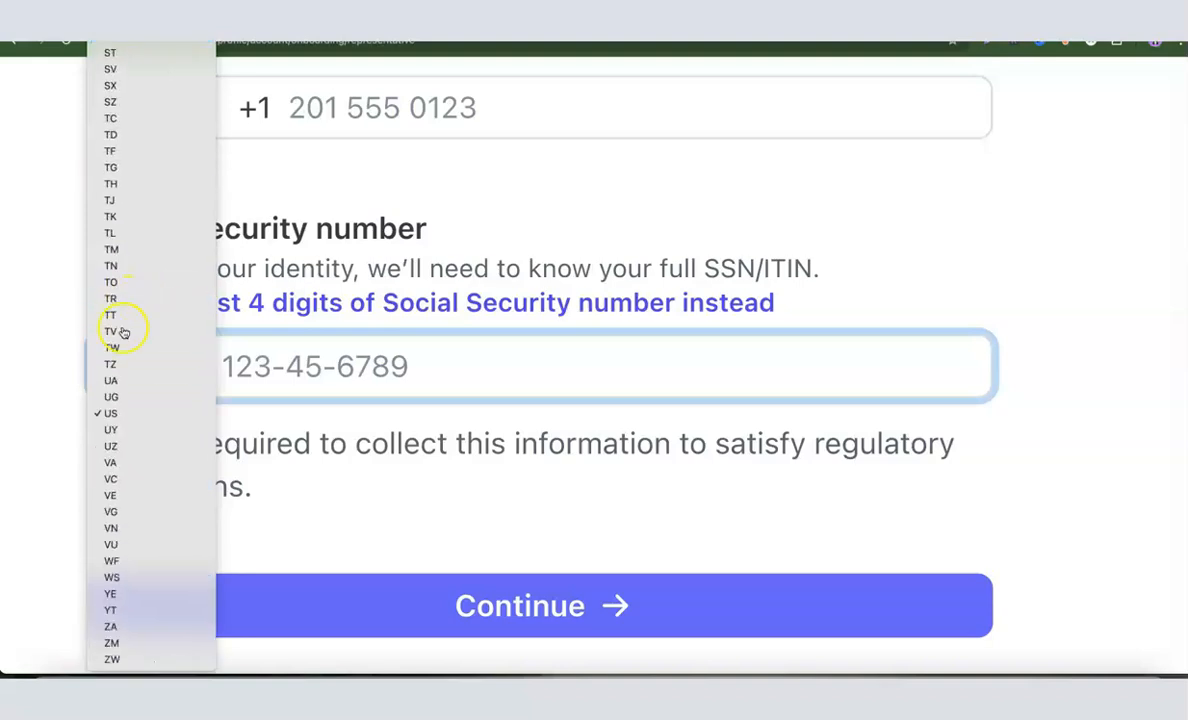
click(125, 410)
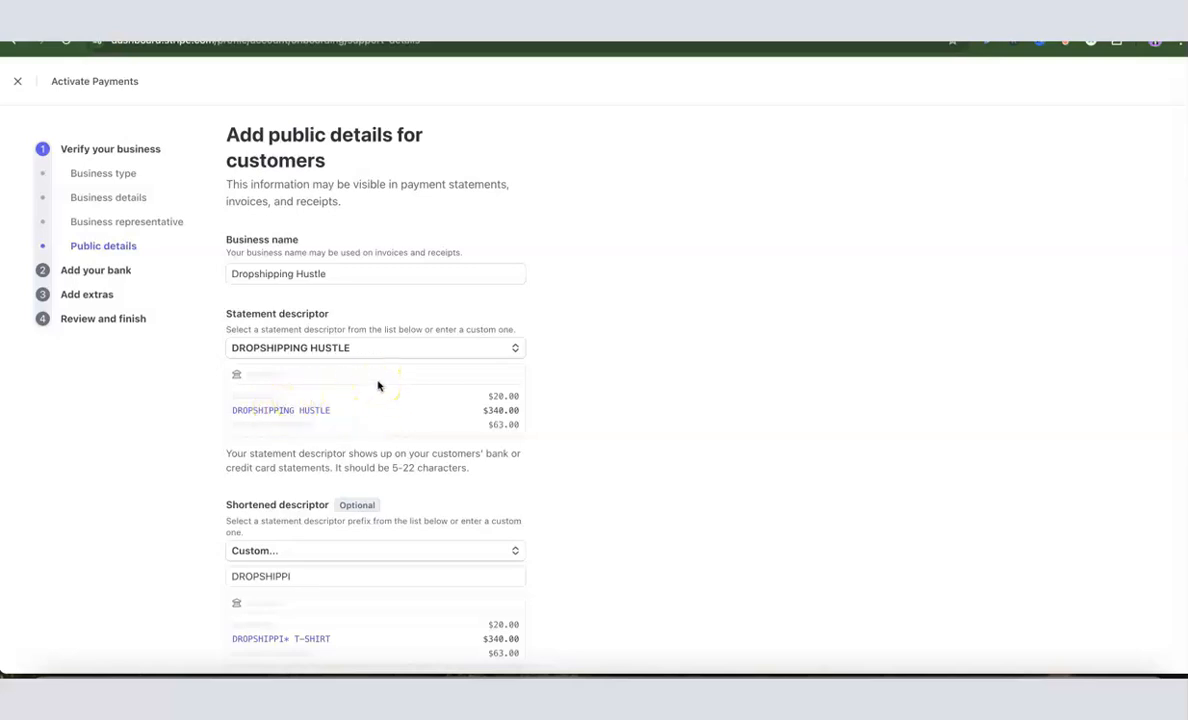
- Examine the public details form, covering the statement descriptors and the customer support phone number and address
scroll(378, 386, down, 2)
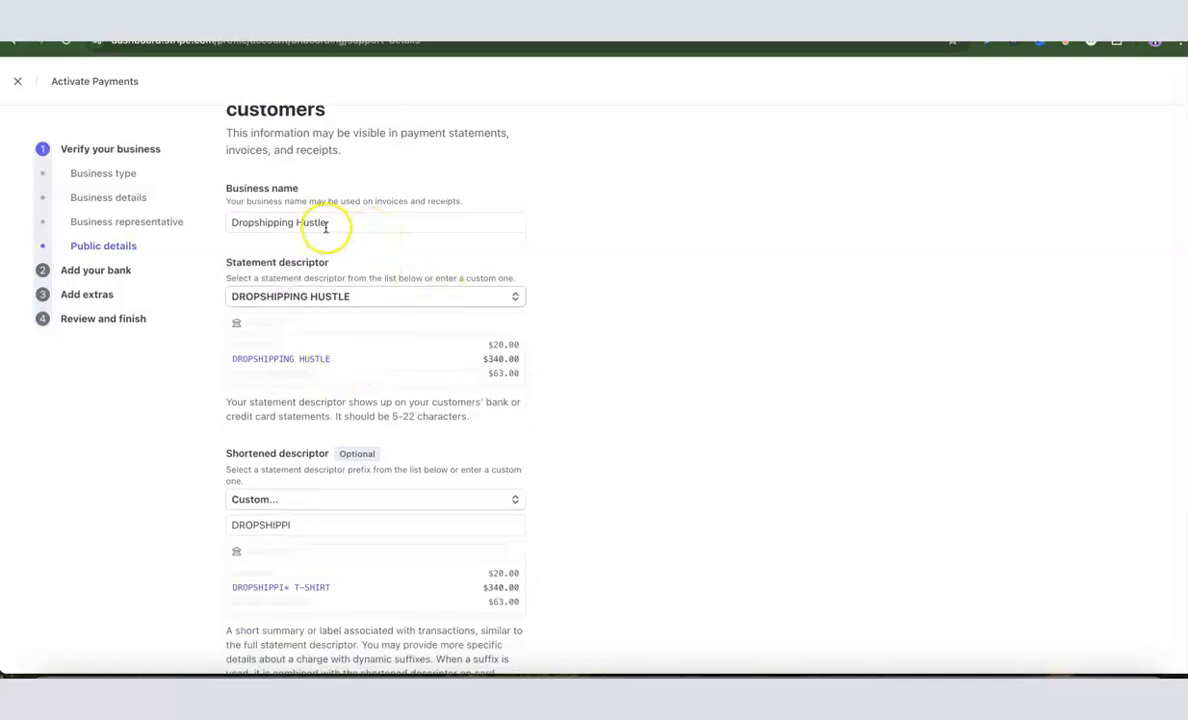
scroll(373, 297, down, 1)
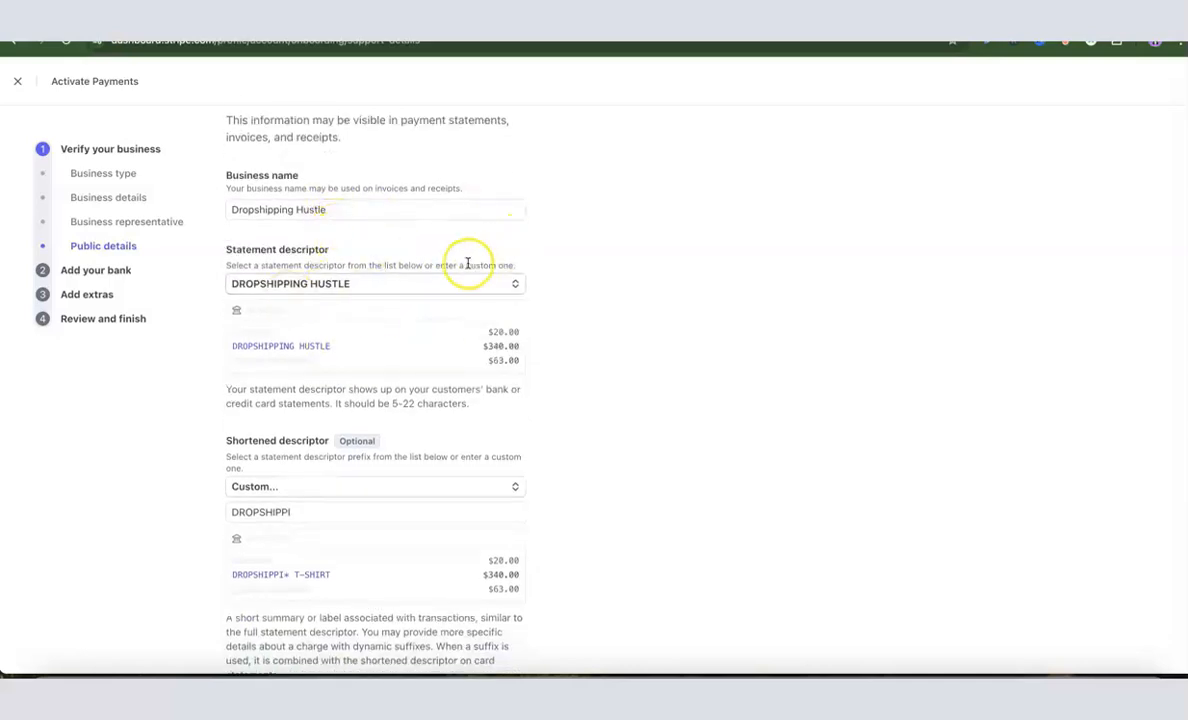
scroll(365, 405, down, 3)
scroll(292, 371, down, 5)
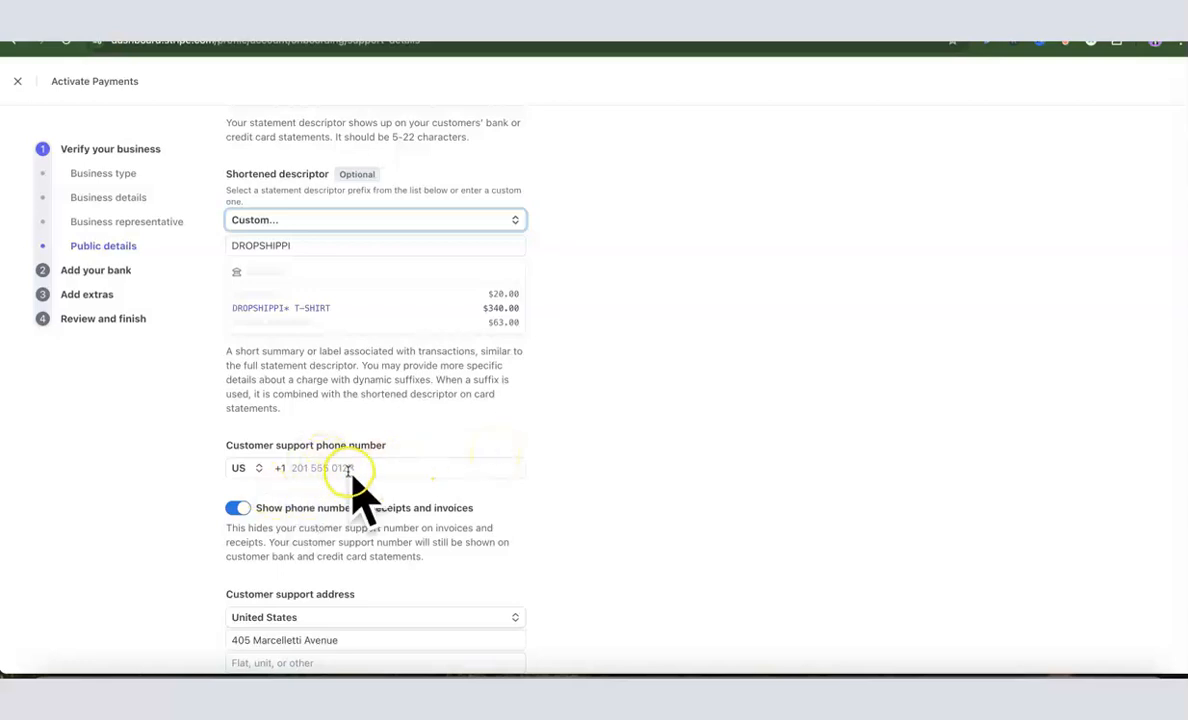
scroll(415, 456, down, 1)
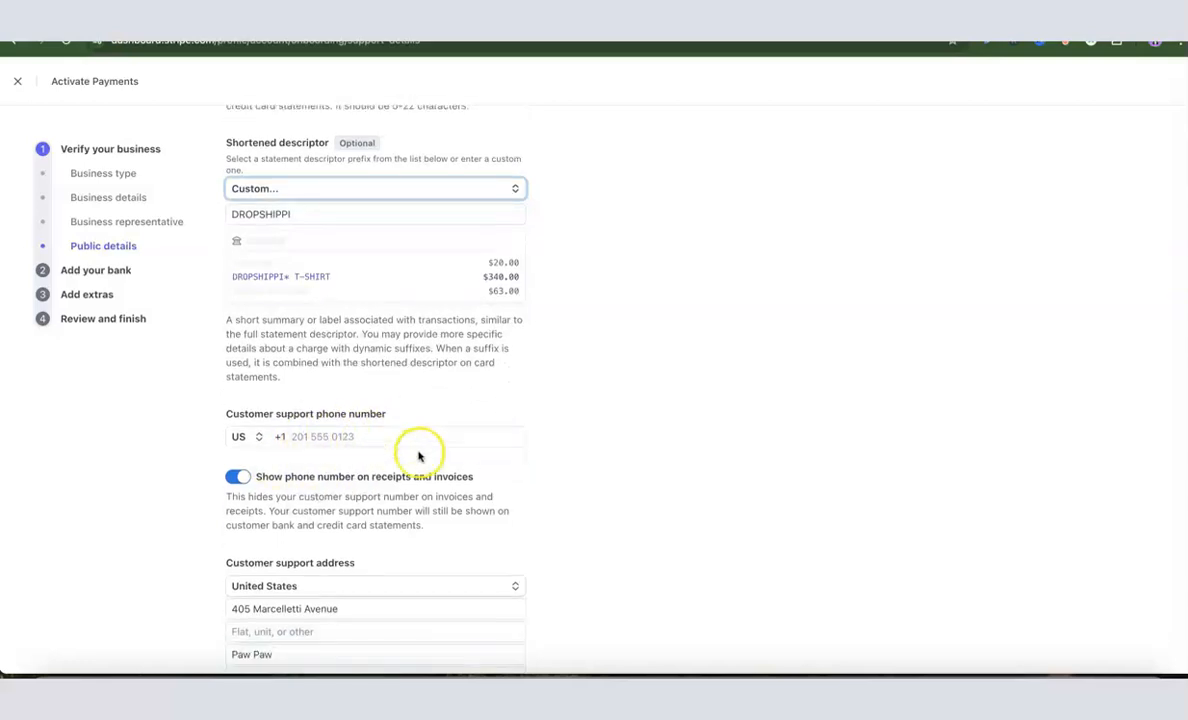
click(332, 437)
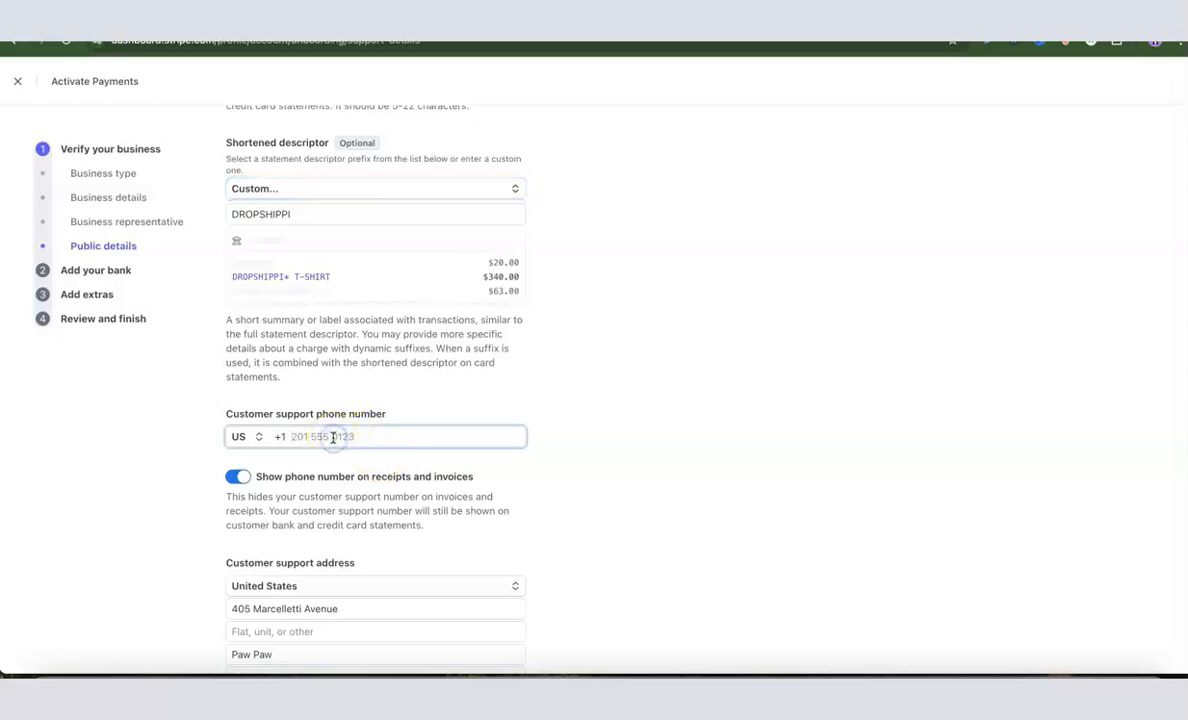
scroll(334, 446, down, 4)
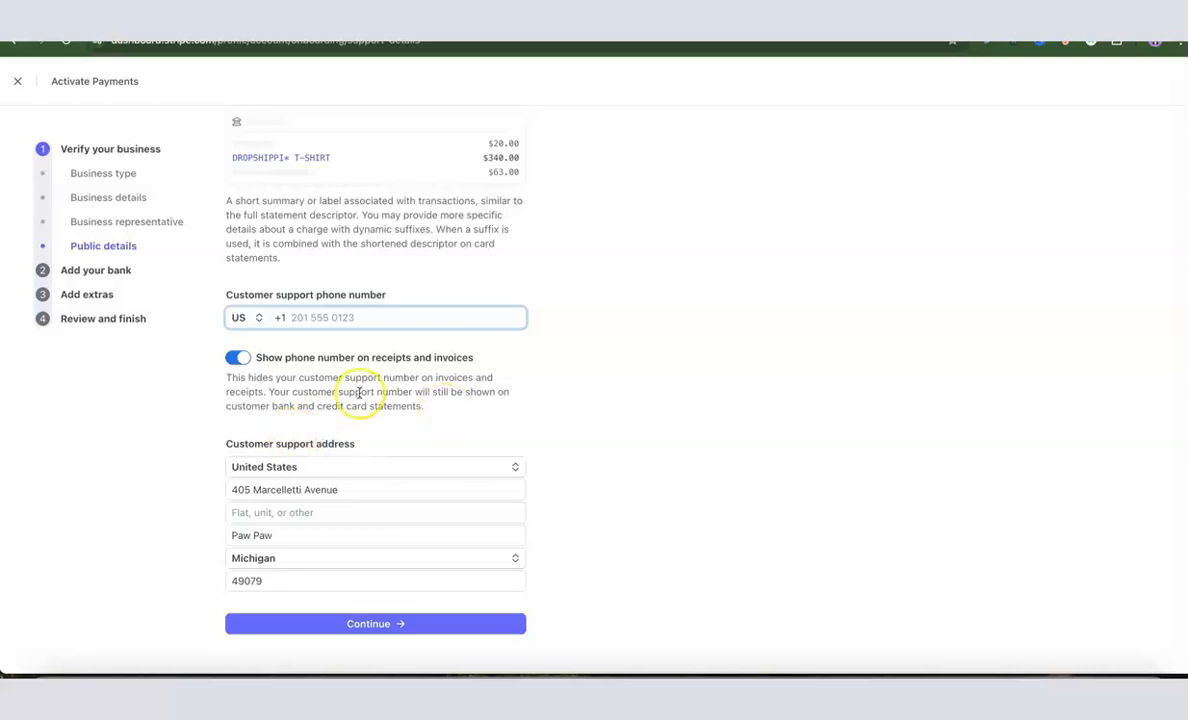
scroll(340, 388, up, 1)
scroll(342, 389, up, 1)
scroll(360, 560, down, 2)
scroll(368, 462, up, 4)
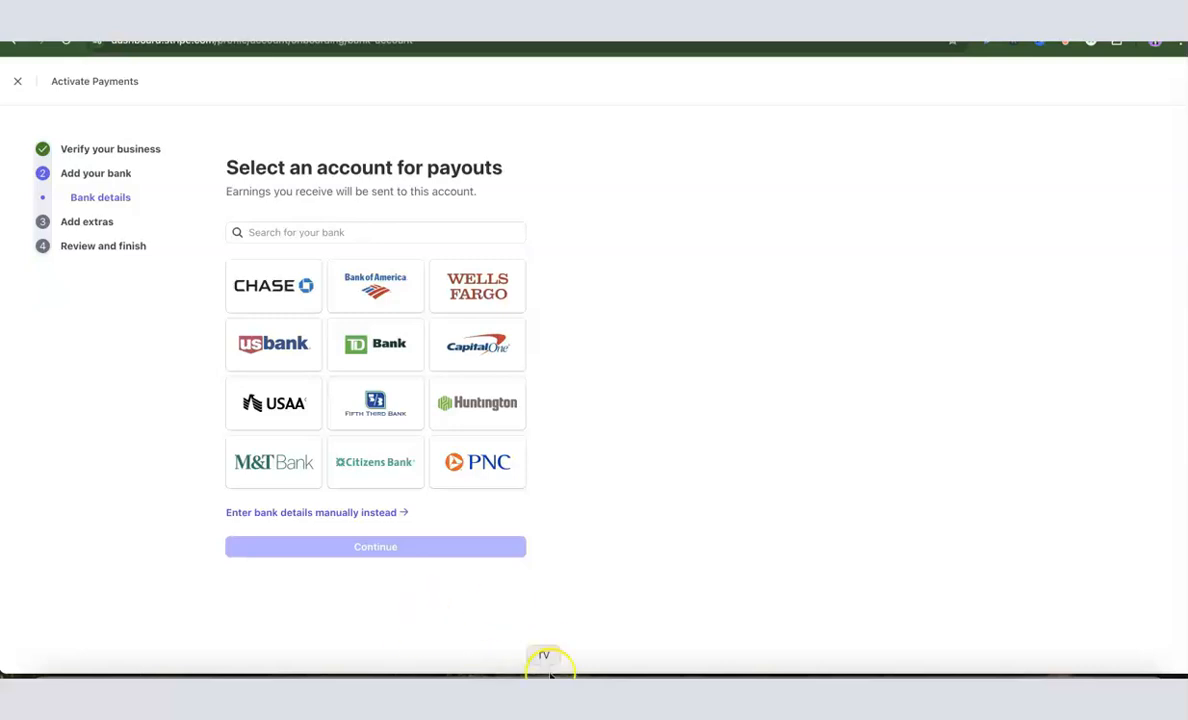
- Add the payout bank account manually with its routing number and account number, and submit the bank details
click(277, 513)
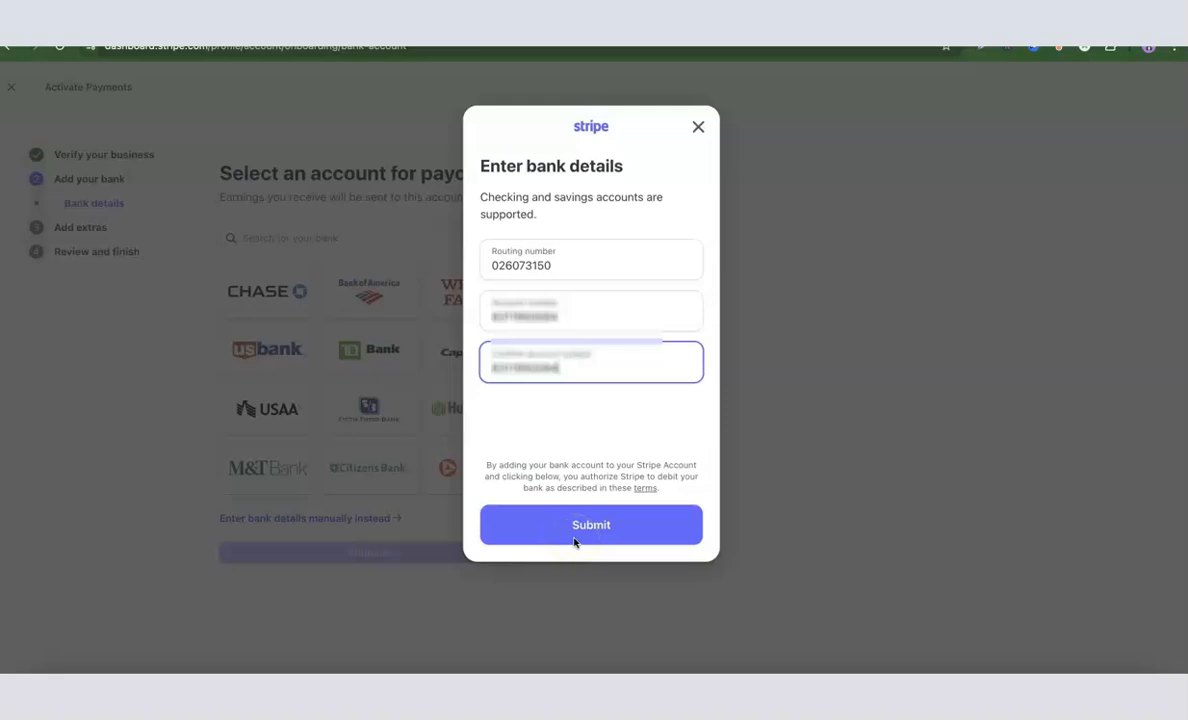
click(553, 537)
click(590, 525)
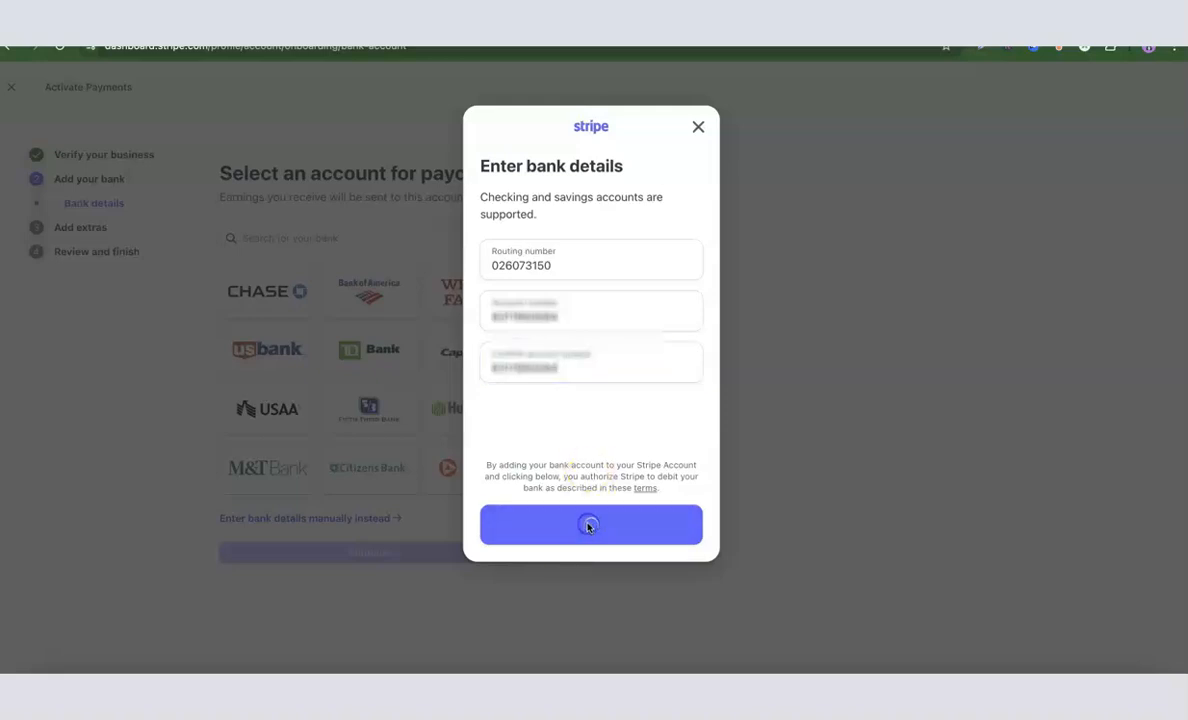
click(668, 360)
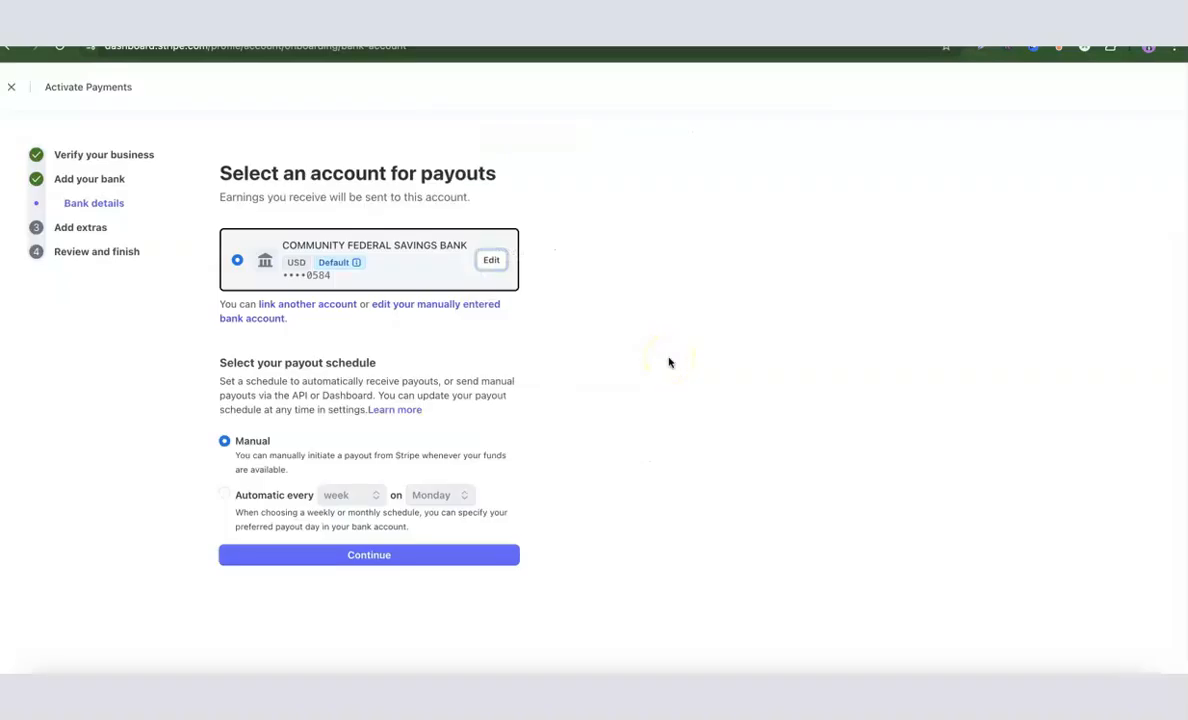
- Set the payout schedule to automatic every week on Monday and continue to the extras
click(445, 560)
click(240, 462)
click(344, 497)
click(345, 496)
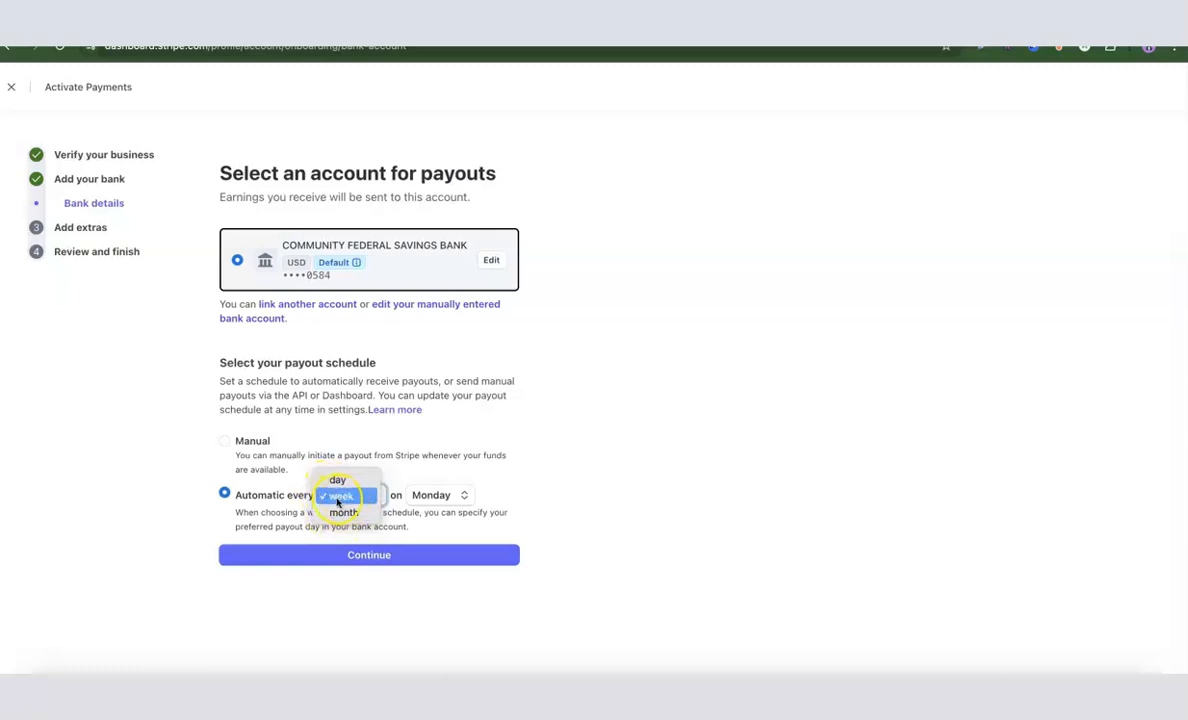
click(338, 497)
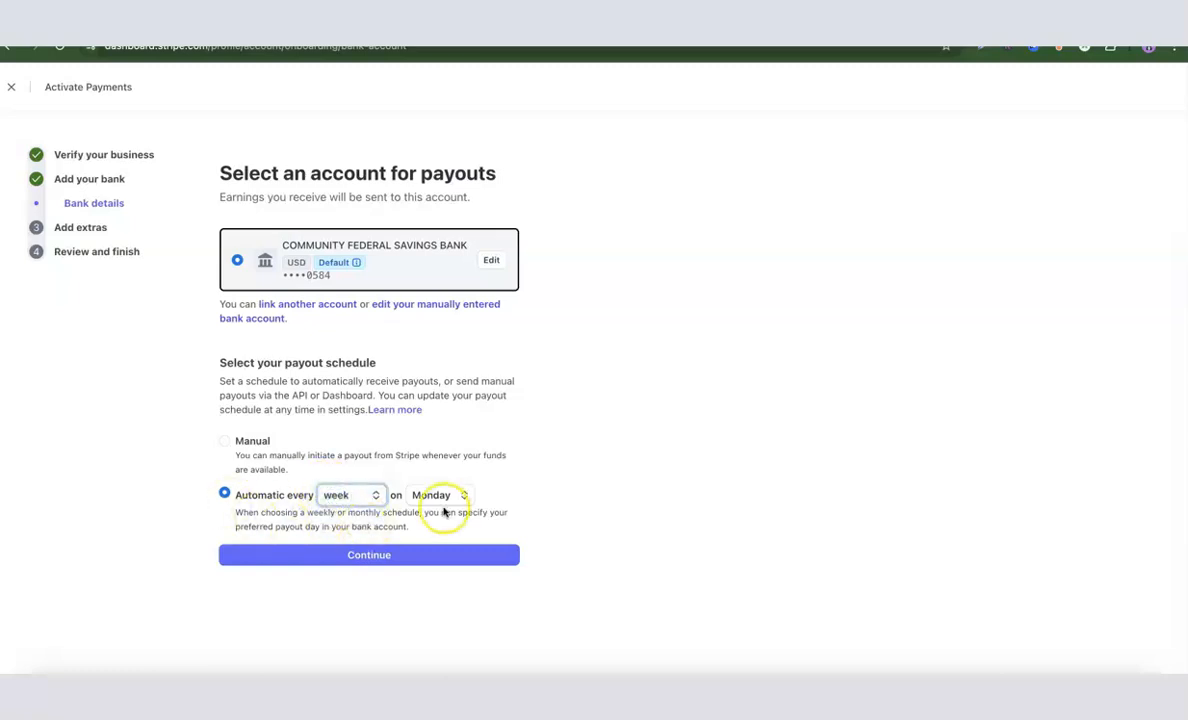
click(224, 443)
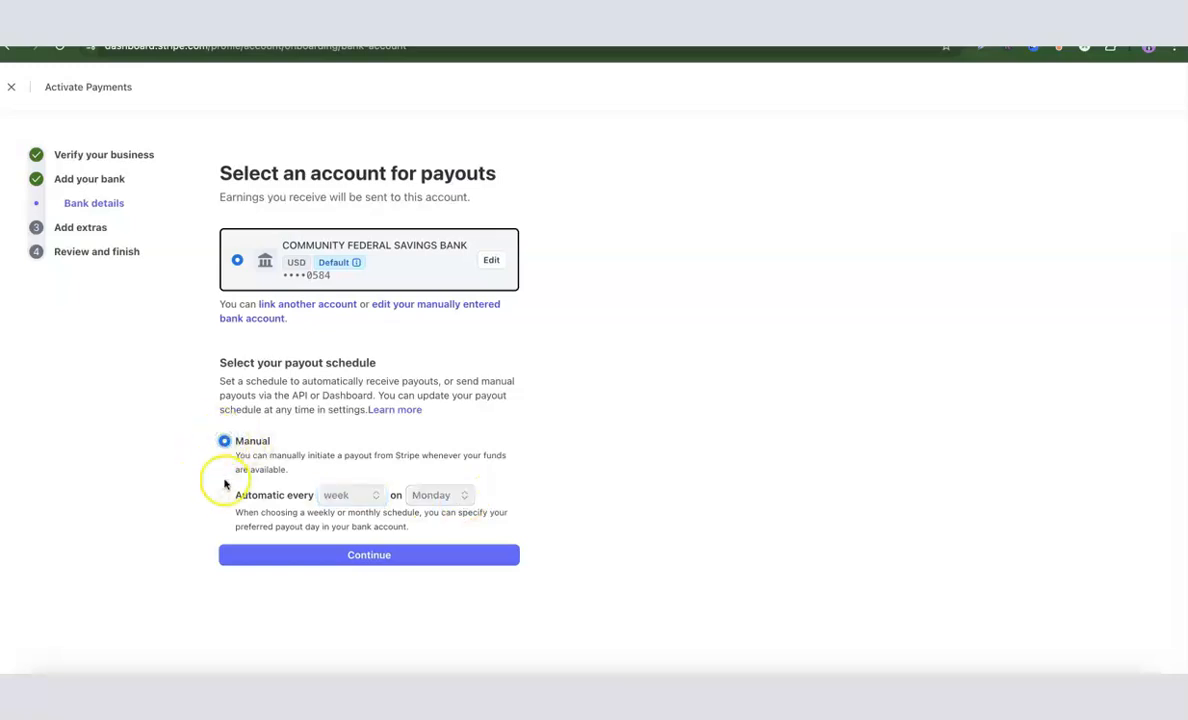
click(224, 494)
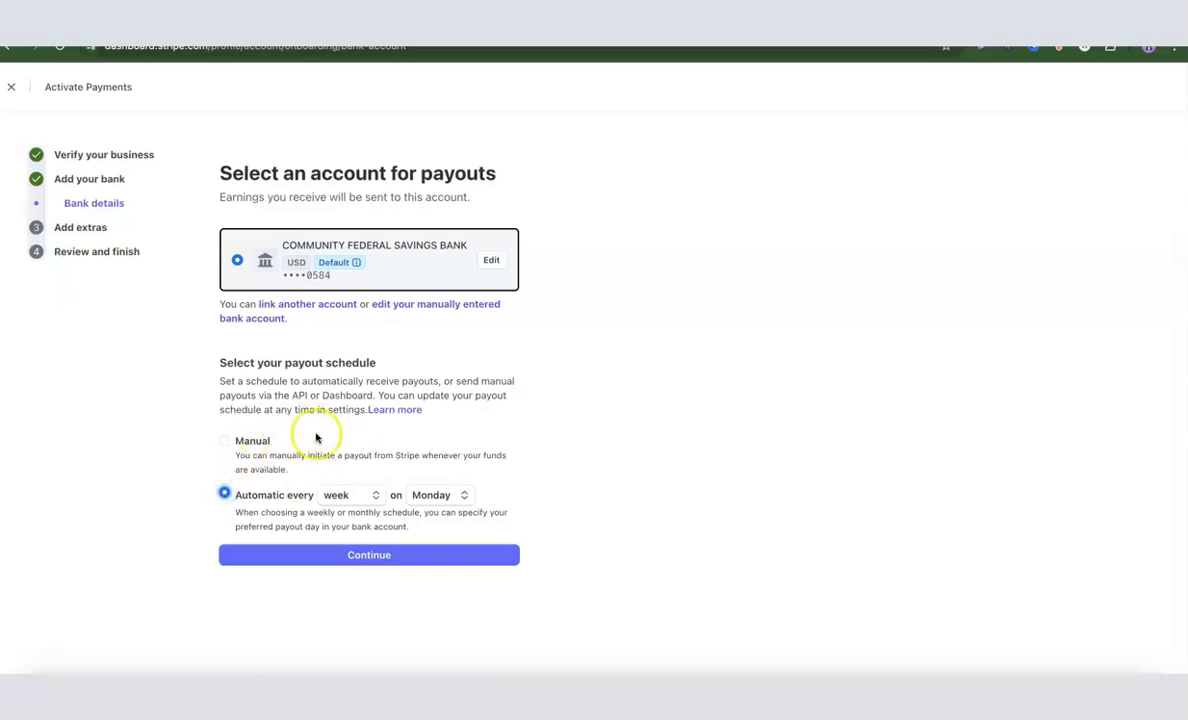
click(359, 556)
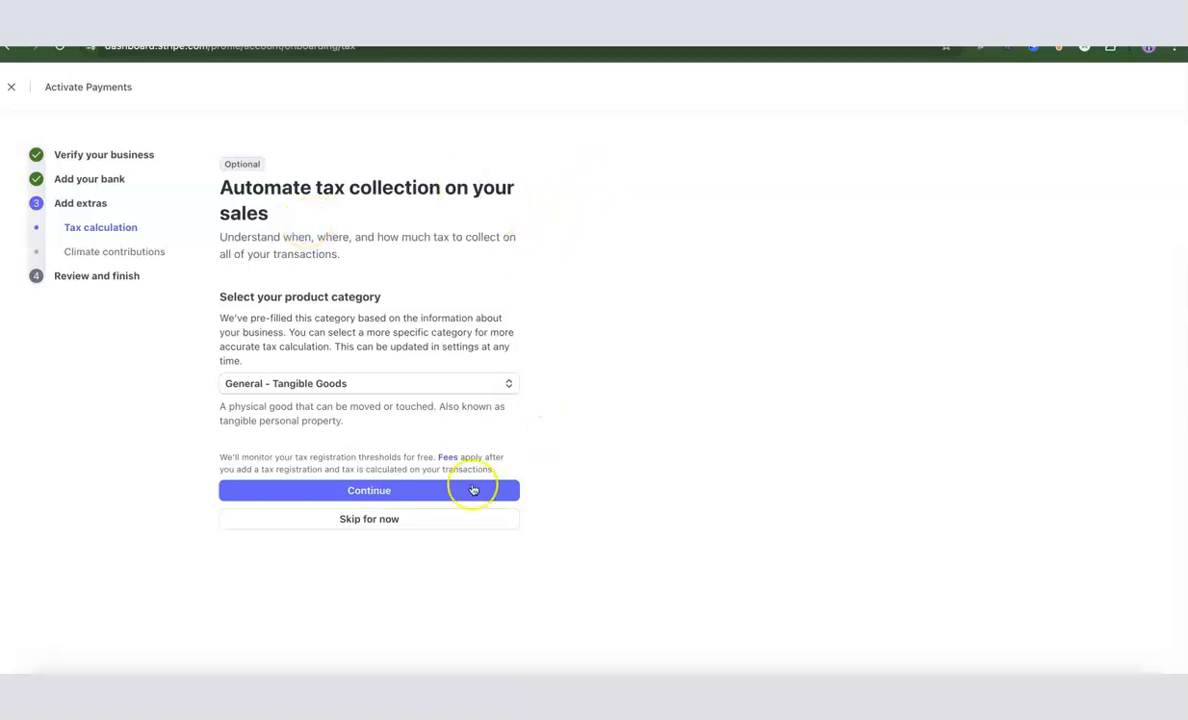
- Skip the optional automated tax collection and decline the Stripe Climate contribution
click(378, 524)
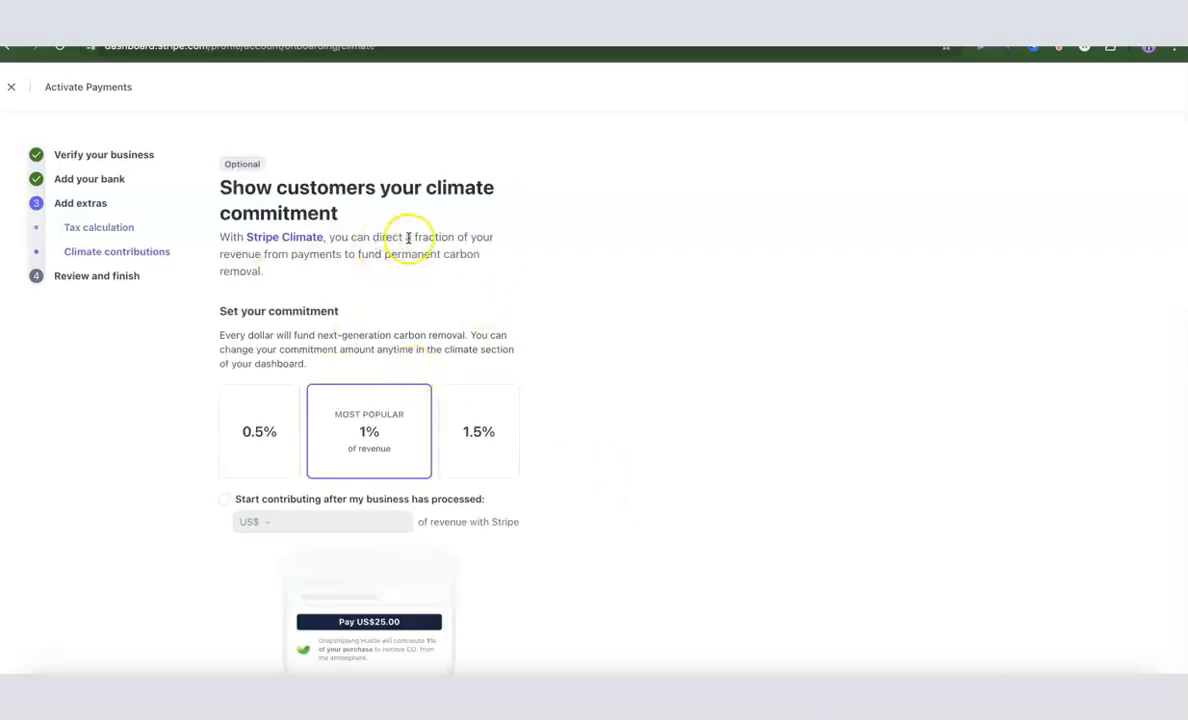
scroll(482, 234, down, 3)
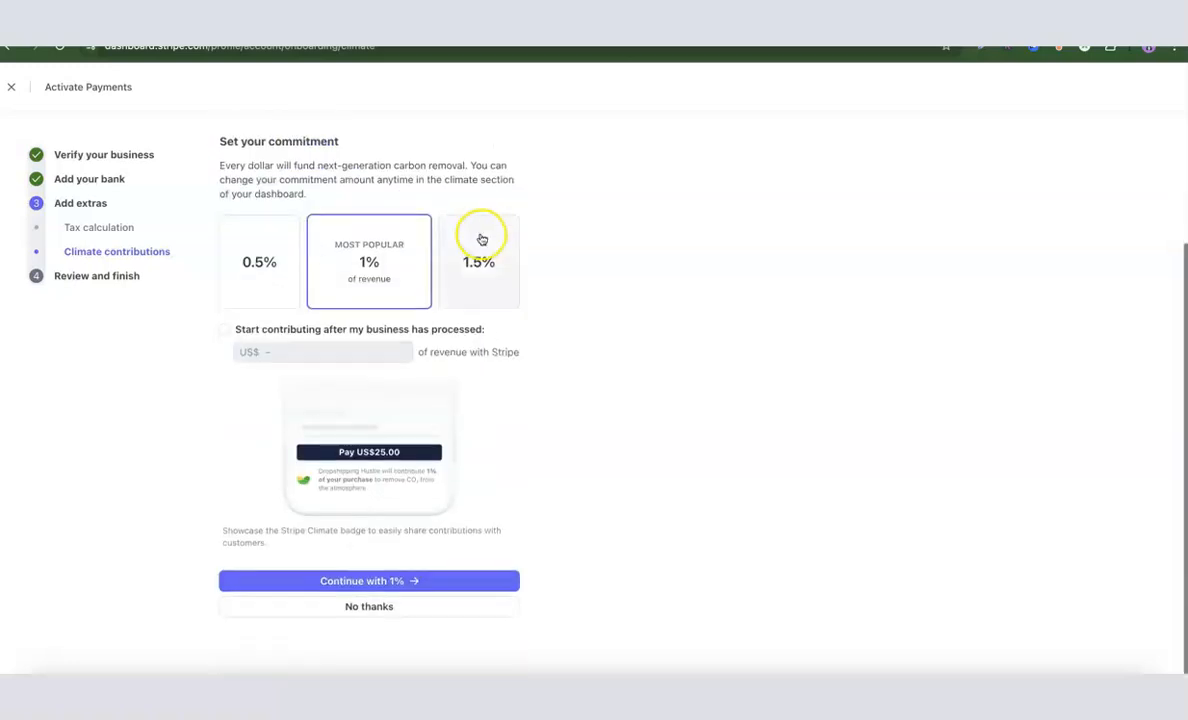
click(370, 607)
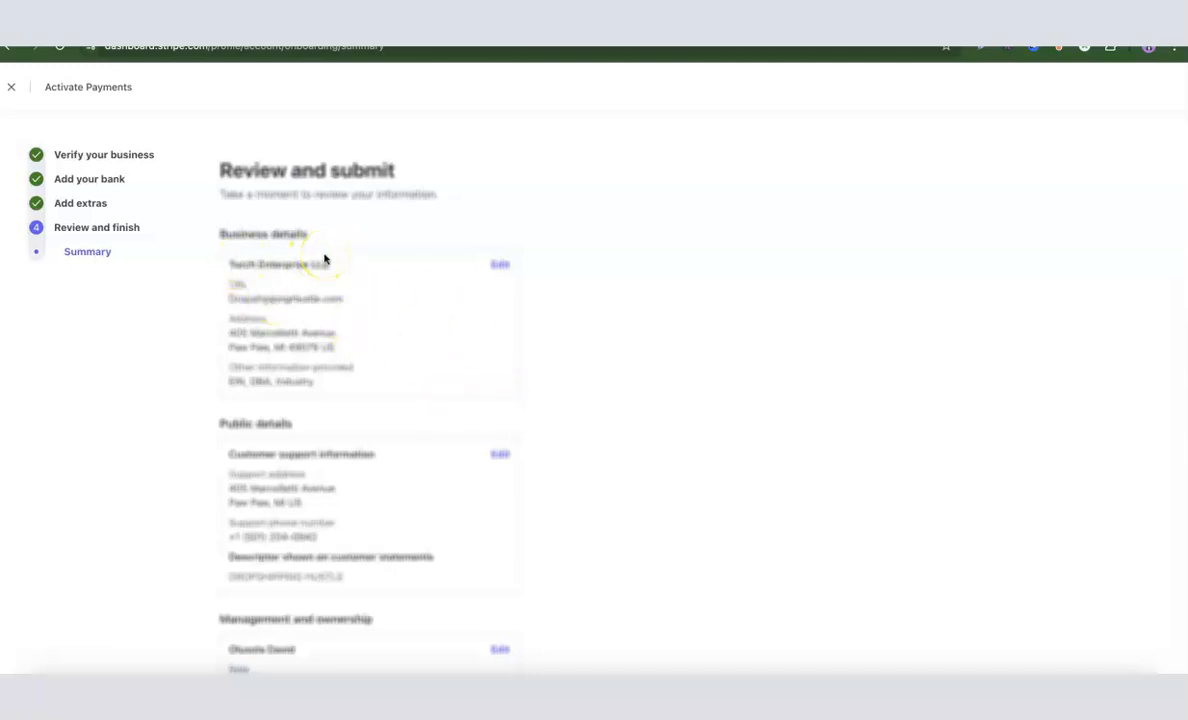
- Review the activation summary, covering the business, public, management and ownership, payout, two-step authentication, tax and climate sections
scroll(325, 258, down, 3)
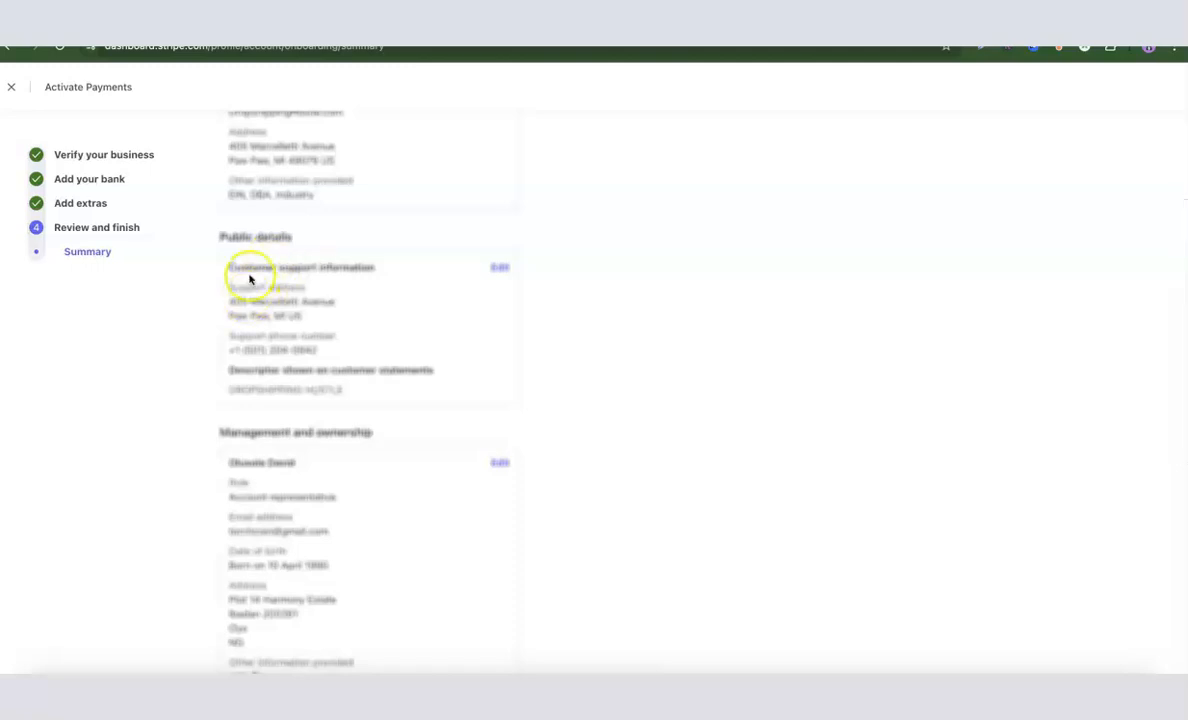
scroll(248, 280, down, 2)
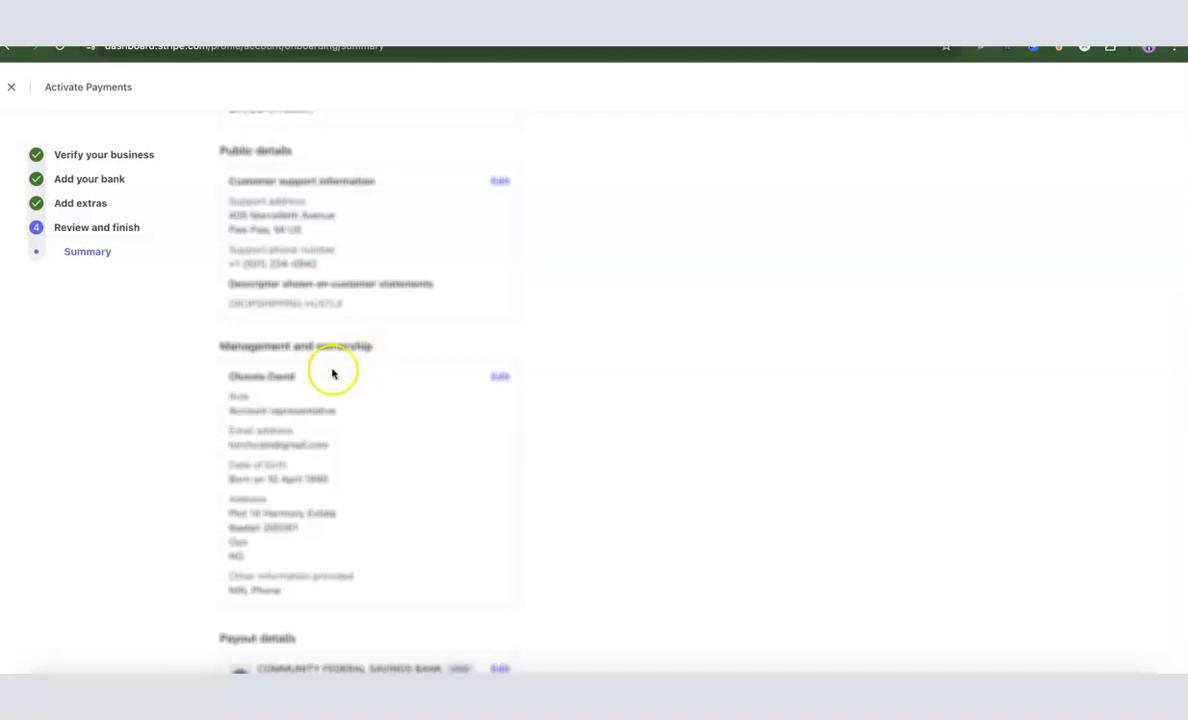
scroll(331, 339, down, 4)
scroll(331, 339, down, 2)
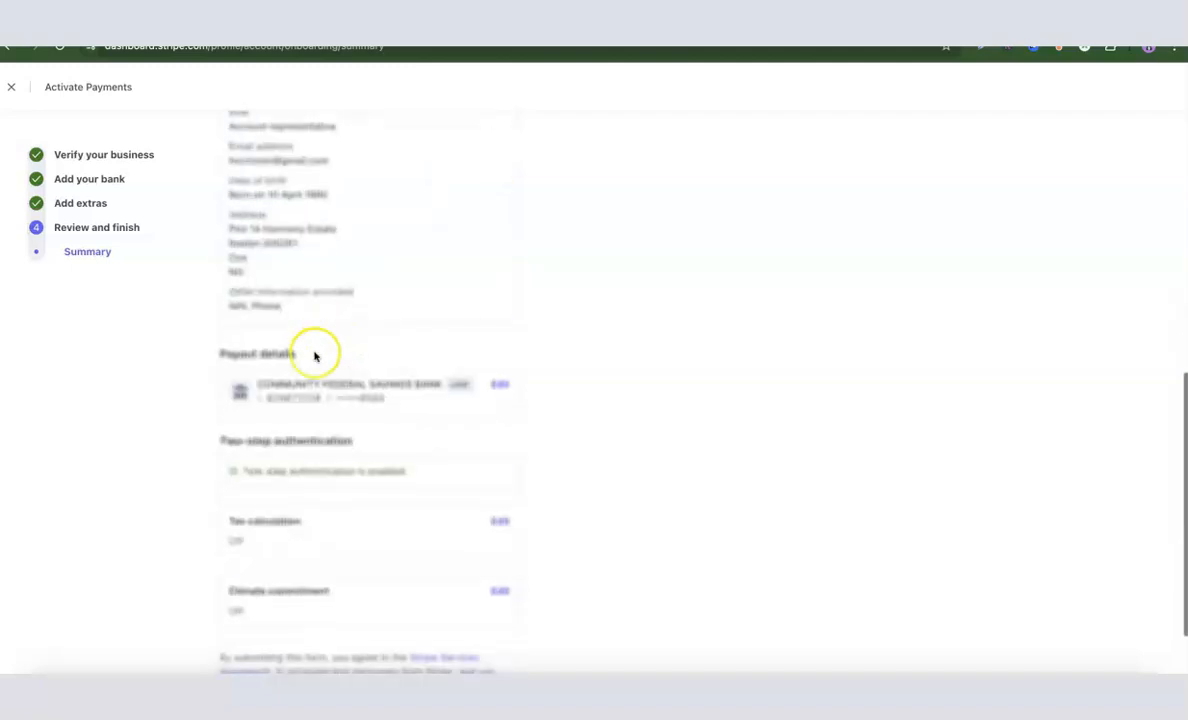
scroll(276, 364, down, 2)
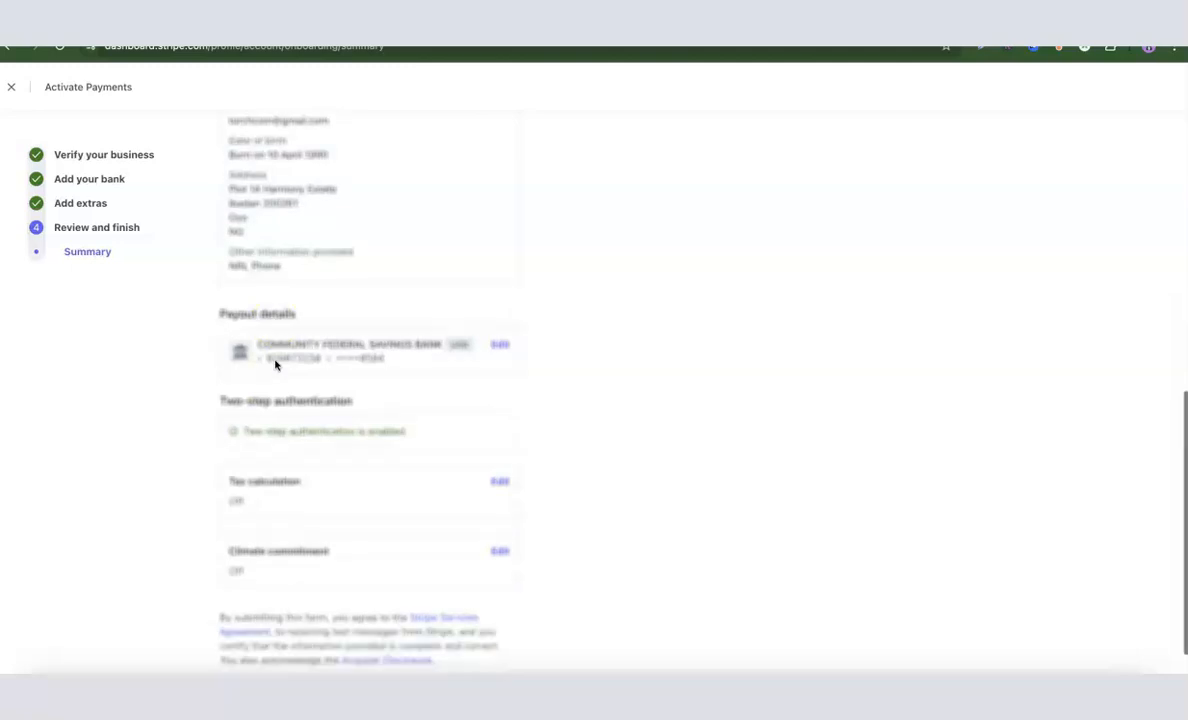